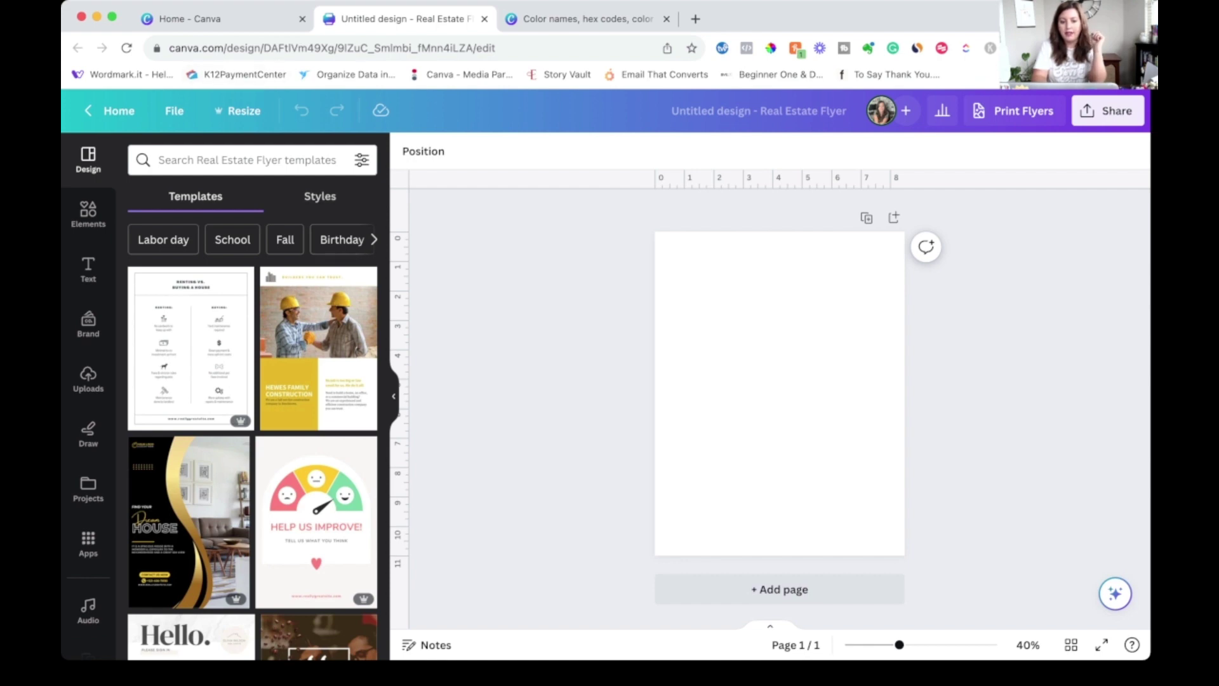
Browse the available styles, from the brand kit palettes to the combinations, color palettes and font sets
{"action": "left_click", "coordinate": [319, 196]}
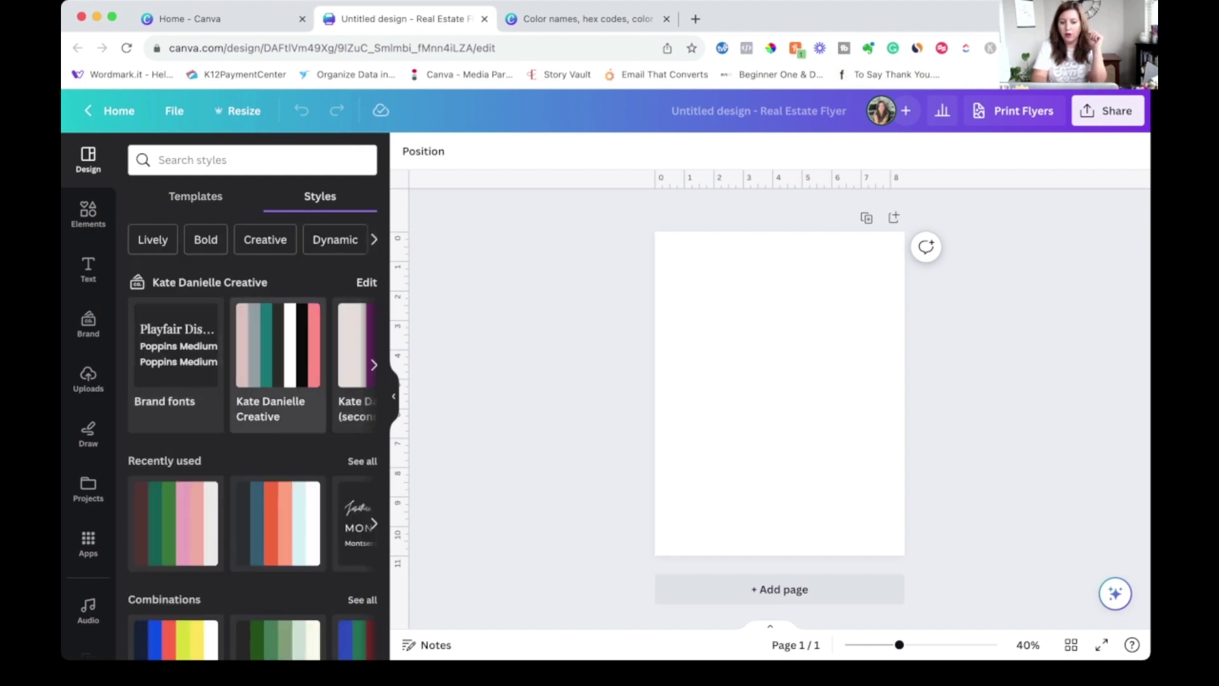
{"action": "scroll", "coordinate": [252, 365], "scroll_direction": "right", "scroll_amount": 1}
{"action": "scroll", "coordinate": [254, 365], "scroll_direction": "right", "scroll_amount": 5}
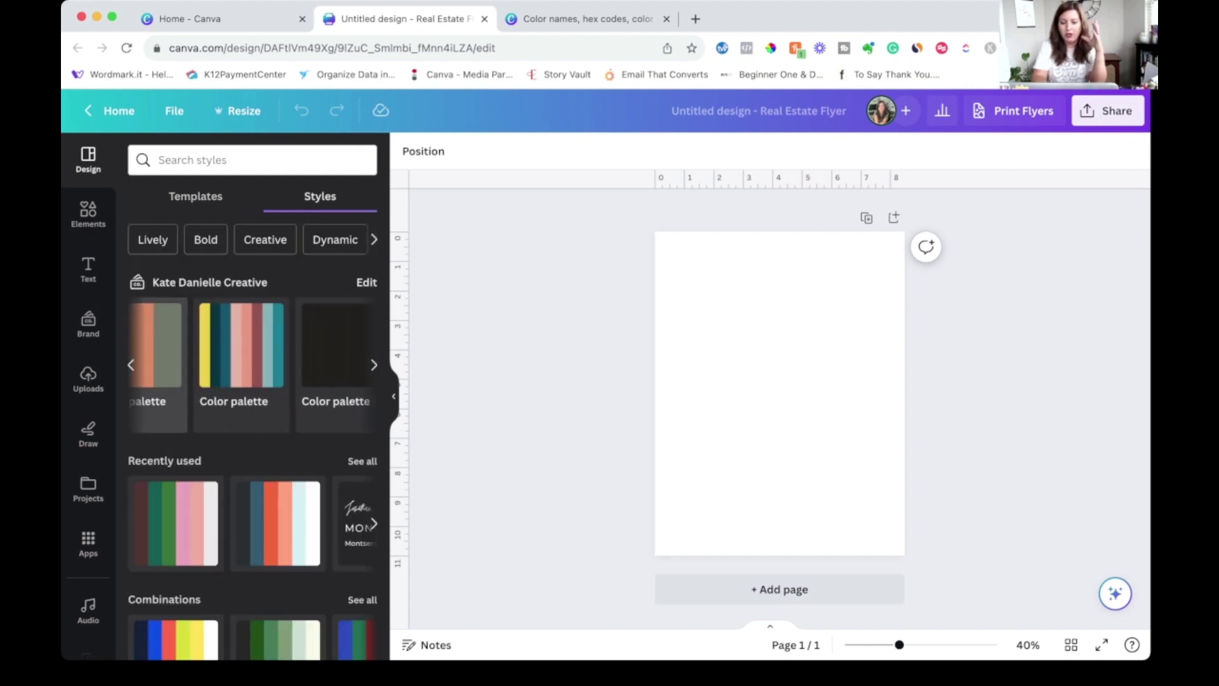
{"action": "scroll", "coordinate": [254, 365], "scroll_direction": "left", "scroll_amount": 8}
{"action": "scroll", "coordinate": [254, 413], "scroll_direction": "down", "scroll_amount": 4}
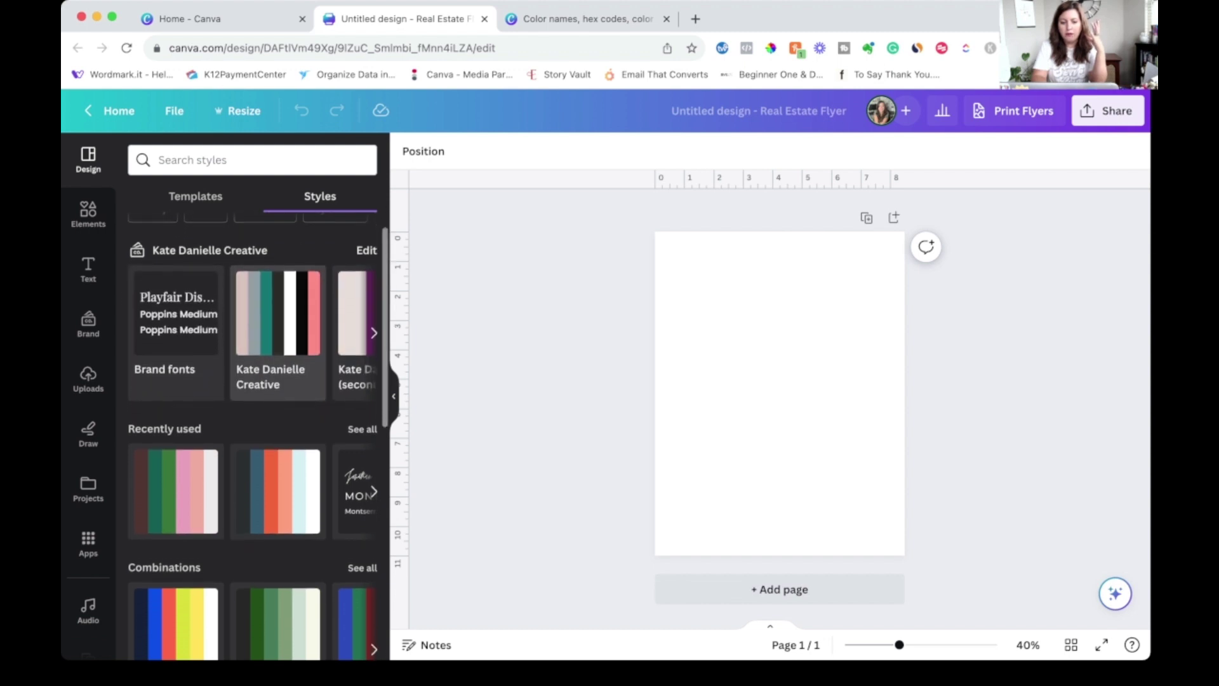
{"action": "scroll", "coordinate": [254, 413], "scroll_direction": "down", "scroll_amount": 2}
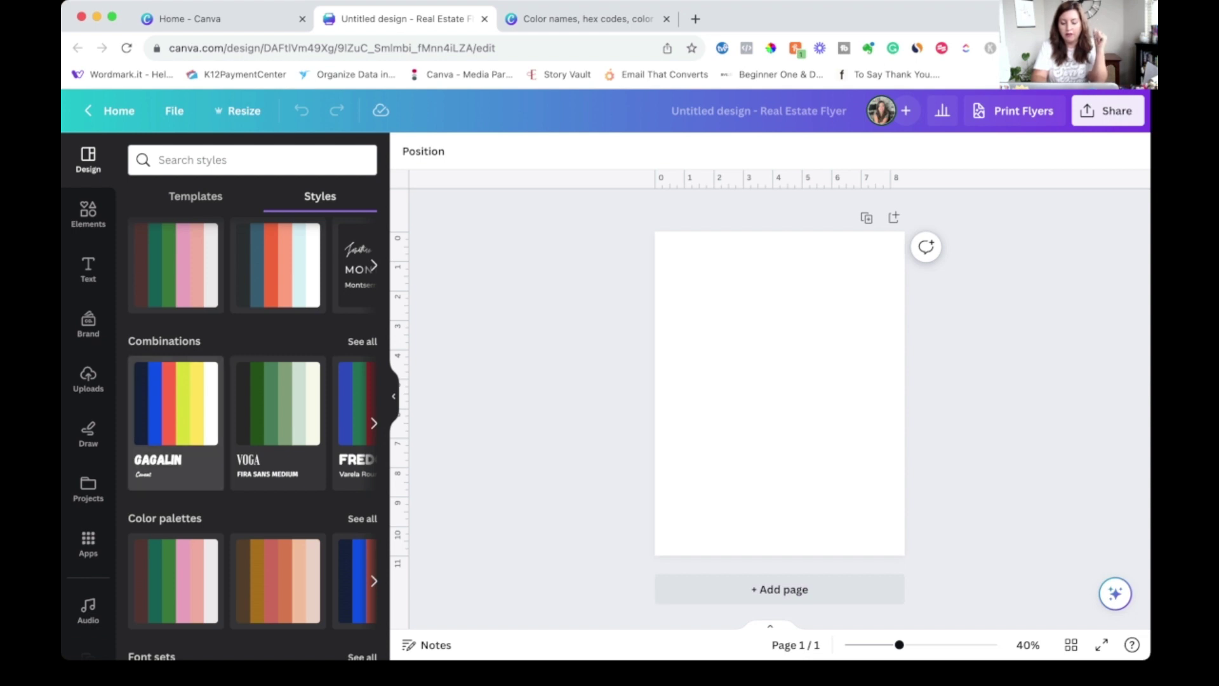
{"action": "scroll", "coordinate": [253, 413], "scroll_direction": "down", "scroll_amount": 2}
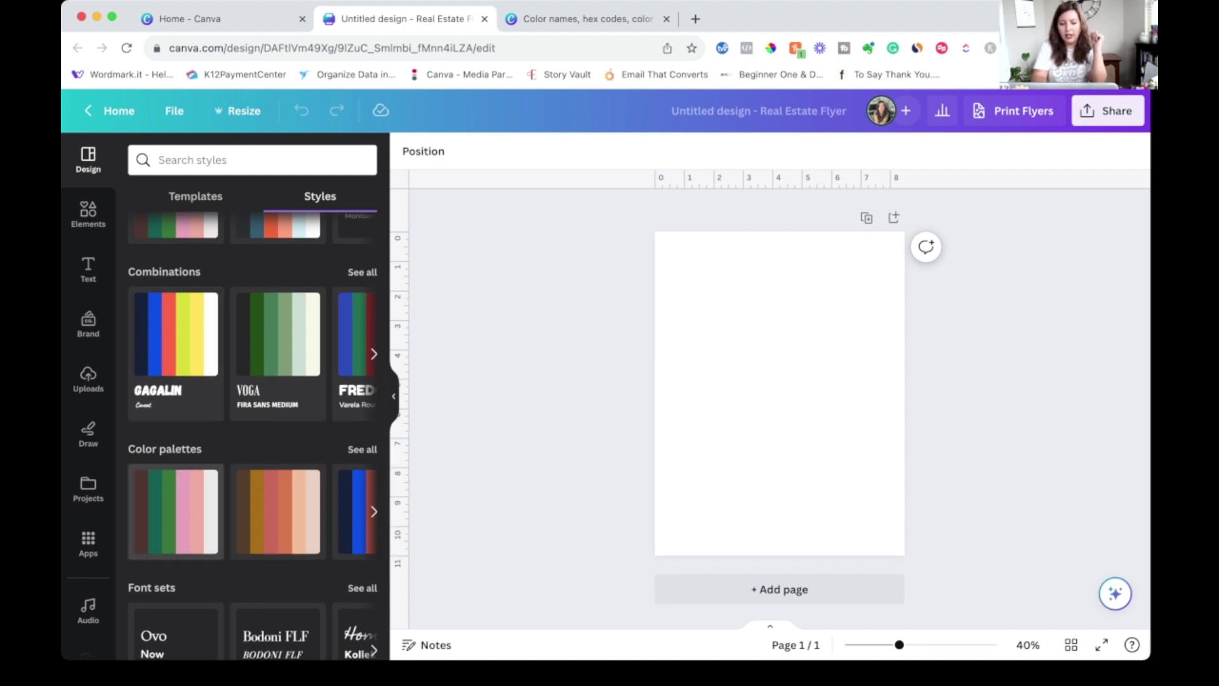
{"action": "scroll", "coordinate": [253, 439], "scroll_direction": "down", "scroll_amount": 2}
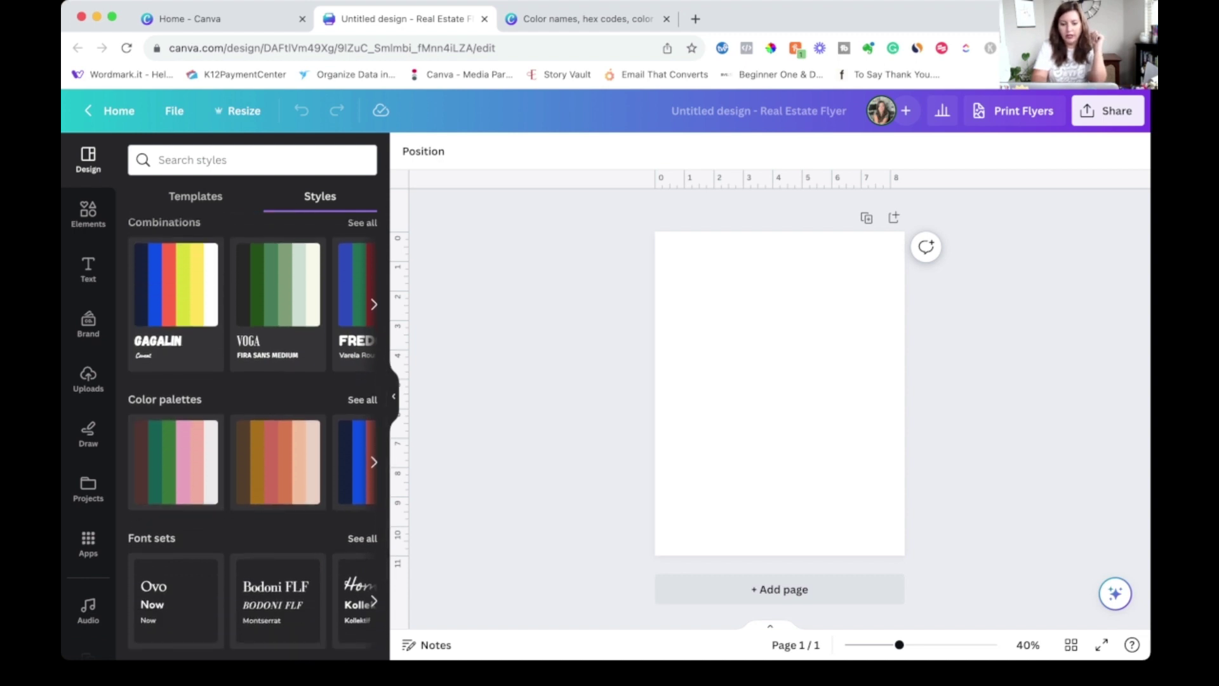
Open the full collection of color palettes and look through the swatches and the style filter keywords
{"action": "left_click", "coordinate": [362, 400]}
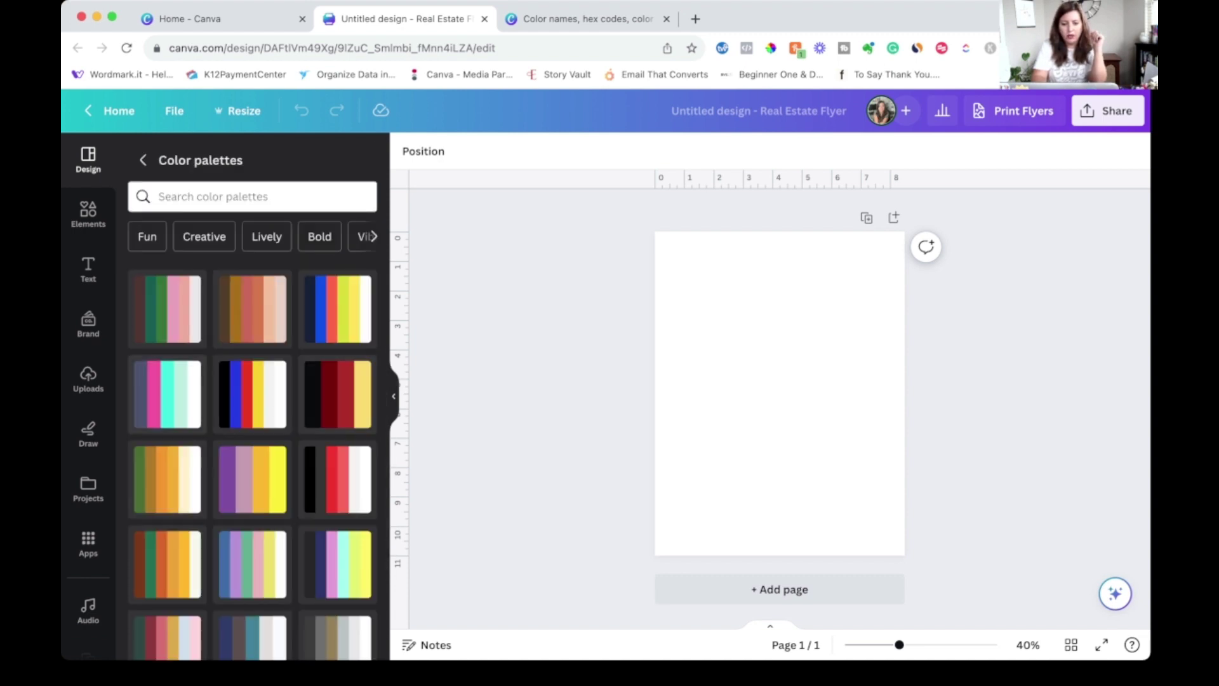
{"action": "scroll", "coordinate": [252, 438], "scroll_direction": "down", "scroll_amount": 5}
{"action": "scroll", "coordinate": [252, 439], "scroll_direction": "down", "scroll_amount": 5}
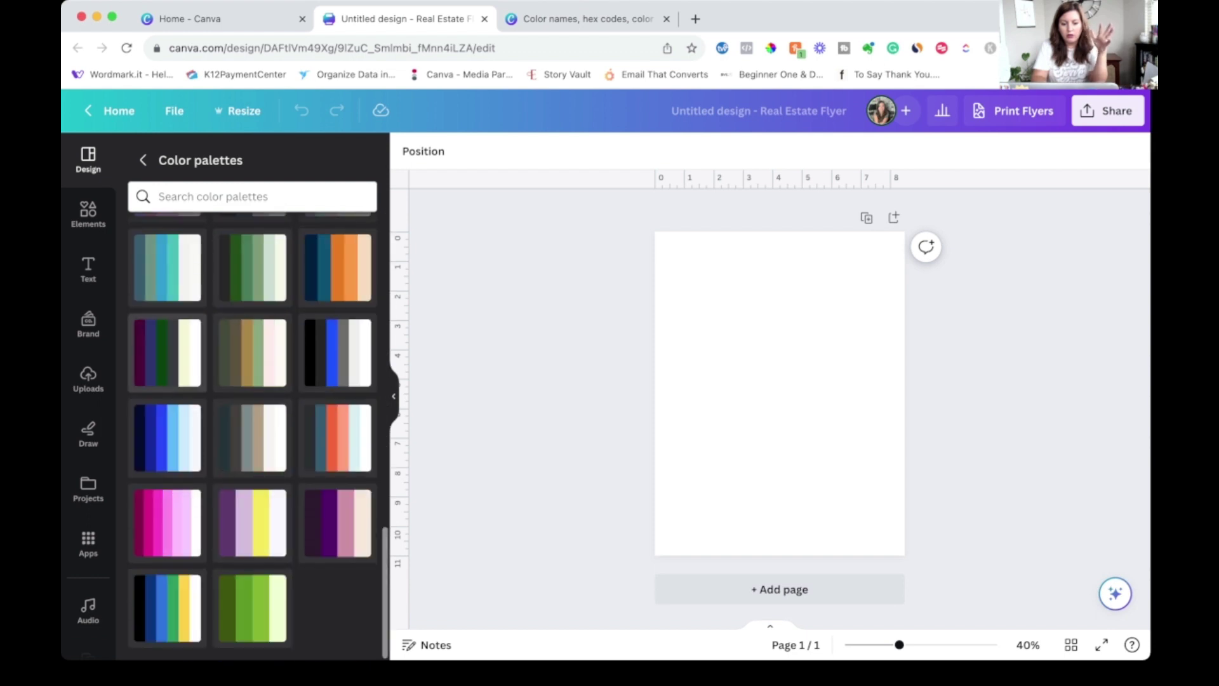
{"action": "scroll", "coordinate": [253, 438], "scroll_direction": "down", "scroll_amount": 5}
{"action": "scroll", "coordinate": [253, 438], "scroll_direction": "up", "scroll_amount": 10}
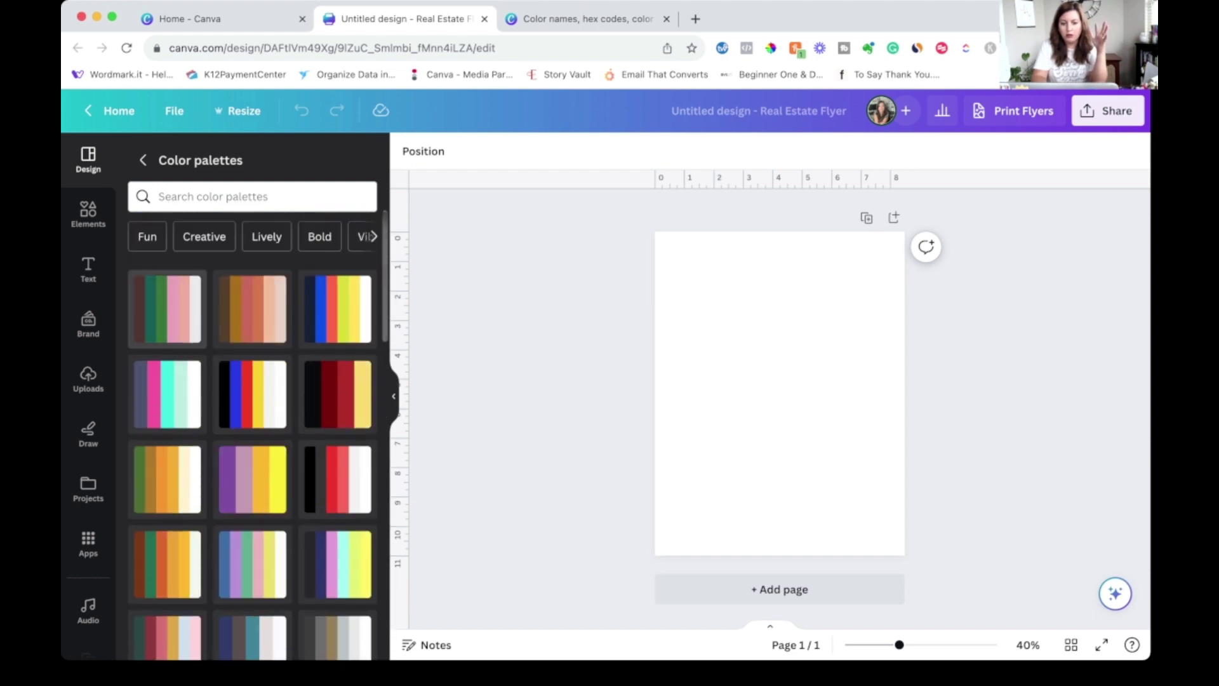
{"action": "scroll", "coordinate": [190, 237], "scroll_direction": "right", "scroll_amount": 2}
{"action": "scroll", "coordinate": [190, 236], "scroll_direction": "left", "scroll_amount": 2}
{"action": "scroll", "coordinate": [191, 237], "scroll_direction": "right", "scroll_amount": 2}
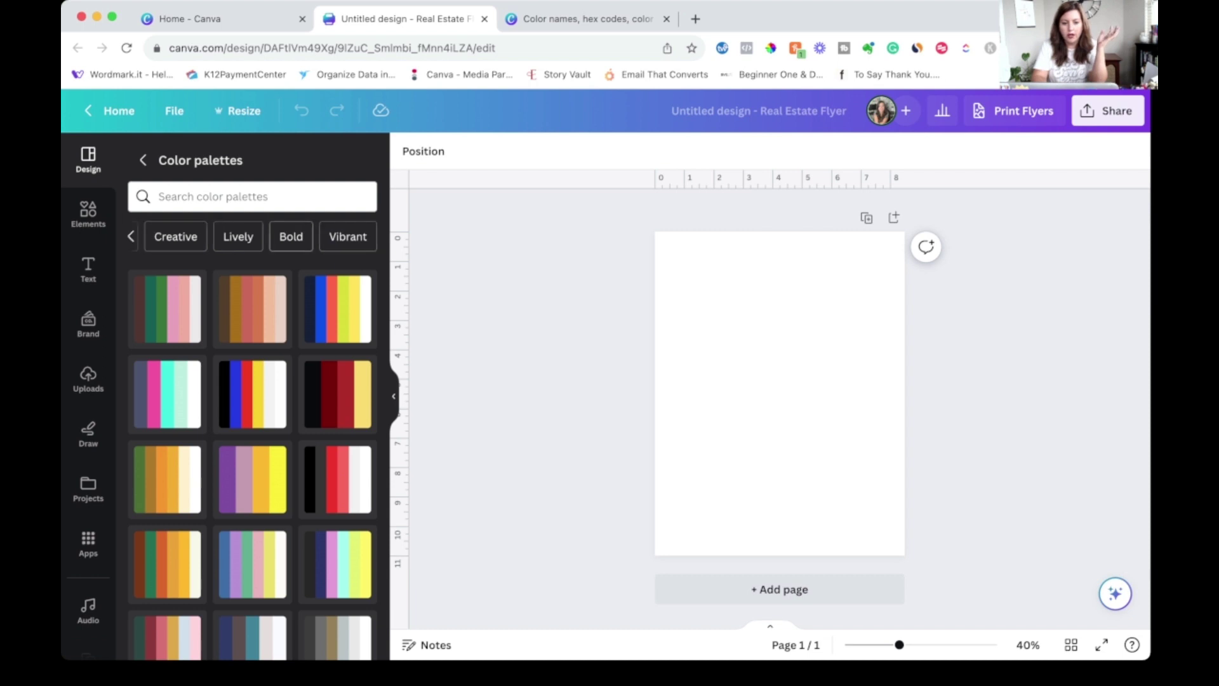
Filter the color palettes by Creative and apply the teal, pink, mint and pale yellow palette, giving the blank page a mint background
{"action": "left_click", "coordinate": [176, 236]}
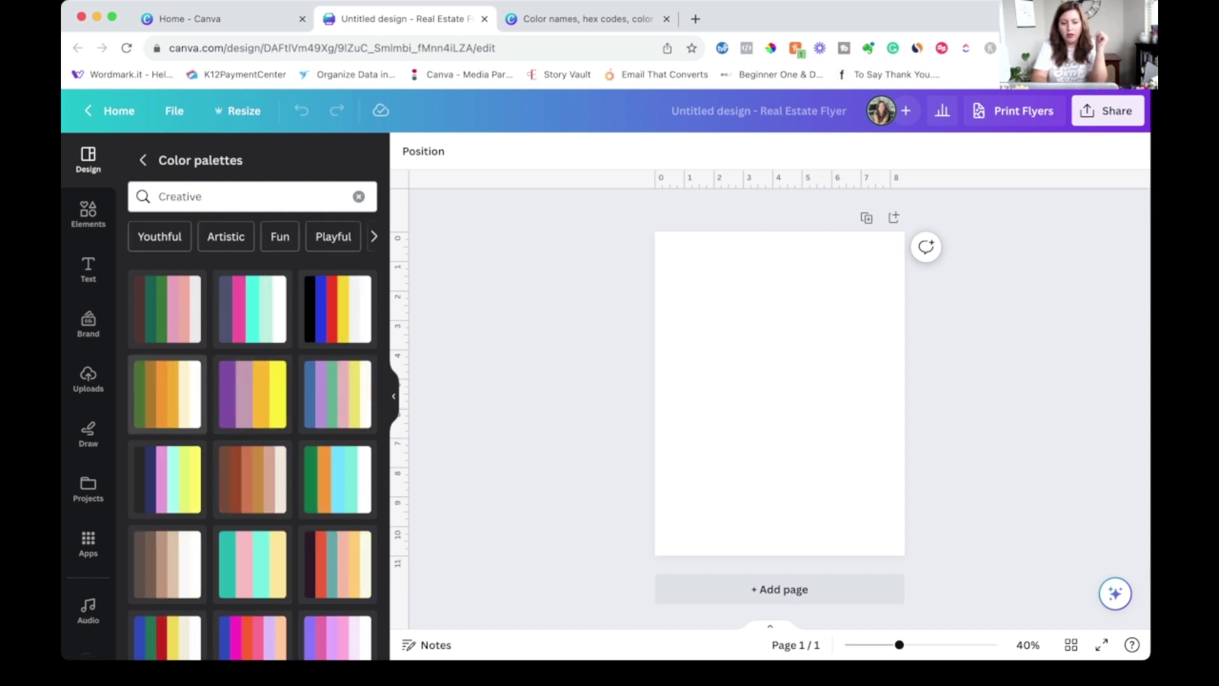
{"action": "scroll", "coordinate": [253, 438], "scroll_direction": "down", "scroll_amount": 3}
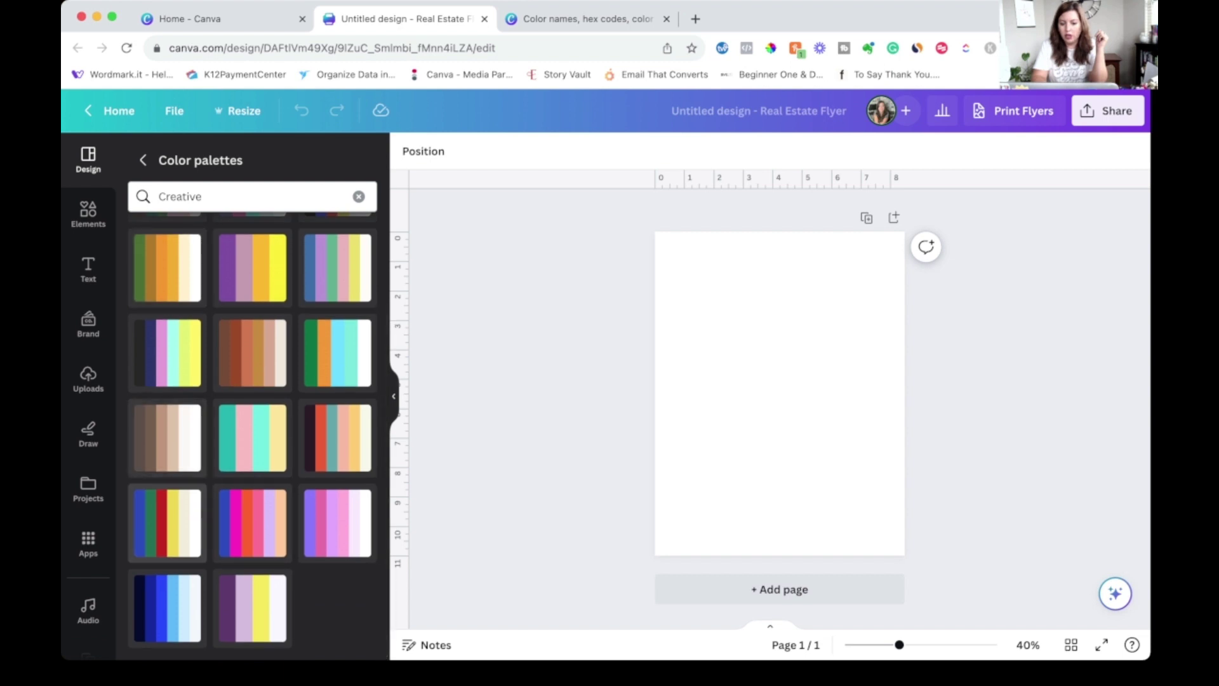
{"action": "left_click", "coordinate": [252, 439]}
{"action": "left_click", "coordinate": [252, 438]}
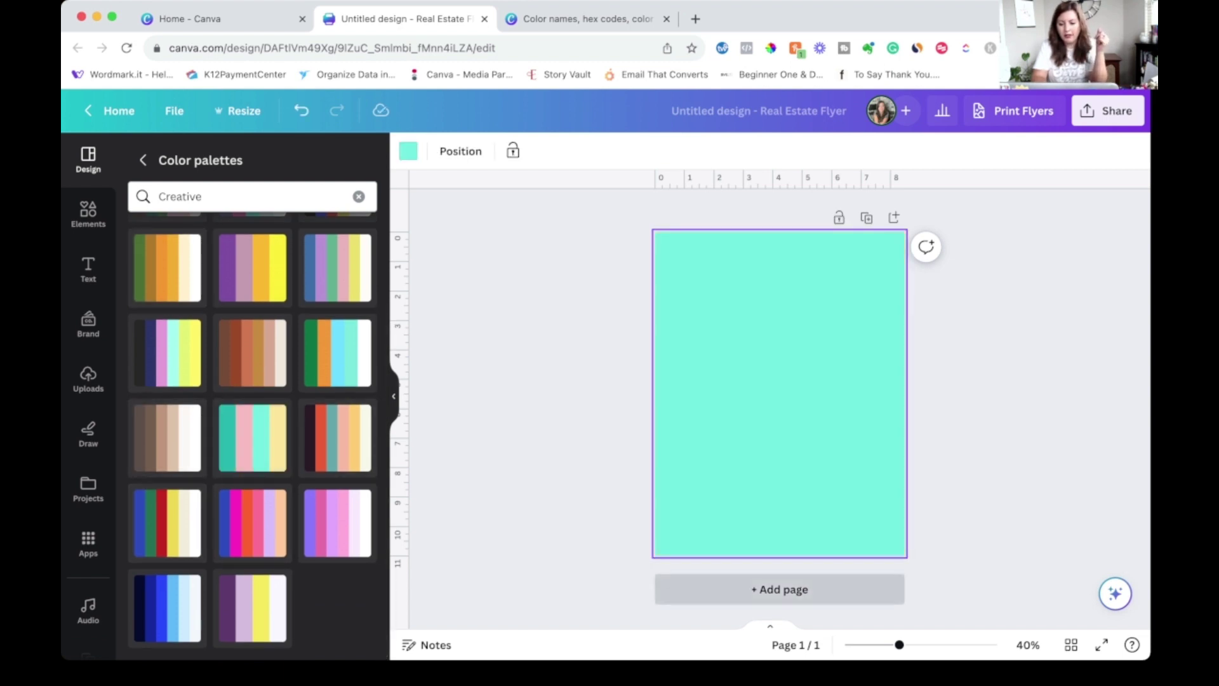
Add a second page and fill it with the Printable Shop Secrets Payhip Edition page from the "Printables, Canva And Ai." project
{"action": "left_click", "coordinate": [780, 589]}
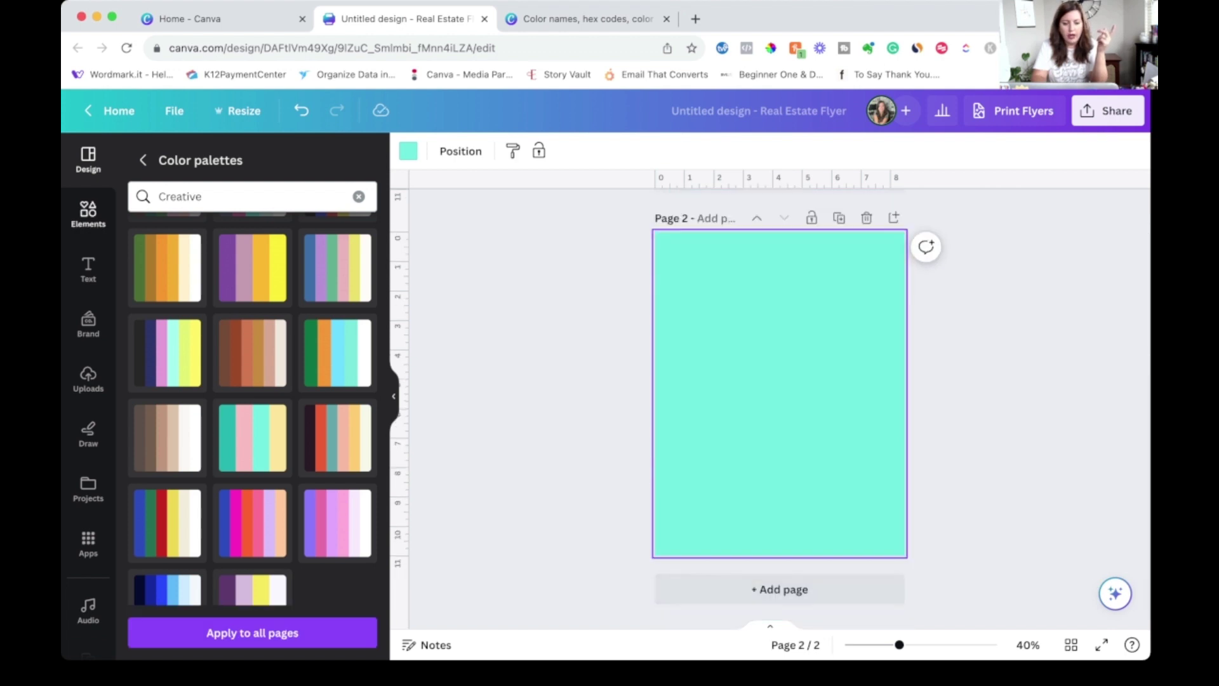
{"action": "scroll", "coordinate": [88, 432], "scroll_direction": "down", "scroll_amount": 1}
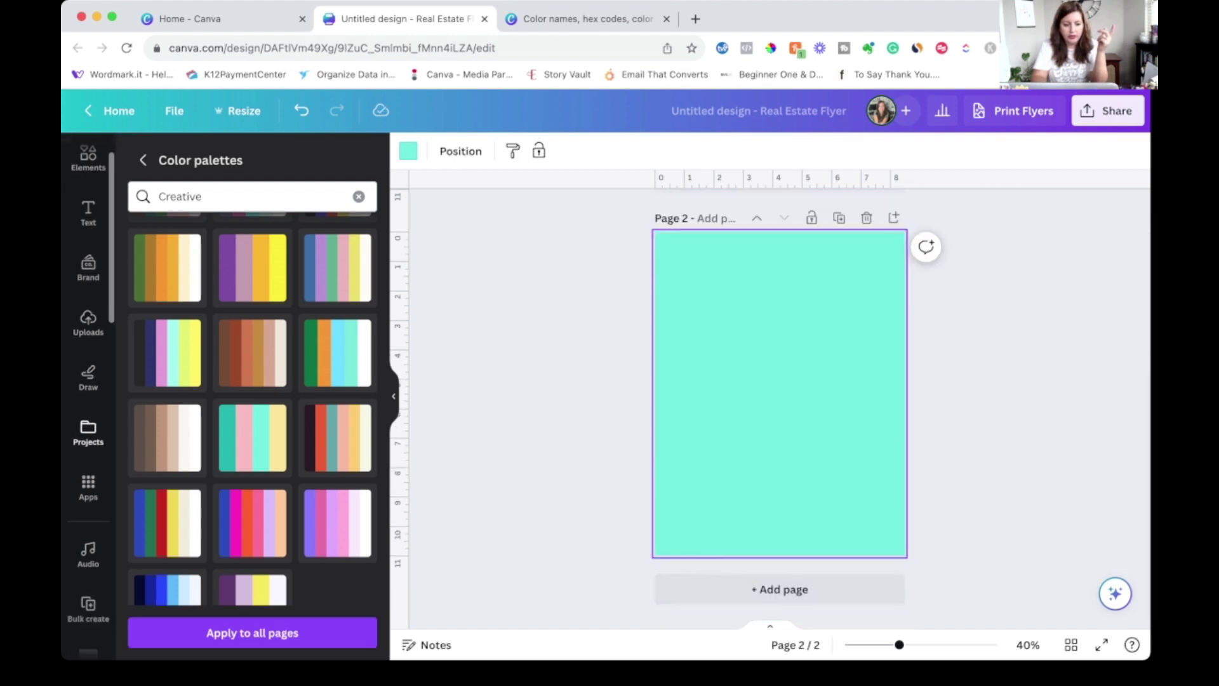
{"action": "left_click", "coordinate": [88, 431]}
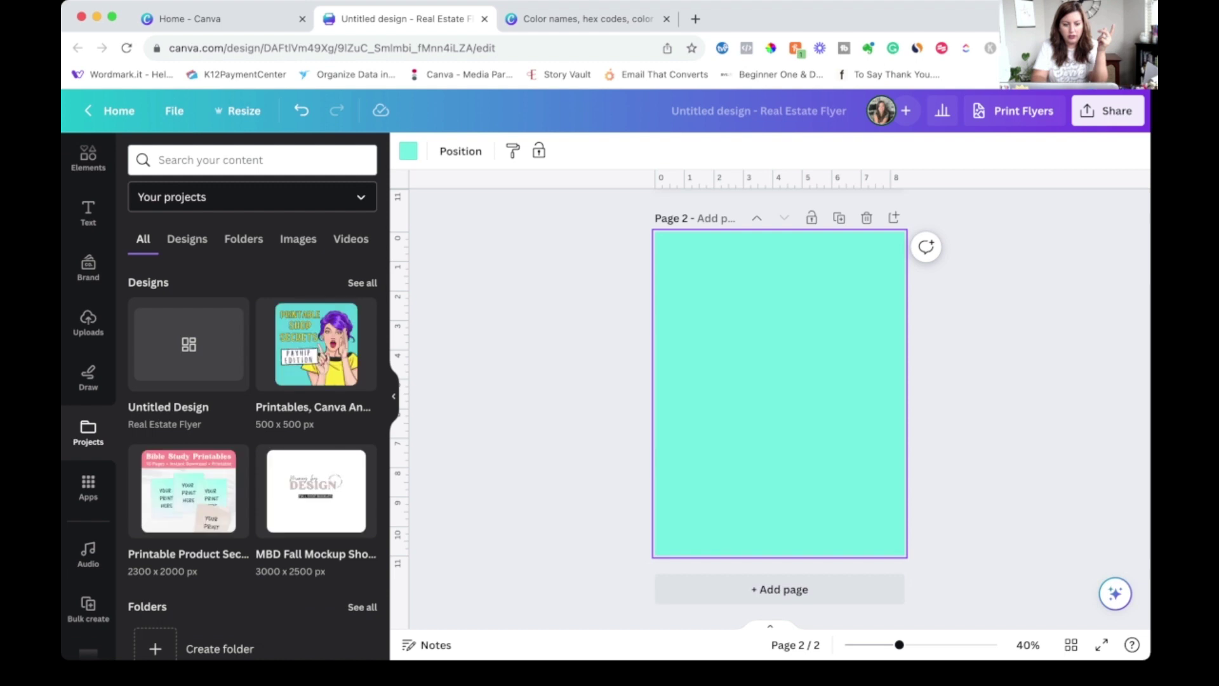
{"action": "left_click", "coordinate": [315, 346]}
{"action": "left_click", "coordinate": [167, 311]}
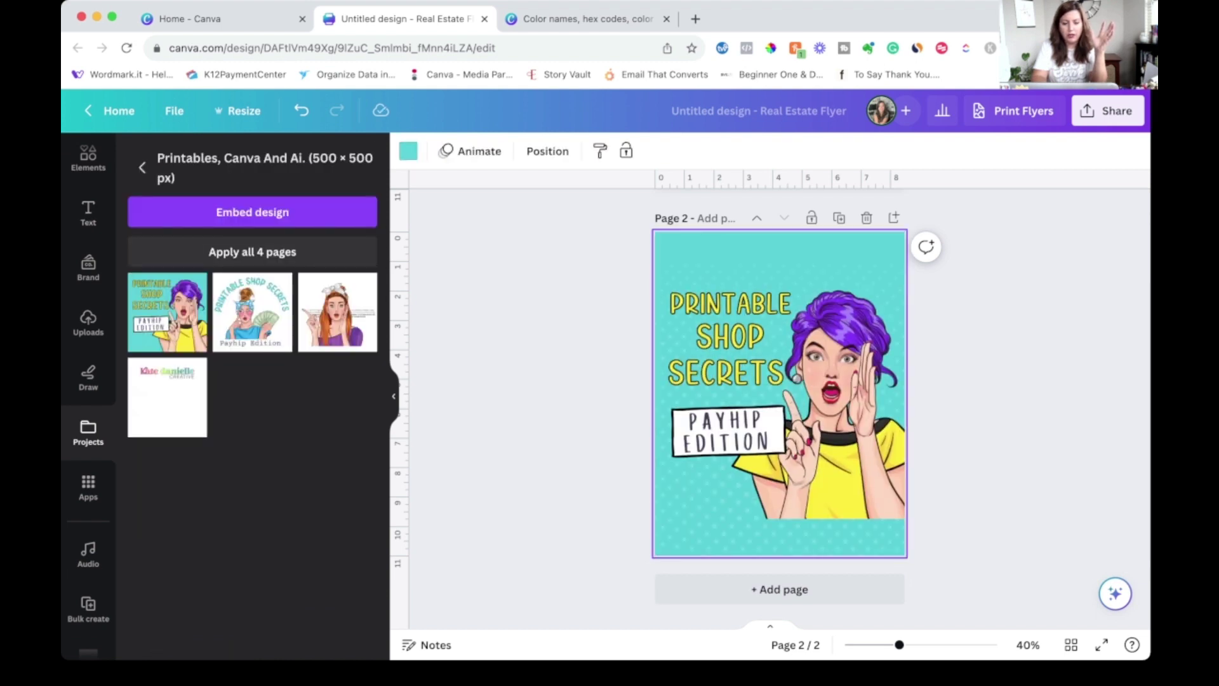
Recolor page 2 with the teal, pink, mint and pale yellow palette and shuffle it to a pink background with a teal title
{"action": "scroll", "coordinate": [88, 209], "scroll_direction": "up", "scroll_amount": 2}
{"action": "left_click", "coordinate": [89, 158]}
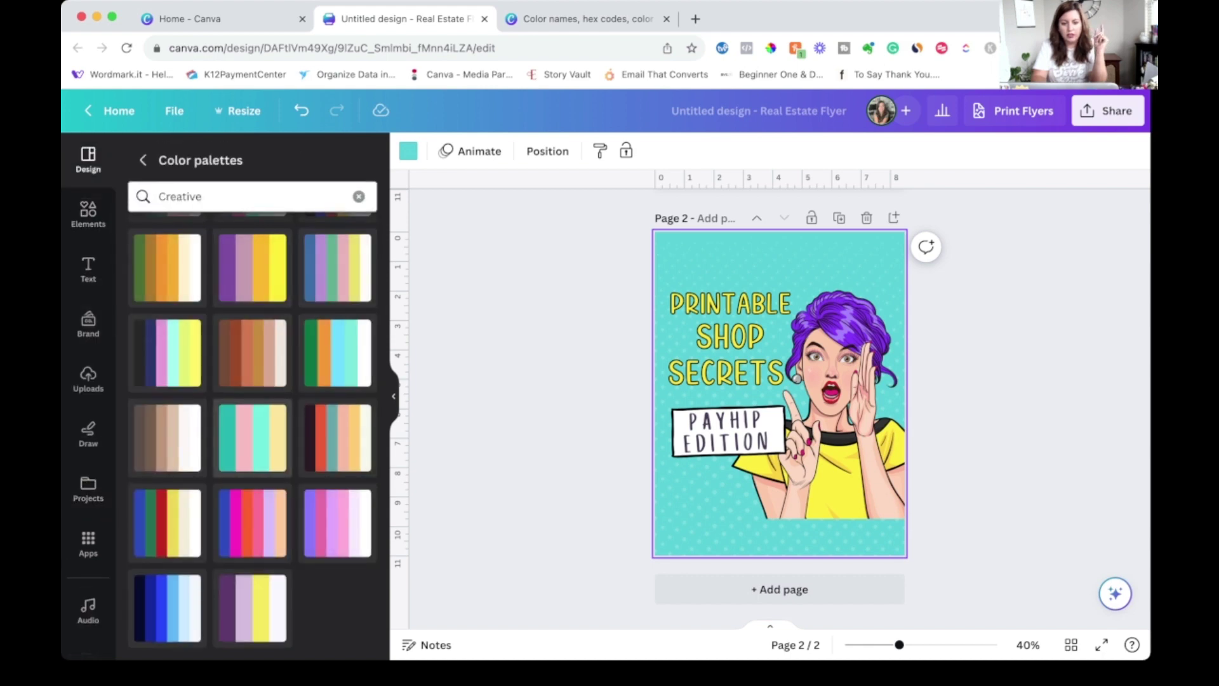
{"action": "left_click", "coordinate": [252, 437]}
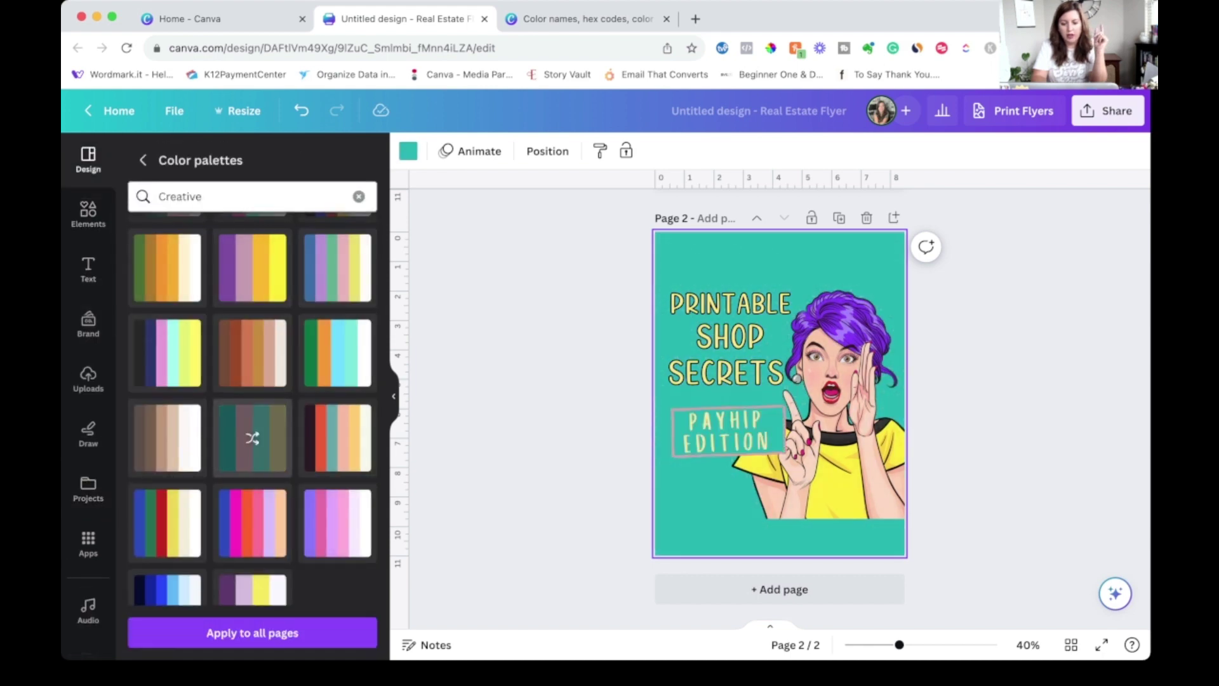
{"action": "left_click", "coordinate": [252, 437]}
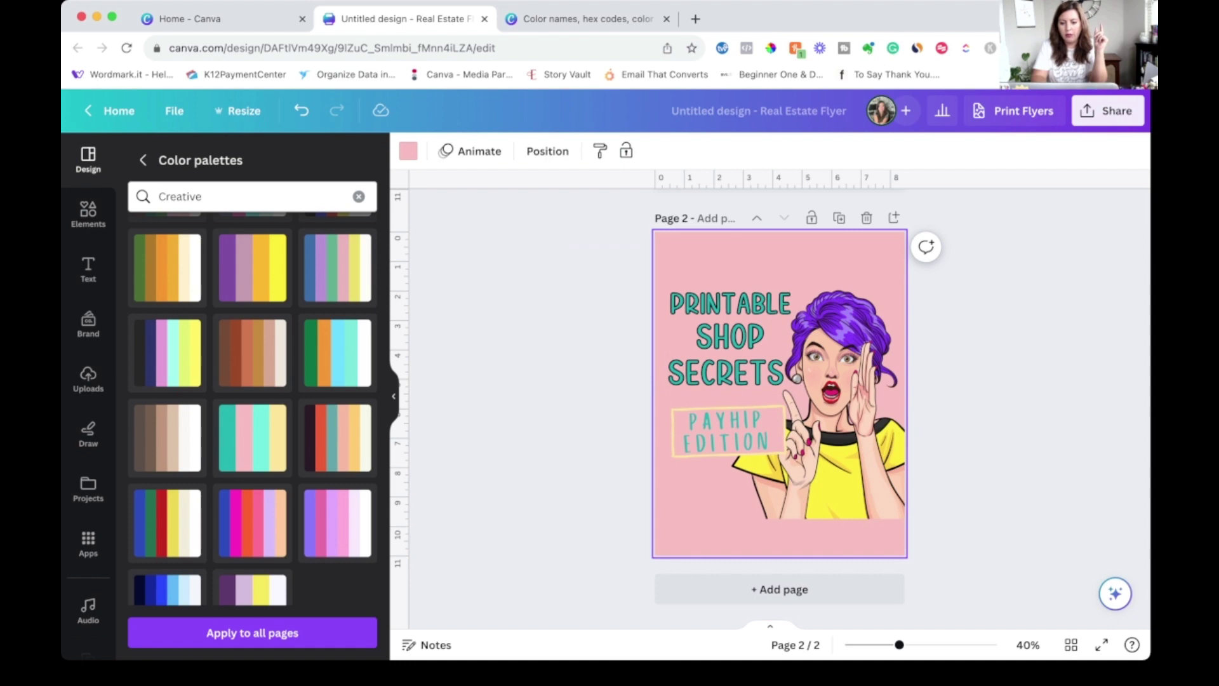
{"action": "mouse_move", "coordinate": [252, 438]}
Filter the color palettes by the Illustrative style
{"action": "scroll", "coordinate": [253, 438], "scroll_direction": "up", "scroll_amount": 3}
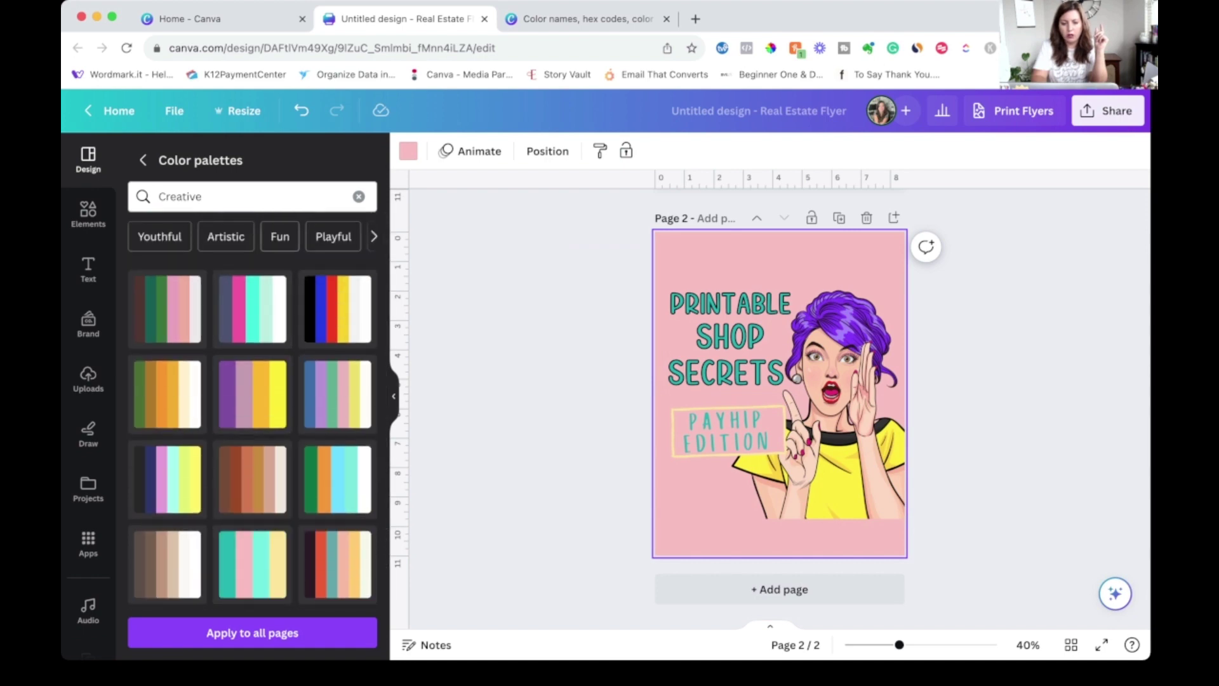
{"action": "scroll", "coordinate": [280, 237], "scroll_direction": "right", "scroll_amount": 2}
{"action": "left_click", "coordinate": [340, 236]}
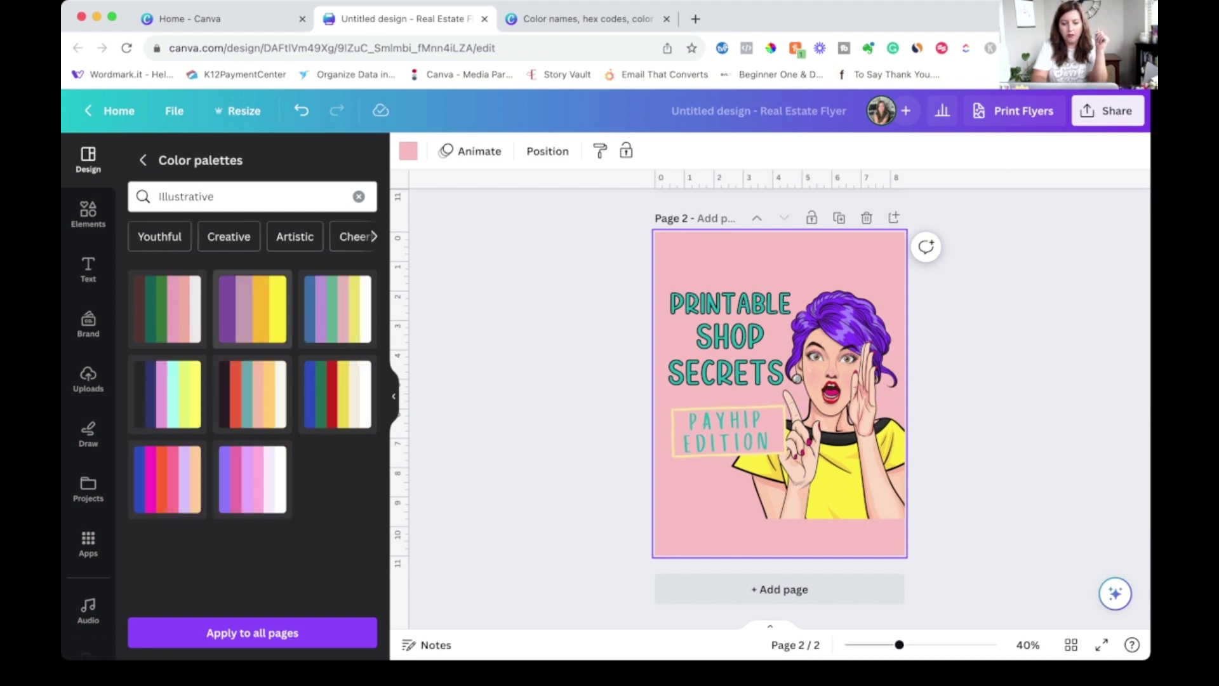
Apply the blue, green, red, yellow and cream palette to page 2 and shuffle it to a cream background with a red title
{"action": "left_click", "coordinate": [338, 394]}
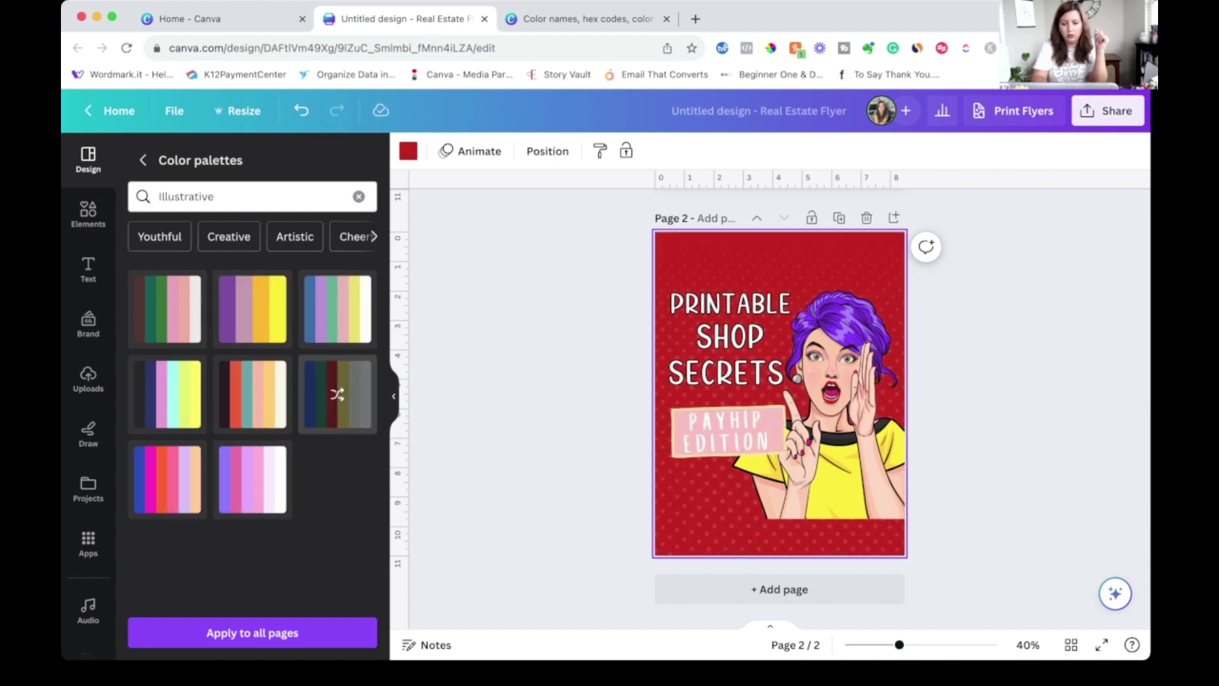
{"action": "left_click", "coordinate": [337, 394]}
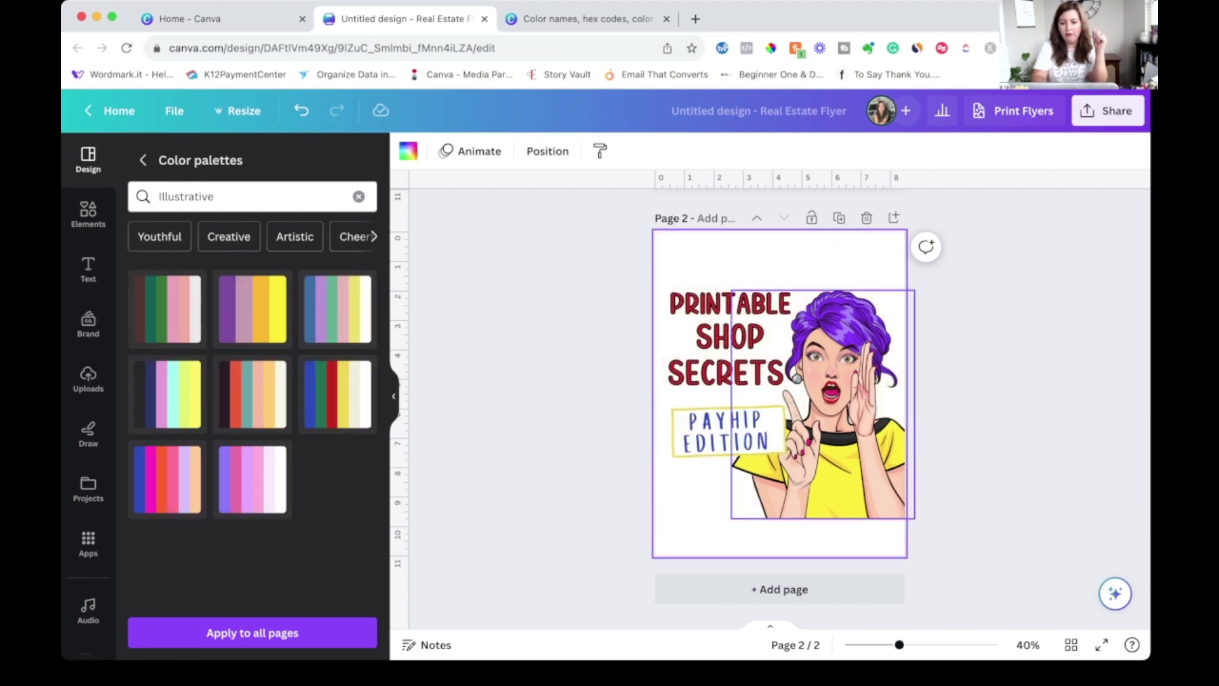
{"action": "left_click", "coordinate": [822, 404]}
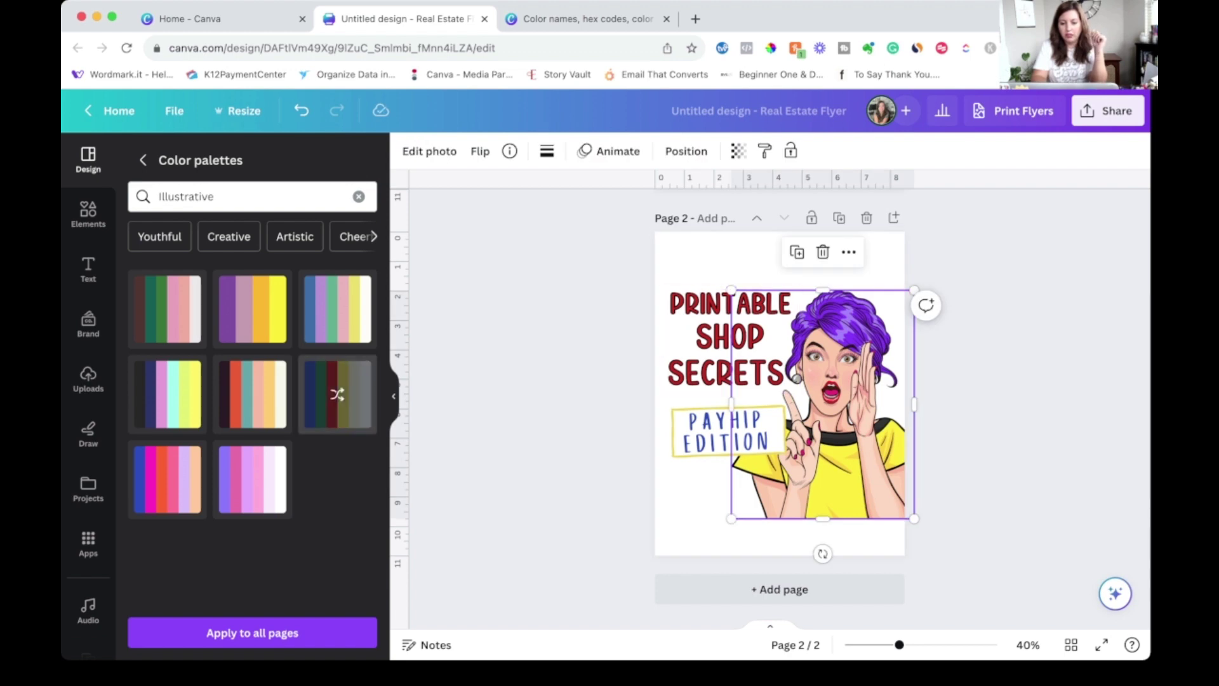
{"action": "left_click", "coordinate": [337, 394]}
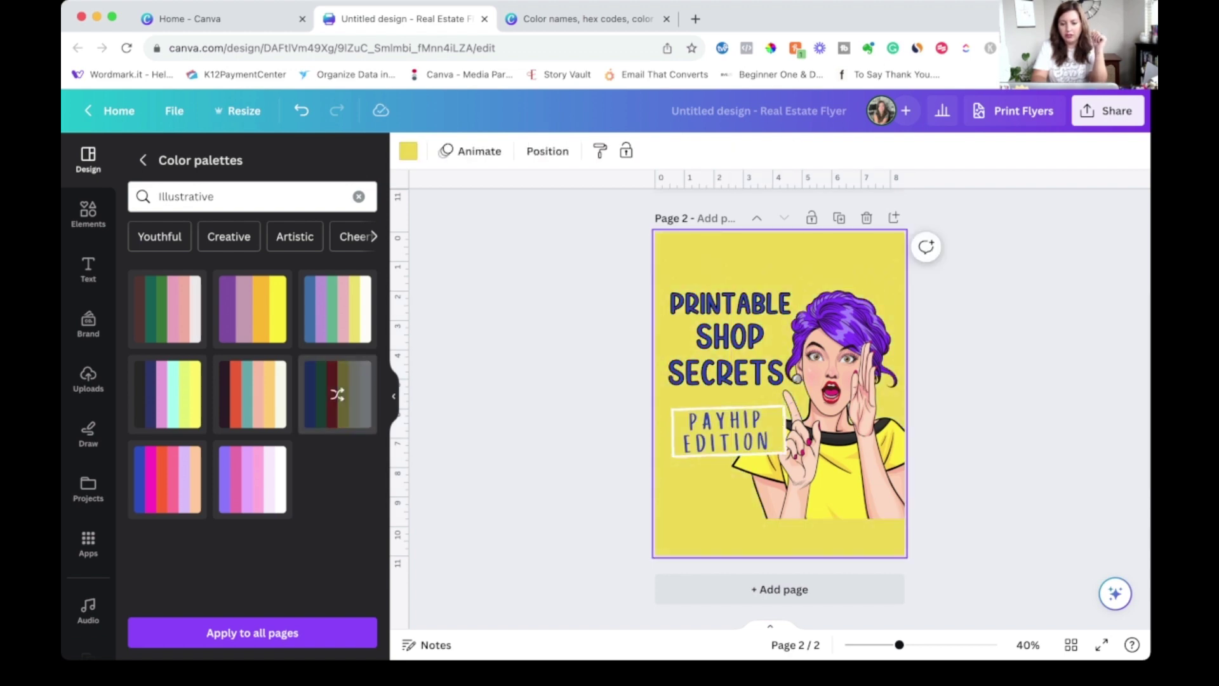
{"action": "left_click", "coordinate": [337, 394]}
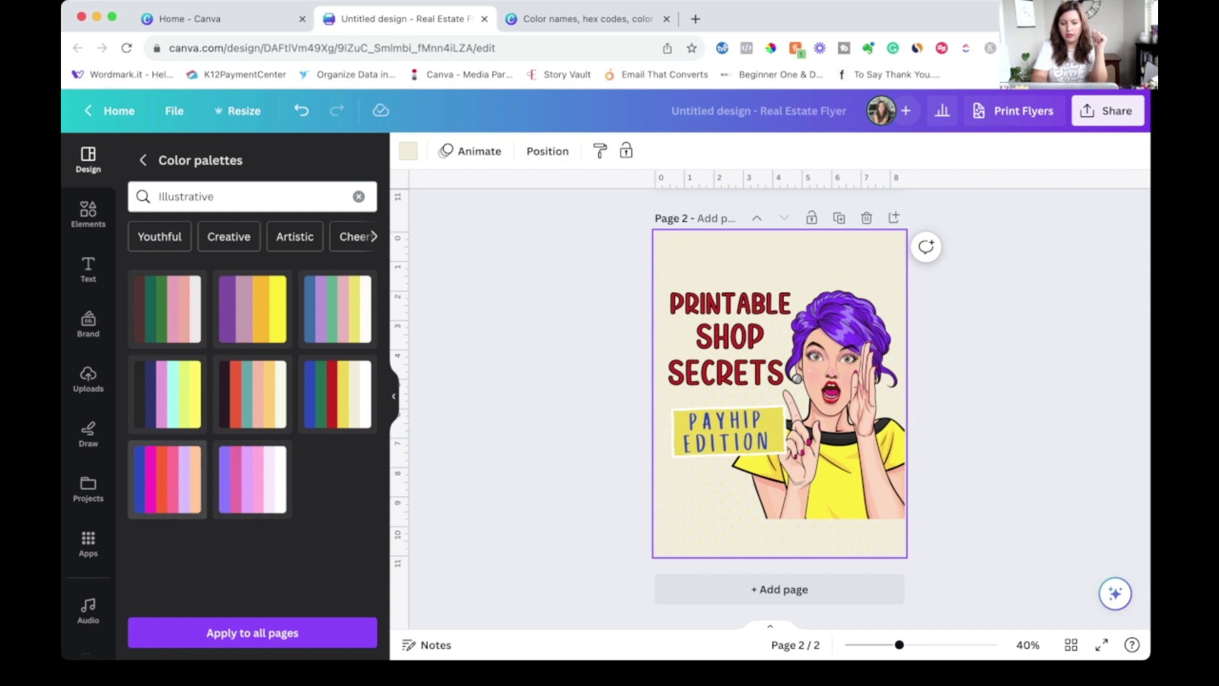
Apply the blue, magenta, orange, lilac and peach palette to page 2 and shuffle it to a blue background with a magenta title
{"action": "left_click", "coordinate": [167, 479]}
{"action": "left_click", "coordinate": [167, 480]}
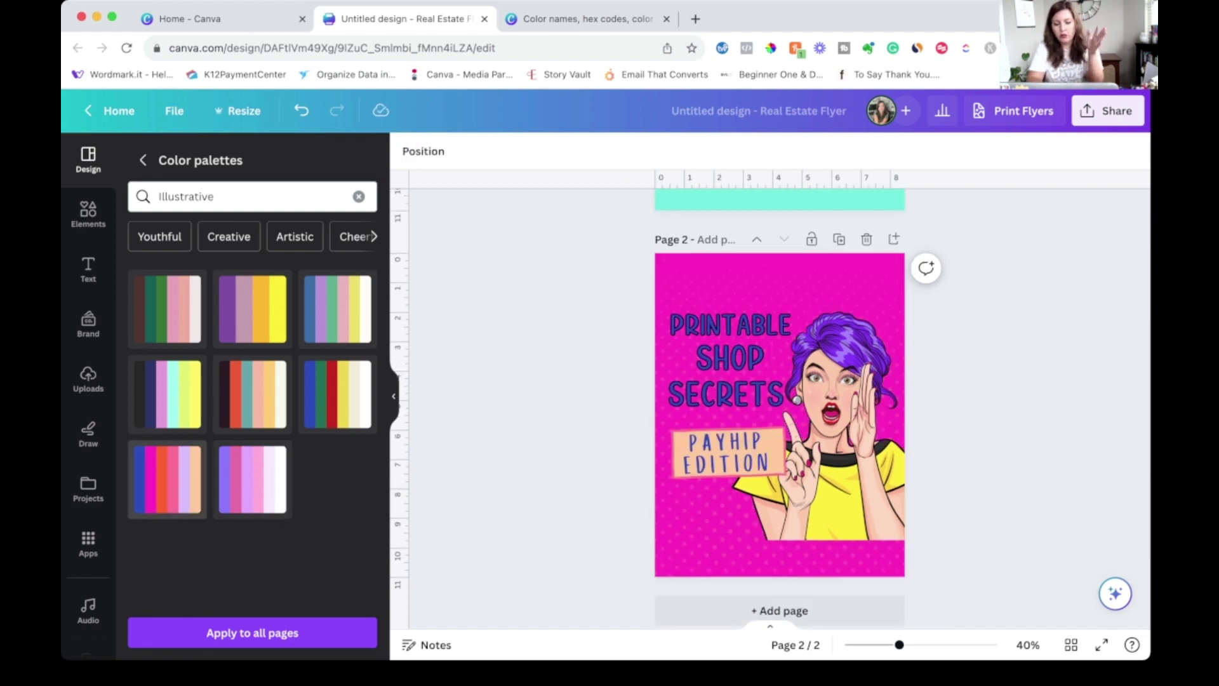
{"action": "left_click", "coordinate": [167, 480]}
{"action": "left_click", "coordinate": [168, 479]}
{"action": "left_click", "coordinate": [168, 480]}
{"action": "left_click", "coordinate": [167, 479]}
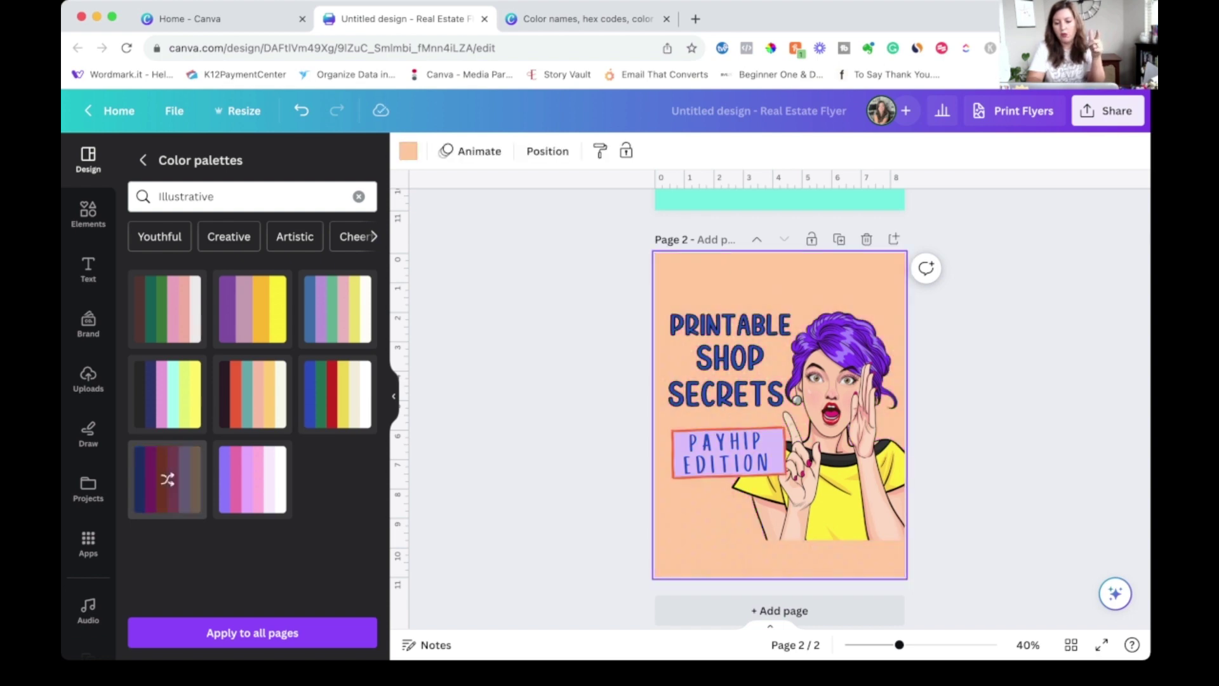
{"action": "left_click", "coordinate": [168, 479]}
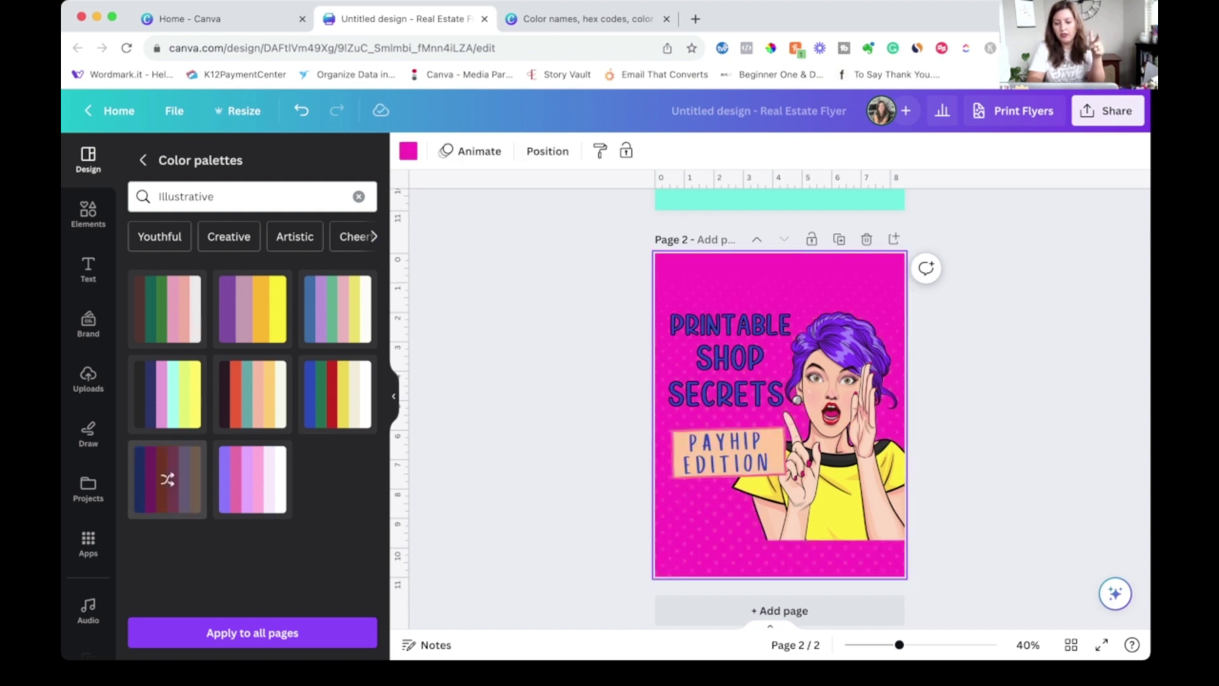
{"action": "left_click", "coordinate": [168, 479]}
{"action": "left_click", "coordinate": [167, 480]}
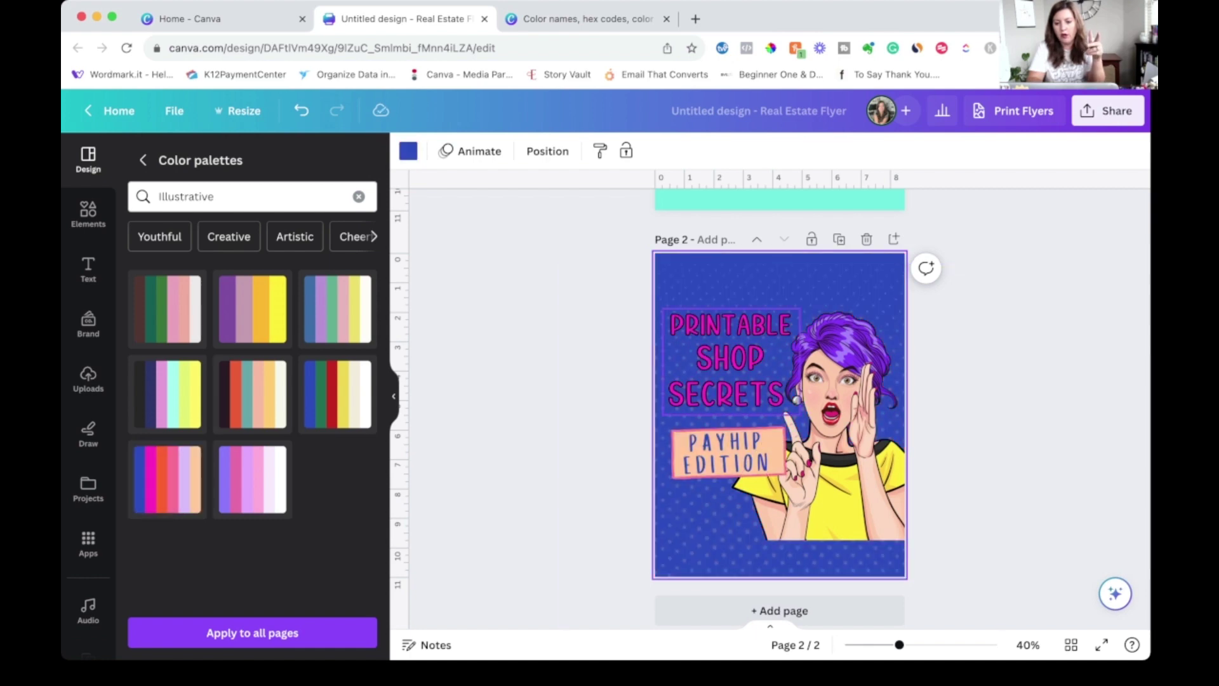
Check the hex code of the Printable Shop Secrets title's text color, then return to the color palettes and deselect the title
{"action": "left_click", "coordinate": [730, 360]}
{"action": "left_click", "coordinate": [627, 153]}
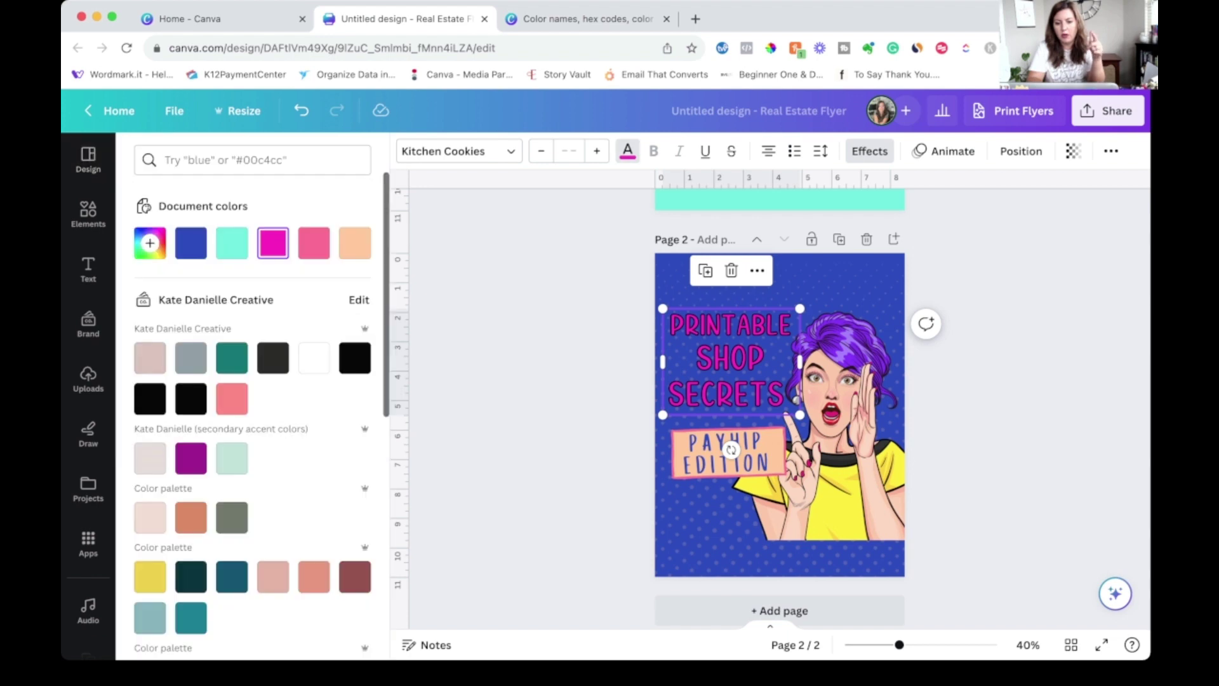
{"action": "left_click", "coordinate": [273, 243]}
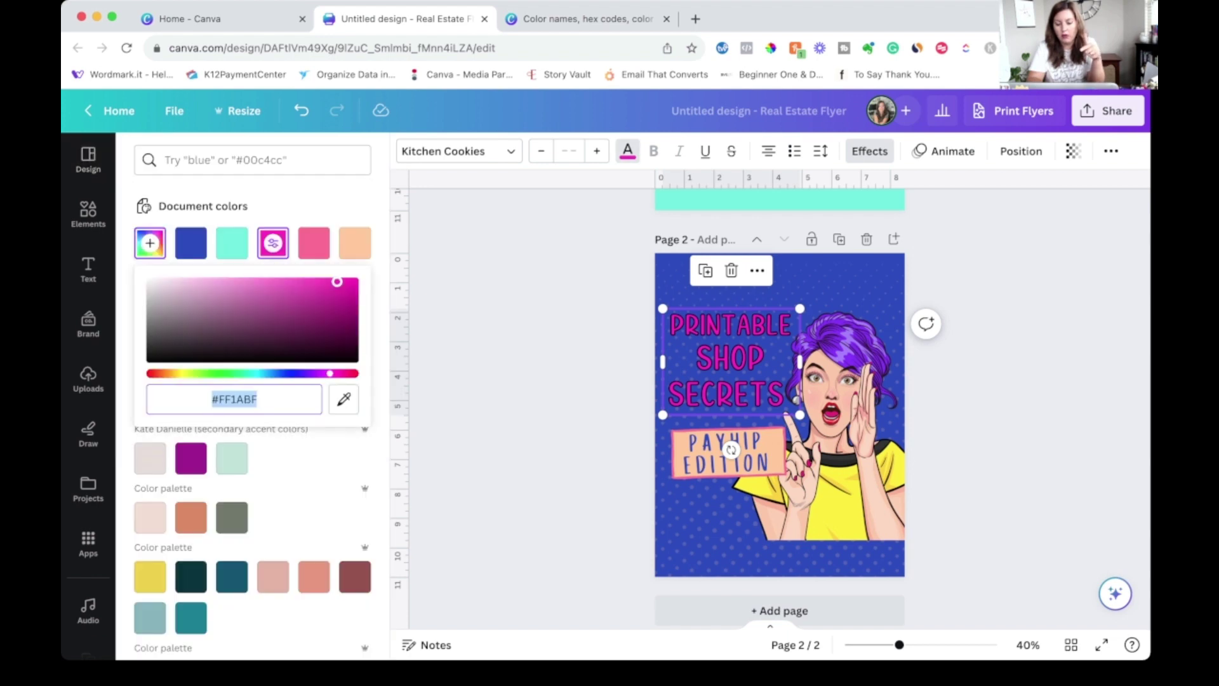
{"action": "left_click", "coordinate": [88, 159]}
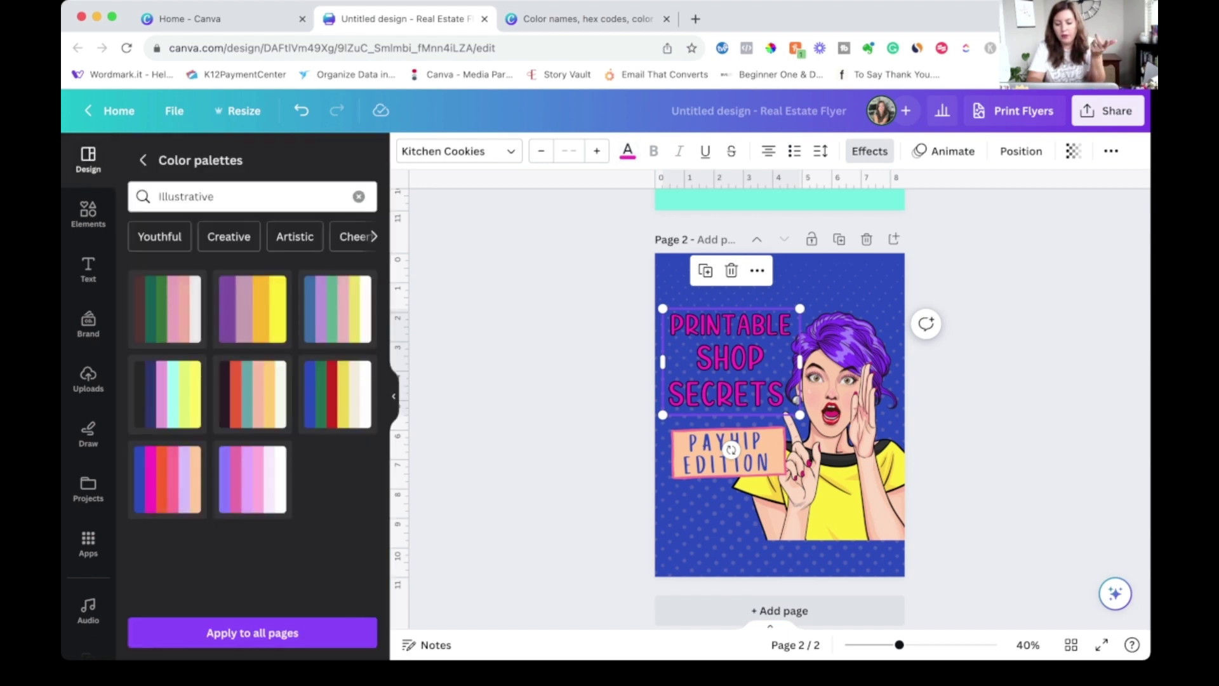
{"action": "key", "text": "Escape"}
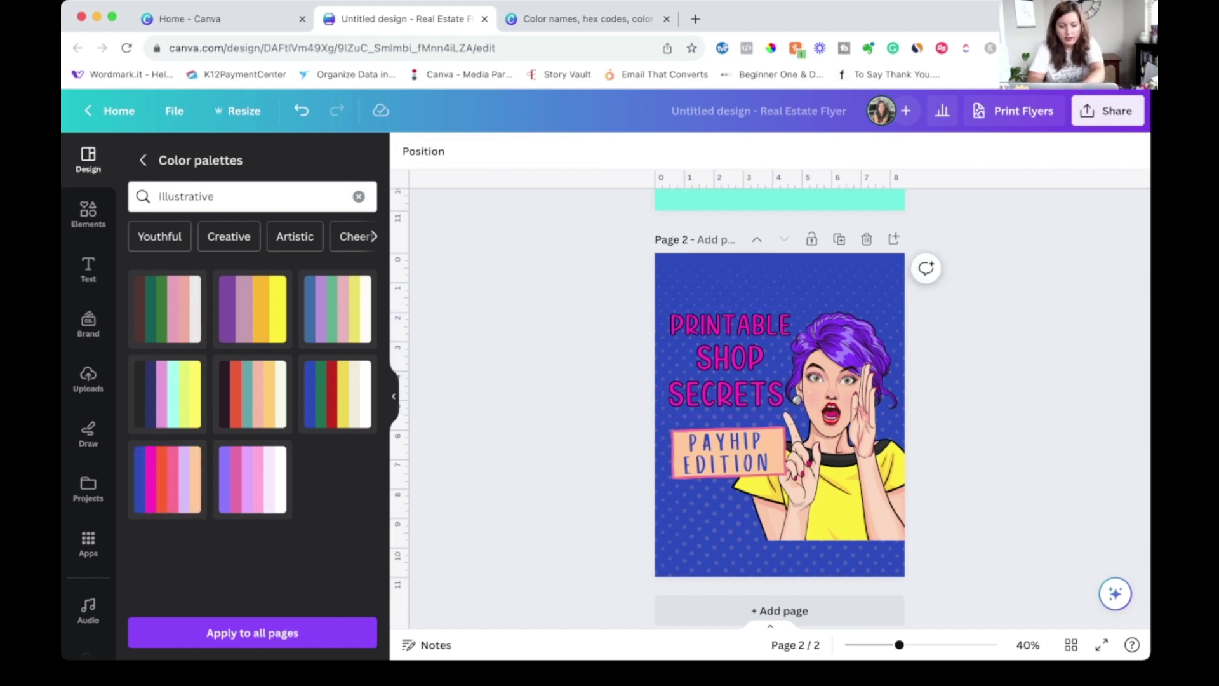
Add page 3, remove its blue background, and place the screenshot of the blue, magenta, orange, pink, lilac and peach palette on it
{"action": "key", "text": "super+p"}
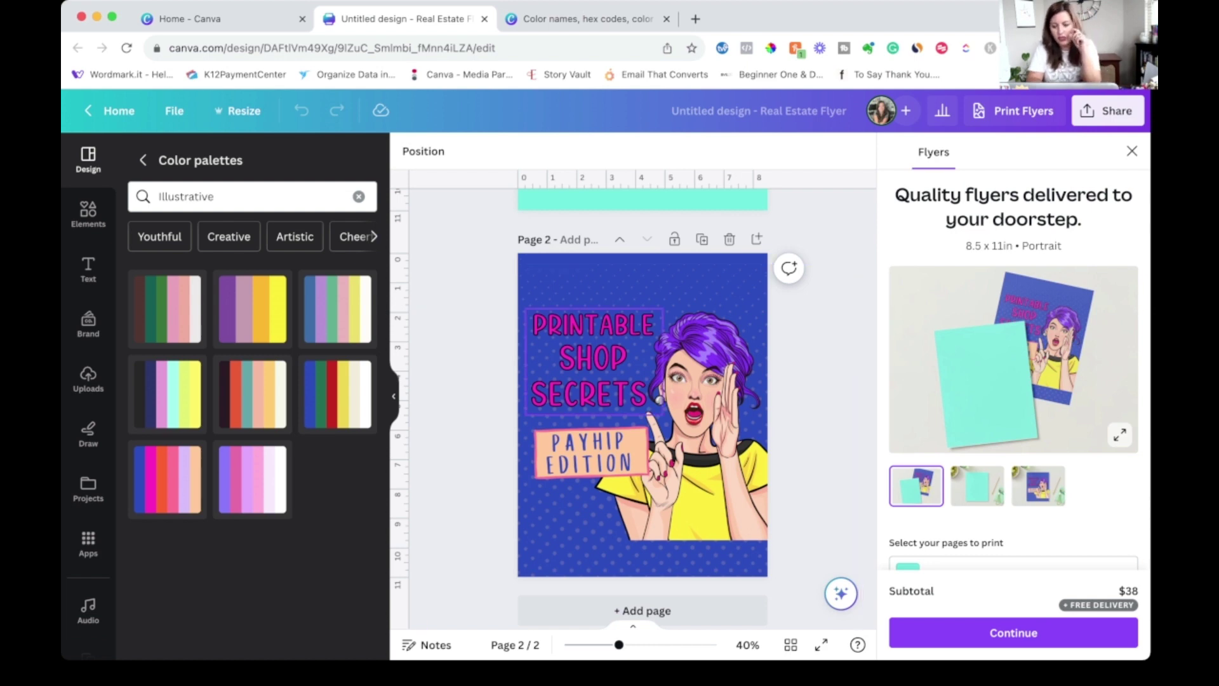
{"action": "scroll", "coordinate": [635, 406], "scroll_direction": "down", "scroll_amount": 1}
{"action": "left_click", "coordinate": [642, 590]}
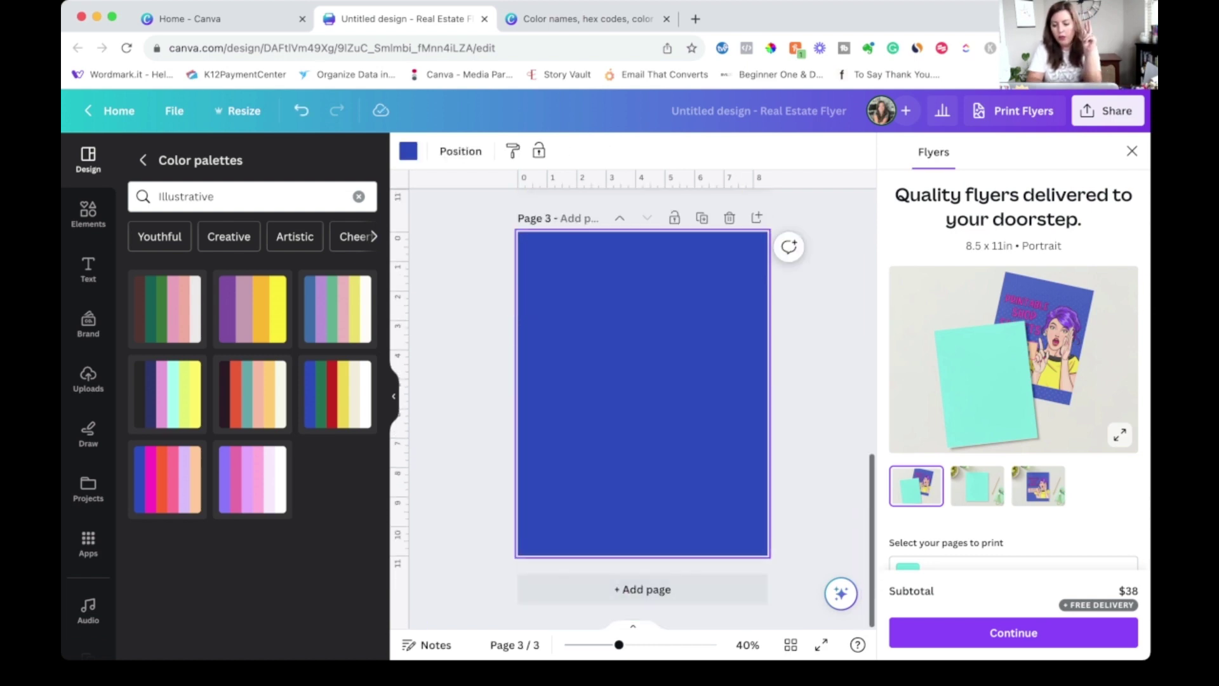
{"action": "key", "text": "BackSpace"}
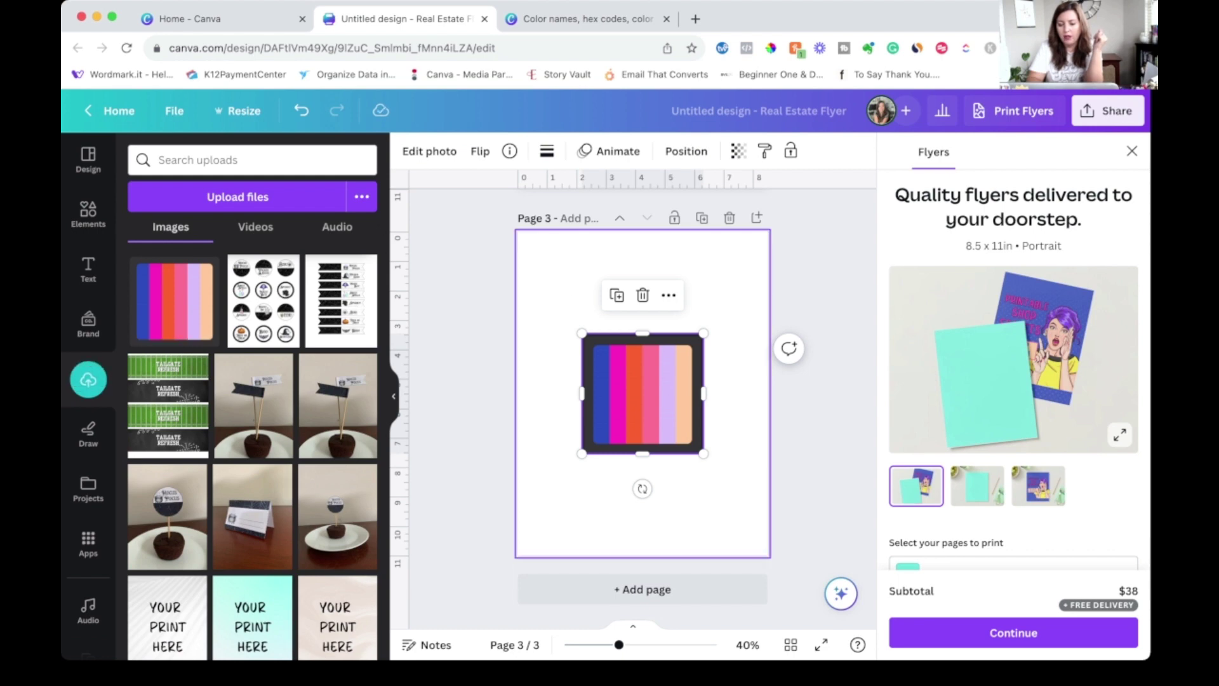
{"action": "left_click", "coordinate": [570, 294]}
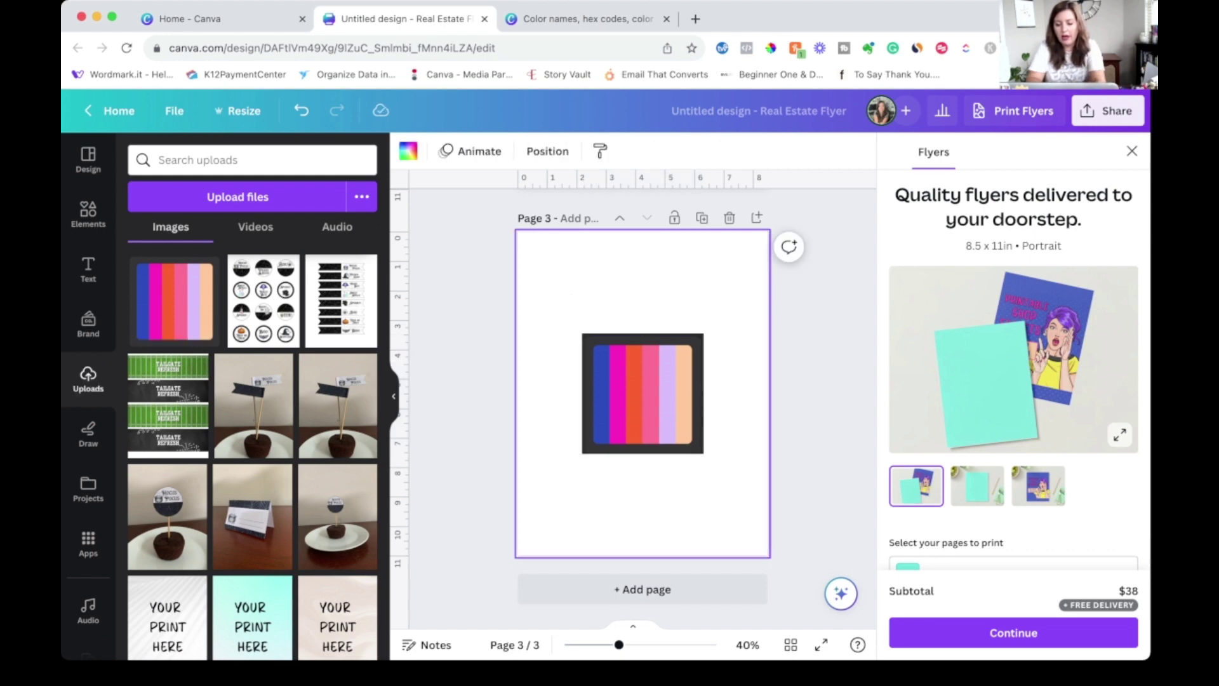
Add a magenta rectangle to page 3, shrink it to about 1.26 × 1.54 in, and place it in the page's upper-left corner
{"action": "key", "text": "r"}
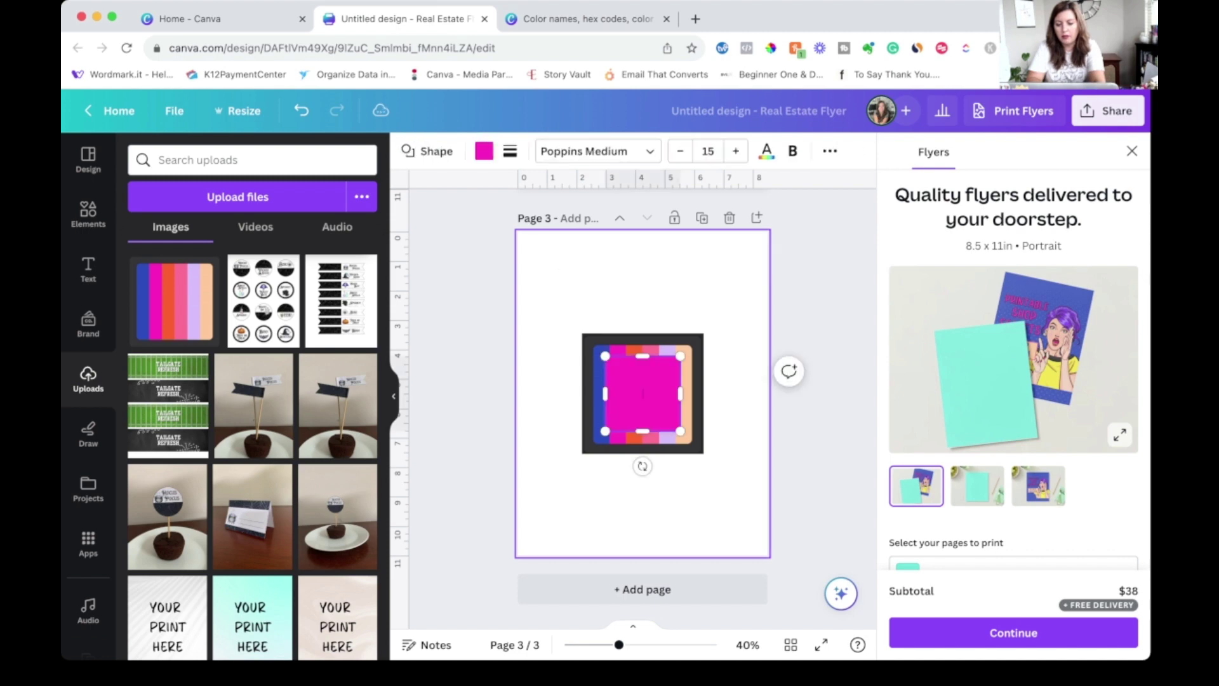
{"action": "key", "text": "Escape"}
{"action": "left_click_drag", "start_coordinate": [643, 394], "coordinate": [563, 282]}
{"action": "left_click_drag", "start_coordinate": [601, 320], "coordinate": [563, 290]}
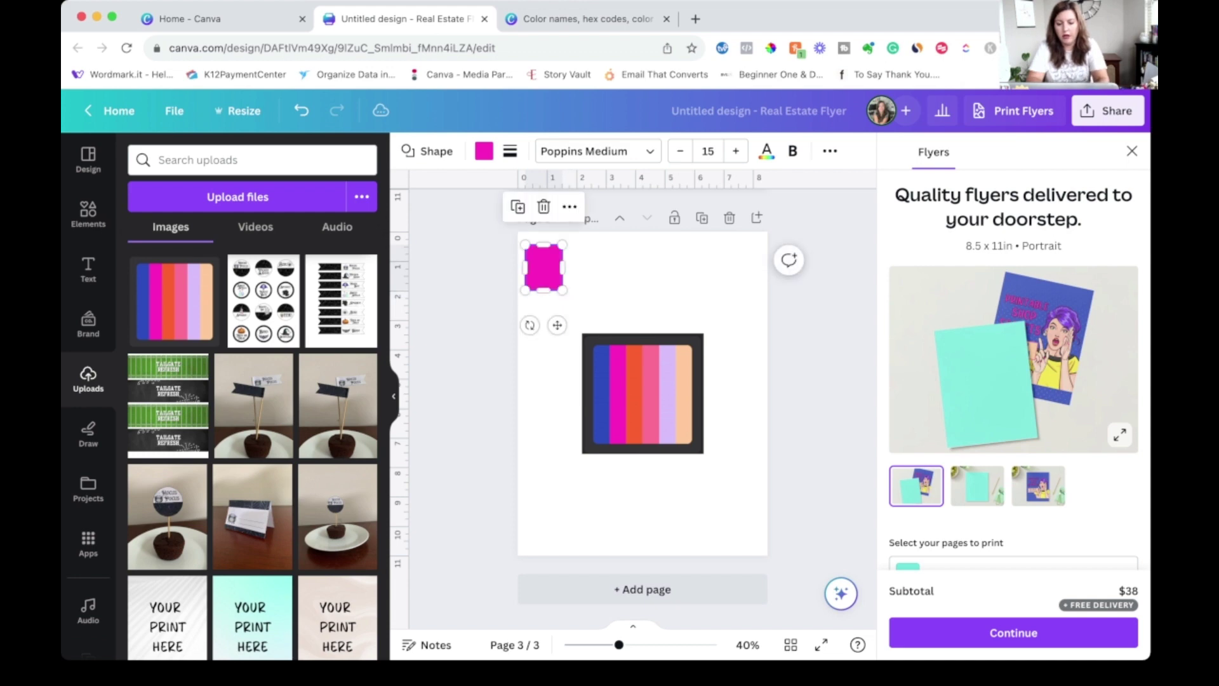
Duplicate the magenta rectangle into an evenly spaced row of five across the top of page 3
{"action": "key", "text": "ctrl+d"}
{"action": "key", "text": "ctrl+d"}
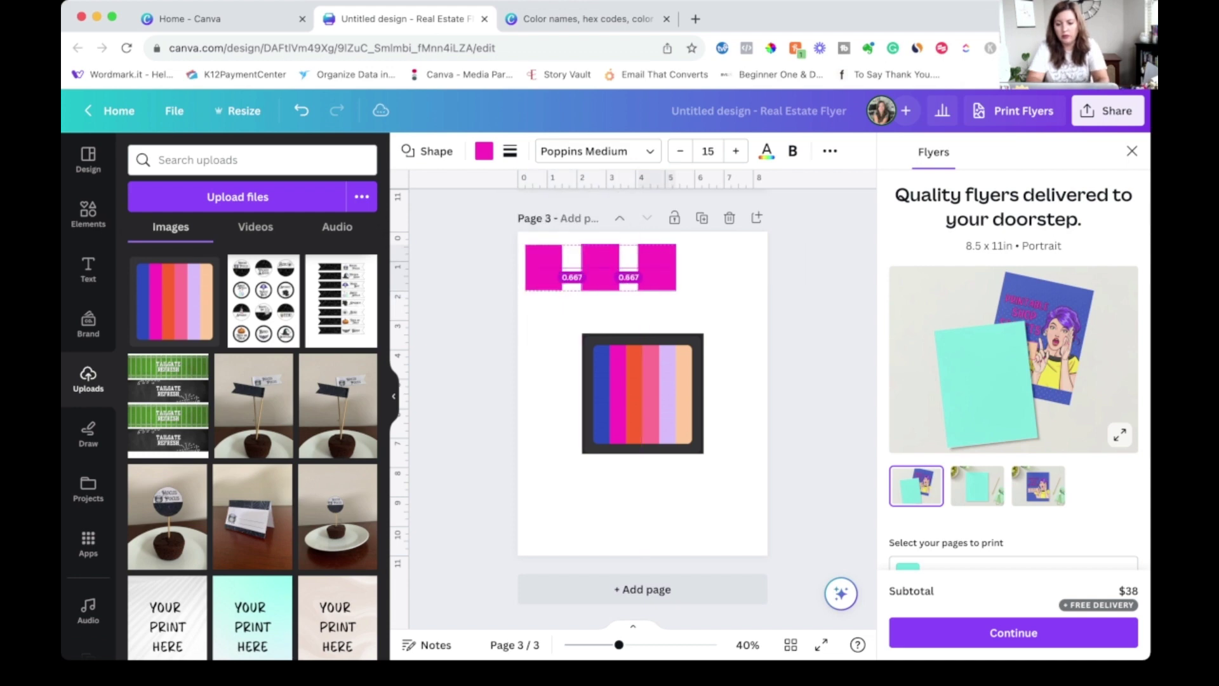
{"action": "key", "text": "ctrl+d"}
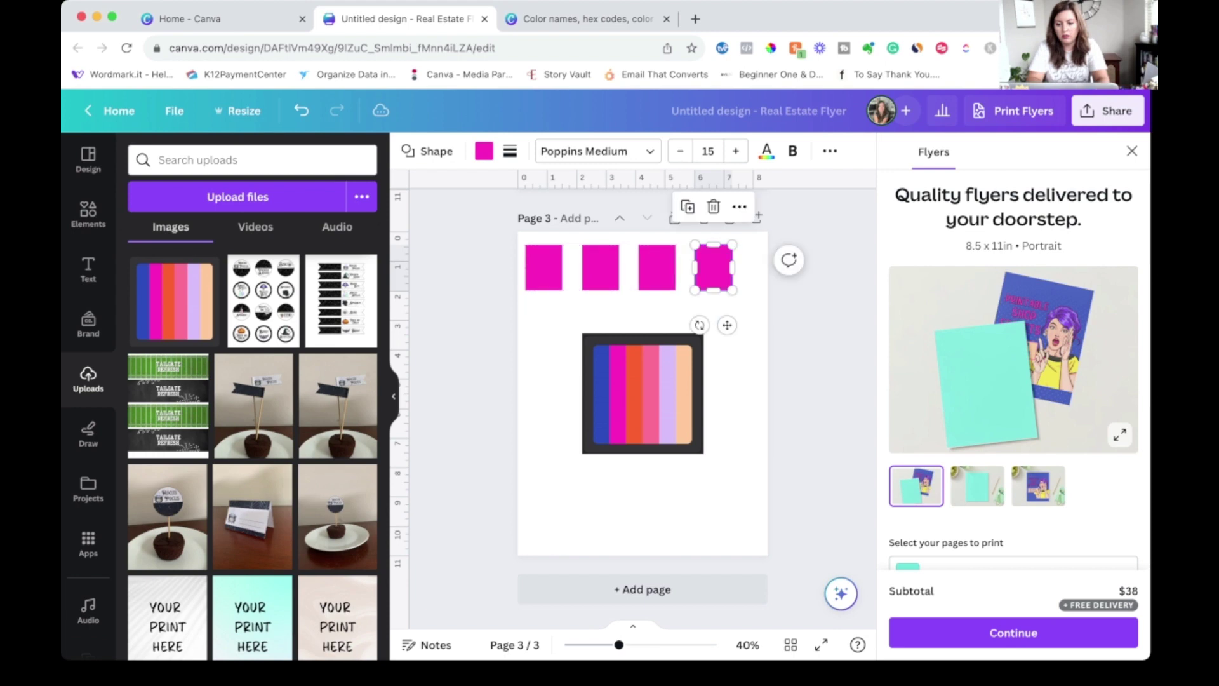
{"action": "key", "text": "ctrl+d"}
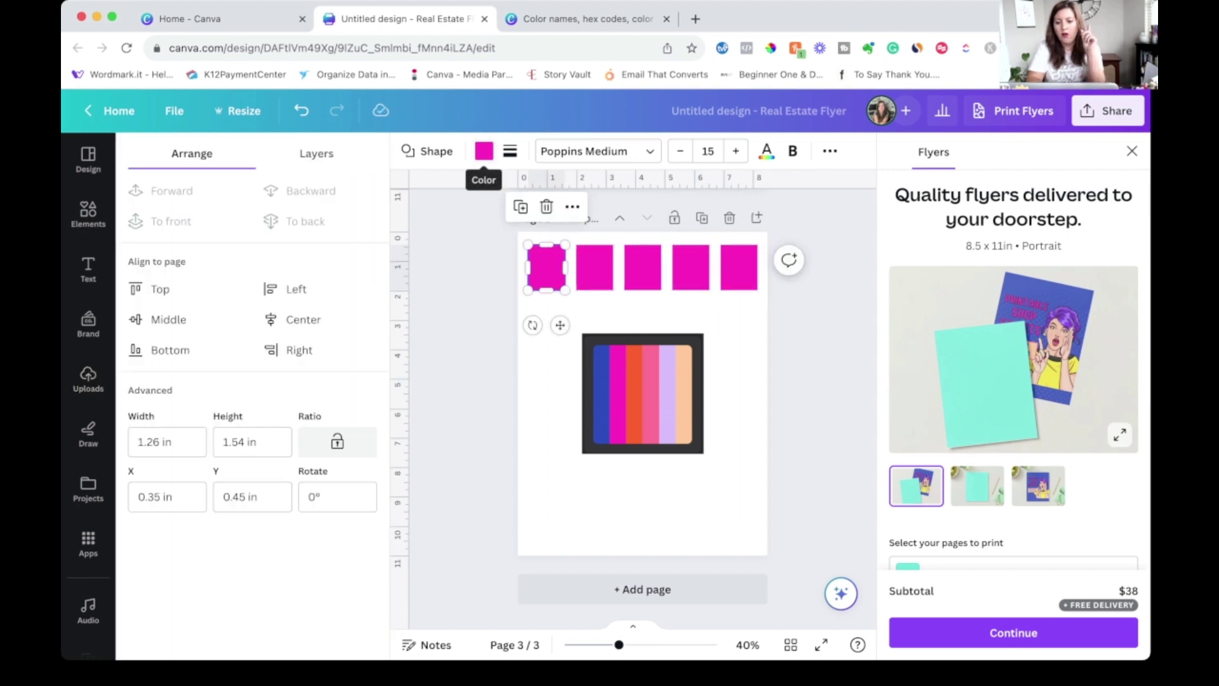
Recolor the first four rectangles pink, blue, orange and lilac (#d7bcfd) using the photo colors from the palette screenshot
{"action": "left_click", "coordinate": [484, 151]}
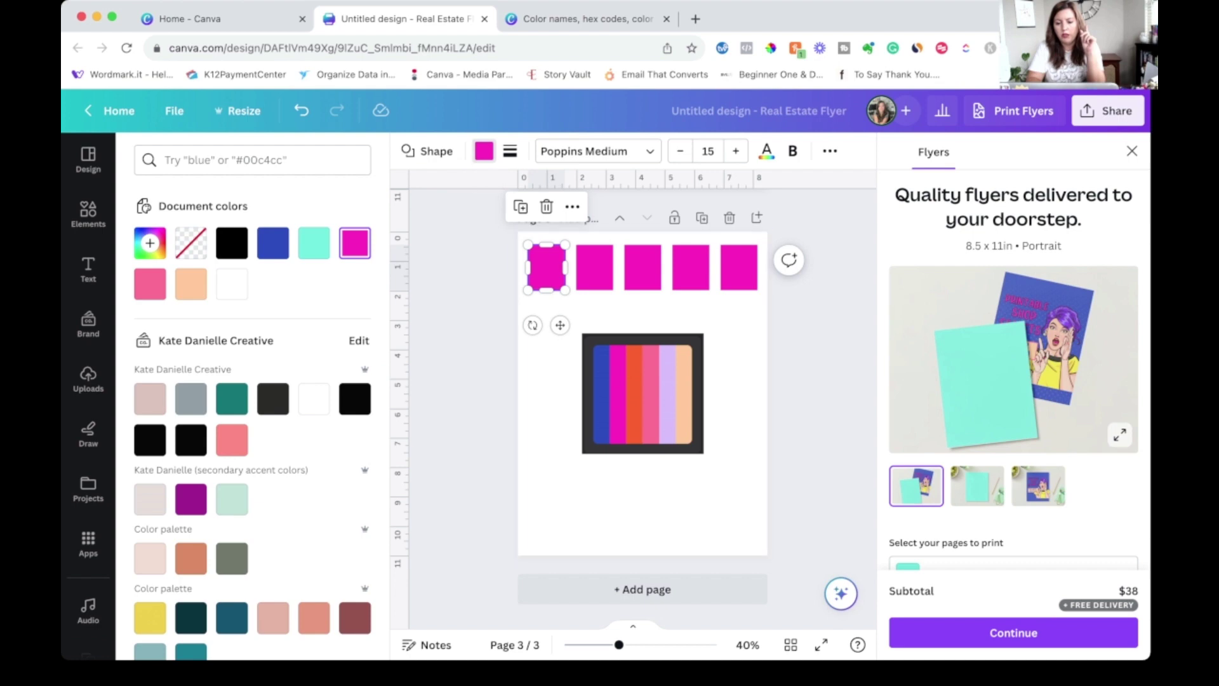
{"action": "scroll", "coordinate": [254, 413], "scroll_direction": "down", "scroll_amount": 5}
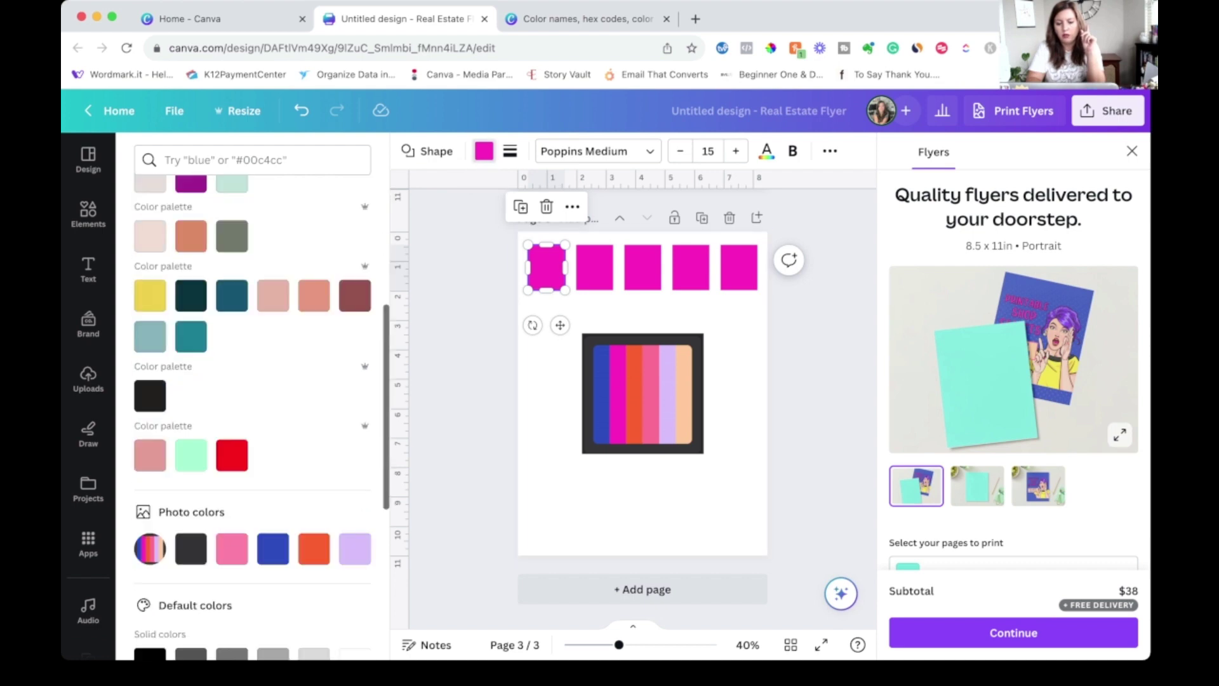
{"action": "scroll", "coordinate": [254, 412], "scroll_direction": "down", "scroll_amount": 3}
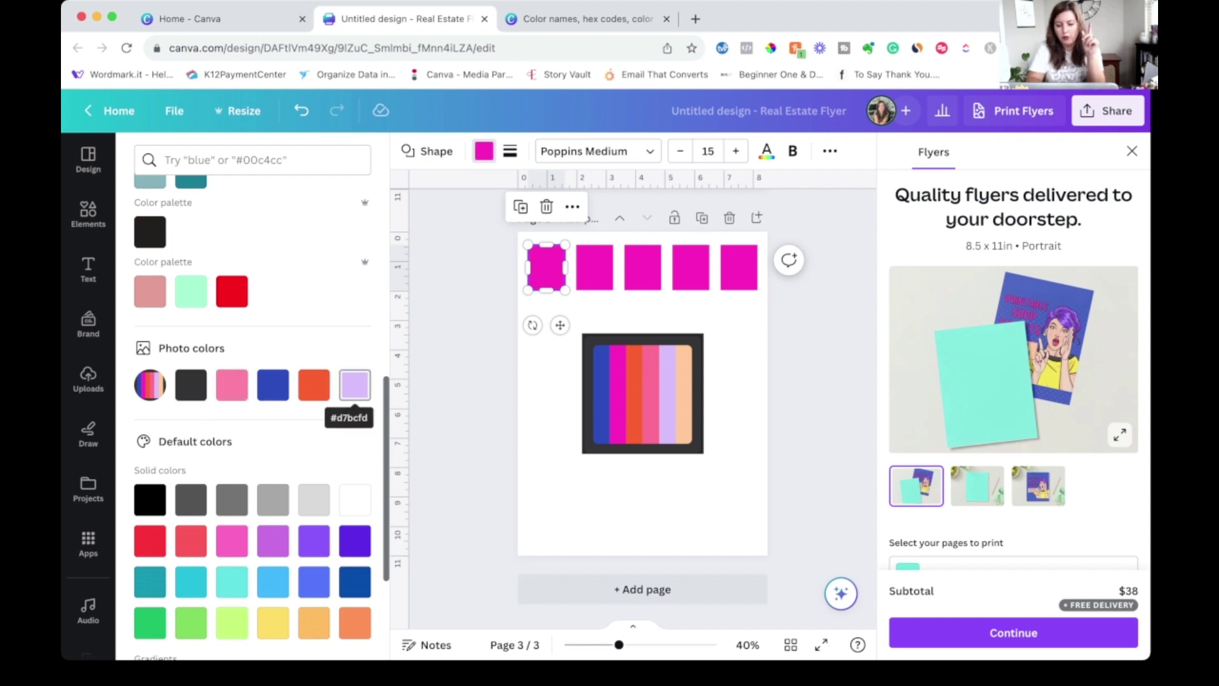
{"action": "left_click", "coordinate": [232, 385]}
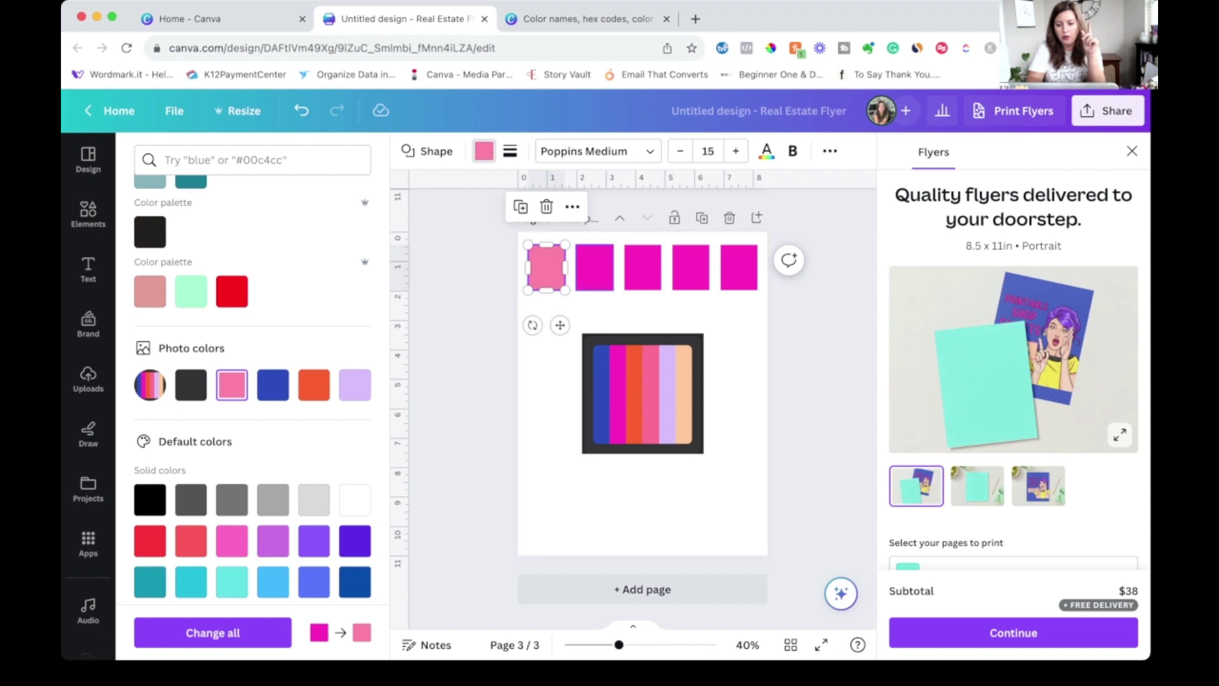
{"action": "left_click", "coordinate": [594, 267]}
{"action": "left_click", "coordinate": [273, 385]}
{"action": "left_click", "coordinate": [643, 267]}
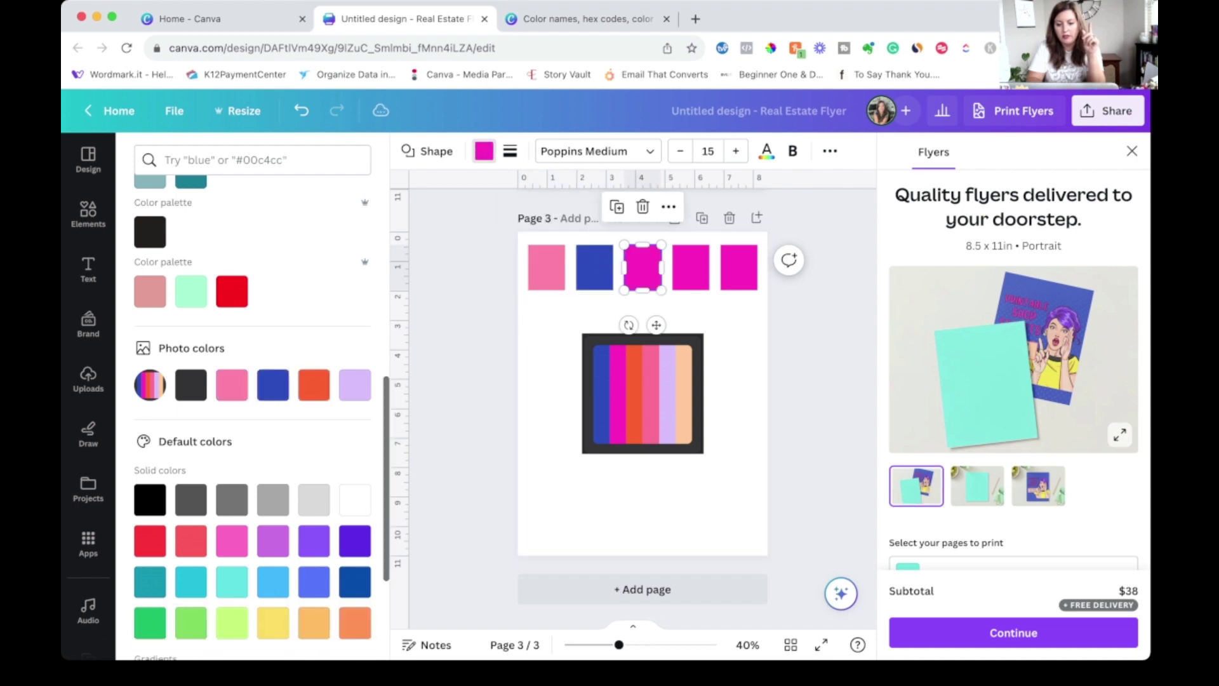
{"action": "left_click", "coordinate": [313, 385]}
{"action": "left_click", "coordinate": [691, 267]}
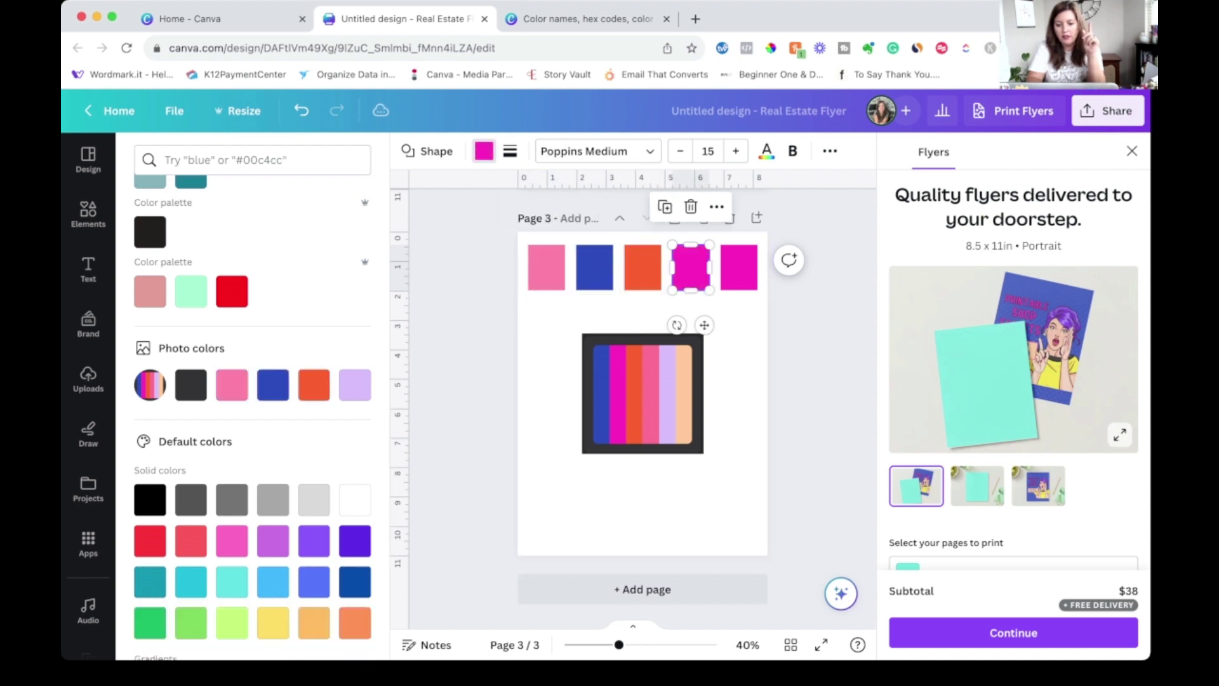
{"action": "left_click", "coordinate": [355, 385]}
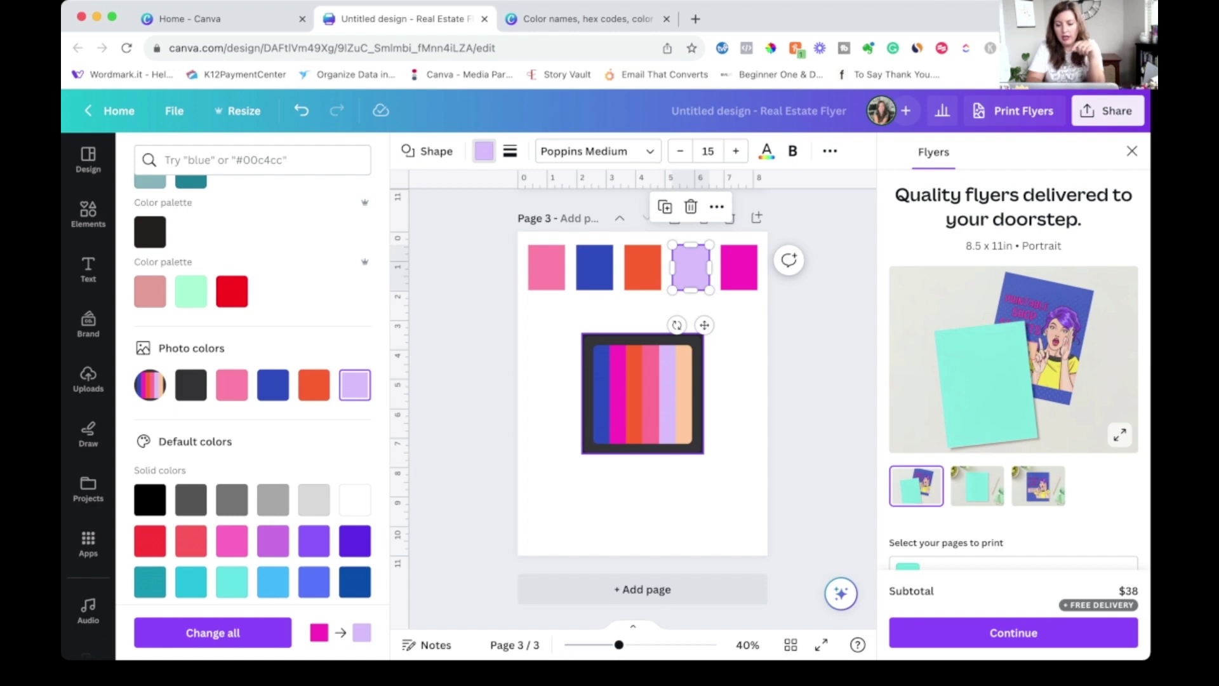
Recolor the fifth rectangle peach by sampling the palette screenshot's last stripe with the color picker
{"action": "left_click", "coordinate": [738, 268]}
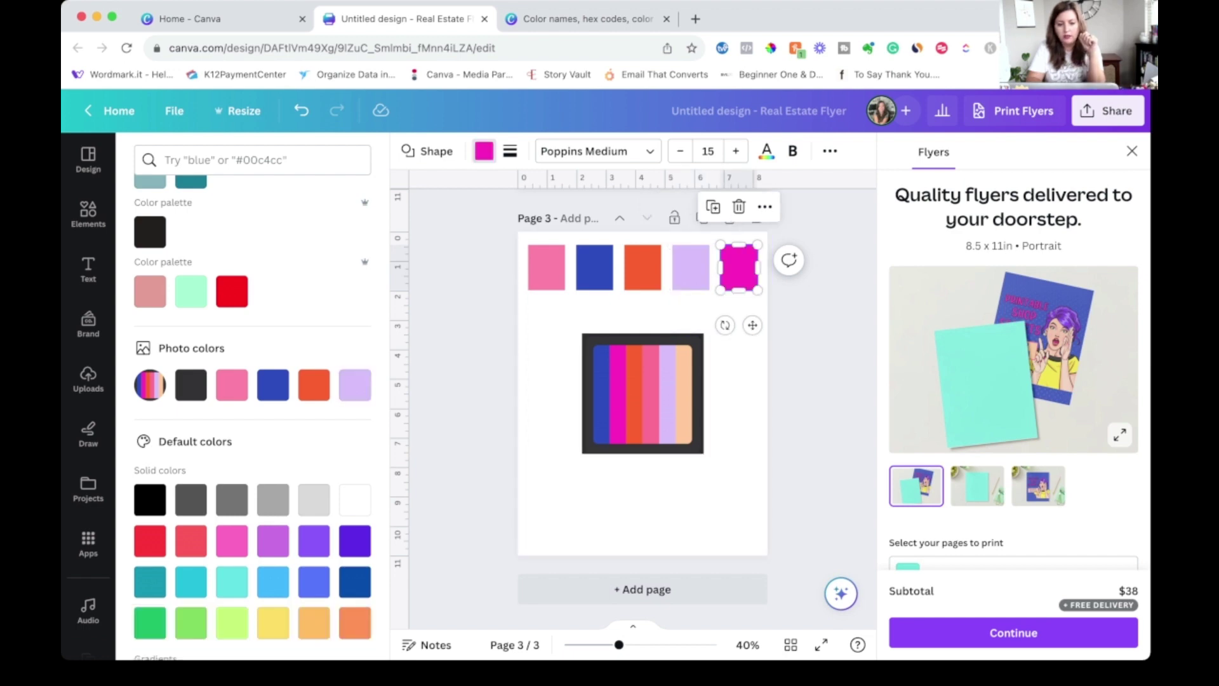
{"action": "scroll", "coordinate": [150, 248], "scroll_direction": "up", "scroll_amount": 10}
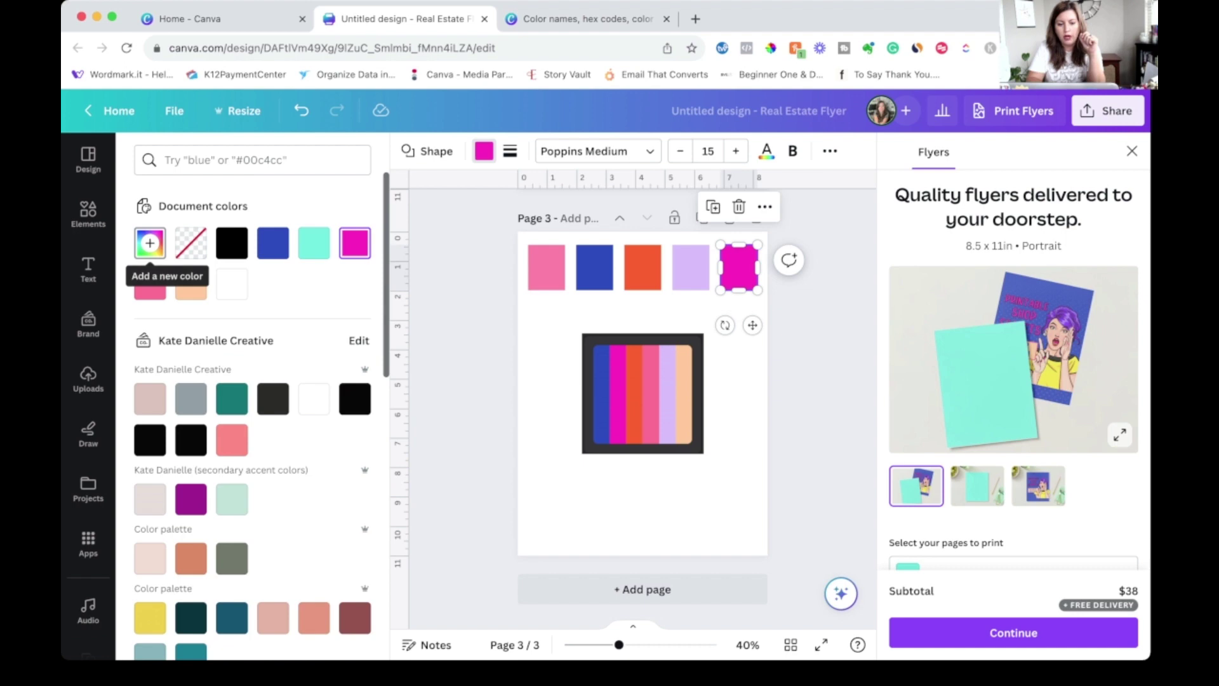
{"action": "left_click", "coordinate": [150, 243]}
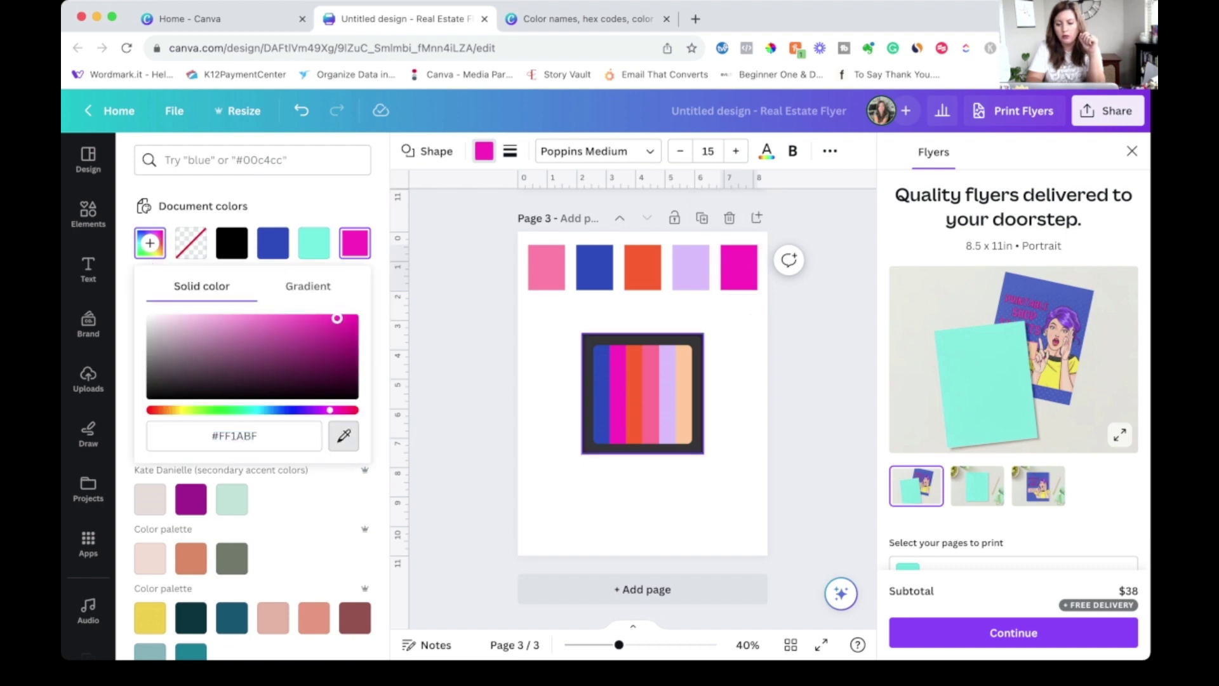
{"action": "left_click", "coordinate": [684, 394]}
Delete the palette screenshot from page 3, keeping the five color swatches
{"action": "left_click", "coordinate": [89, 380]}
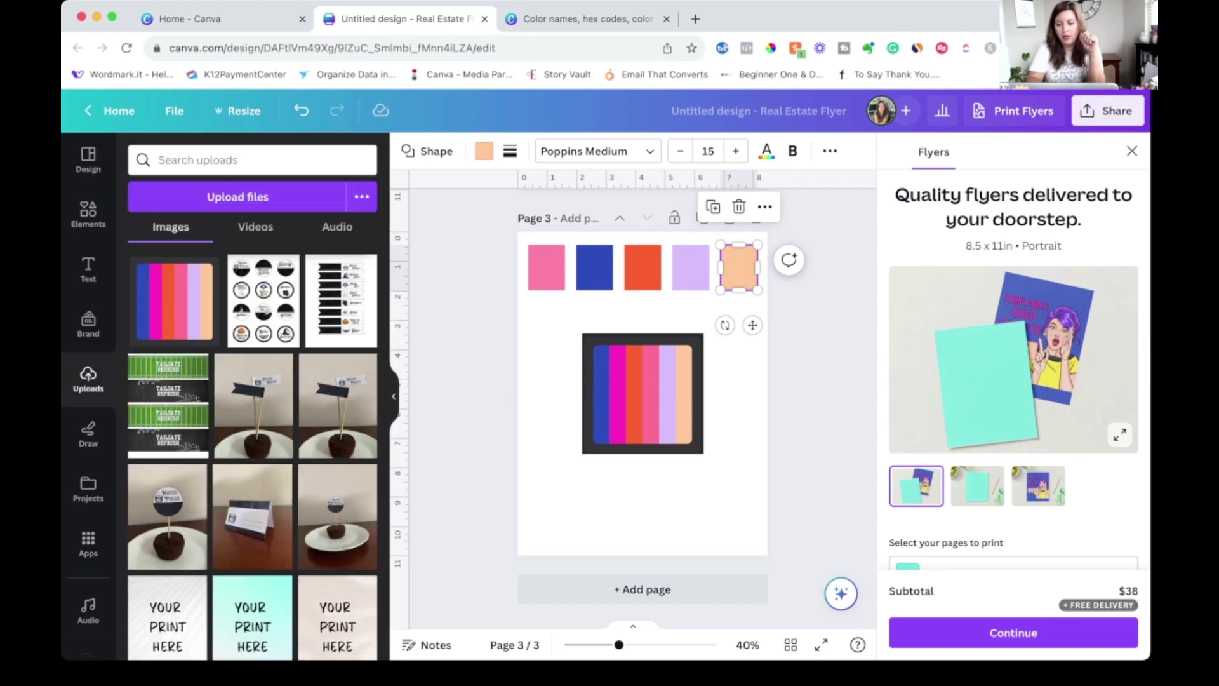
{"action": "left_click", "coordinate": [643, 394]}
{"action": "key", "text": "Delete"}
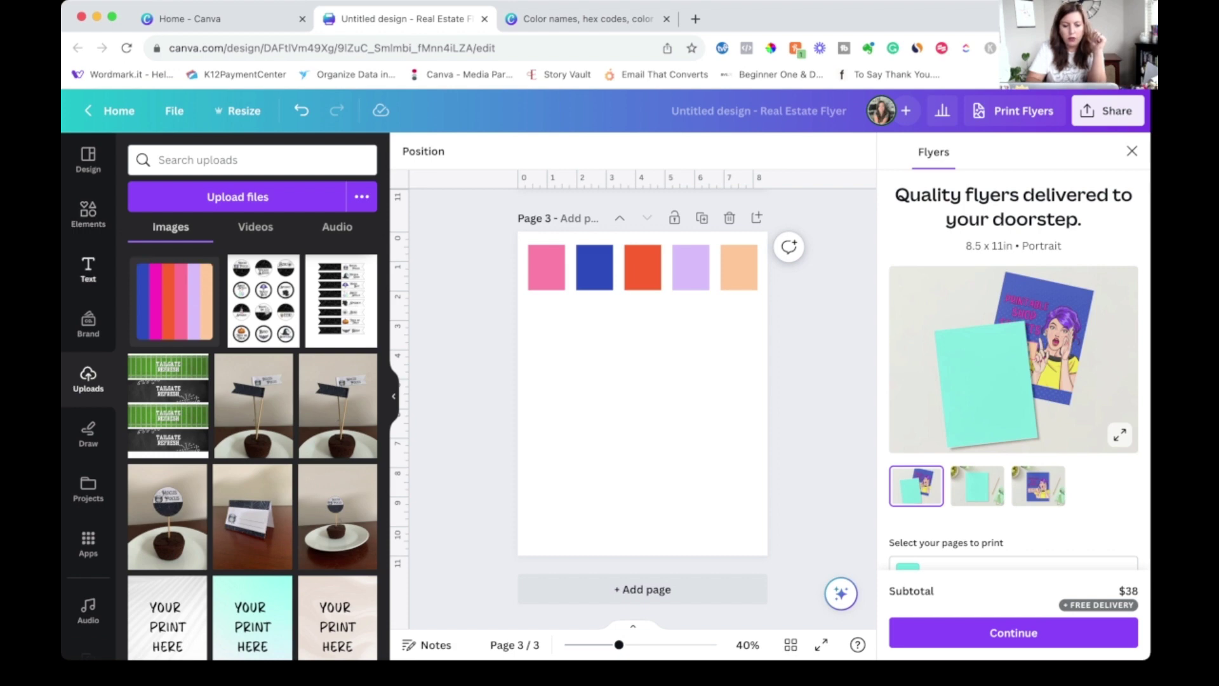
Search the elements for "red", limit the results to photos, and browse them for color inspiration
{"action": "left_click", "coordinate": [88, 215]}
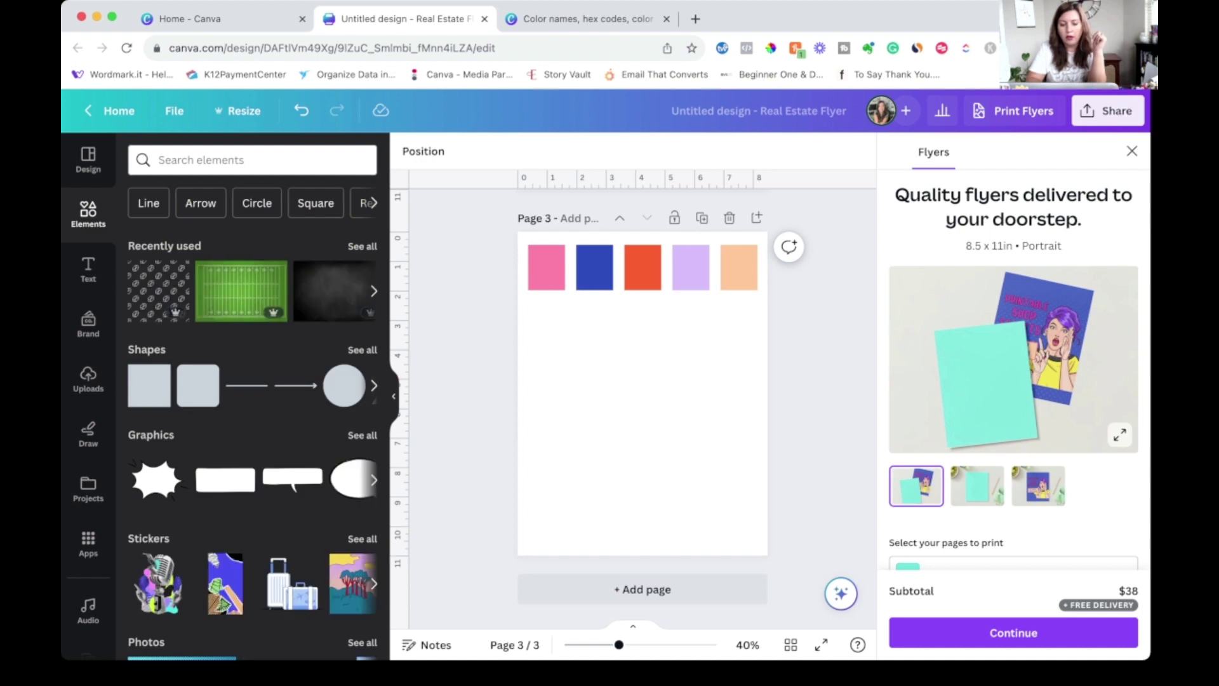
{"action": "left_click", "coordinate": [201, 160]}
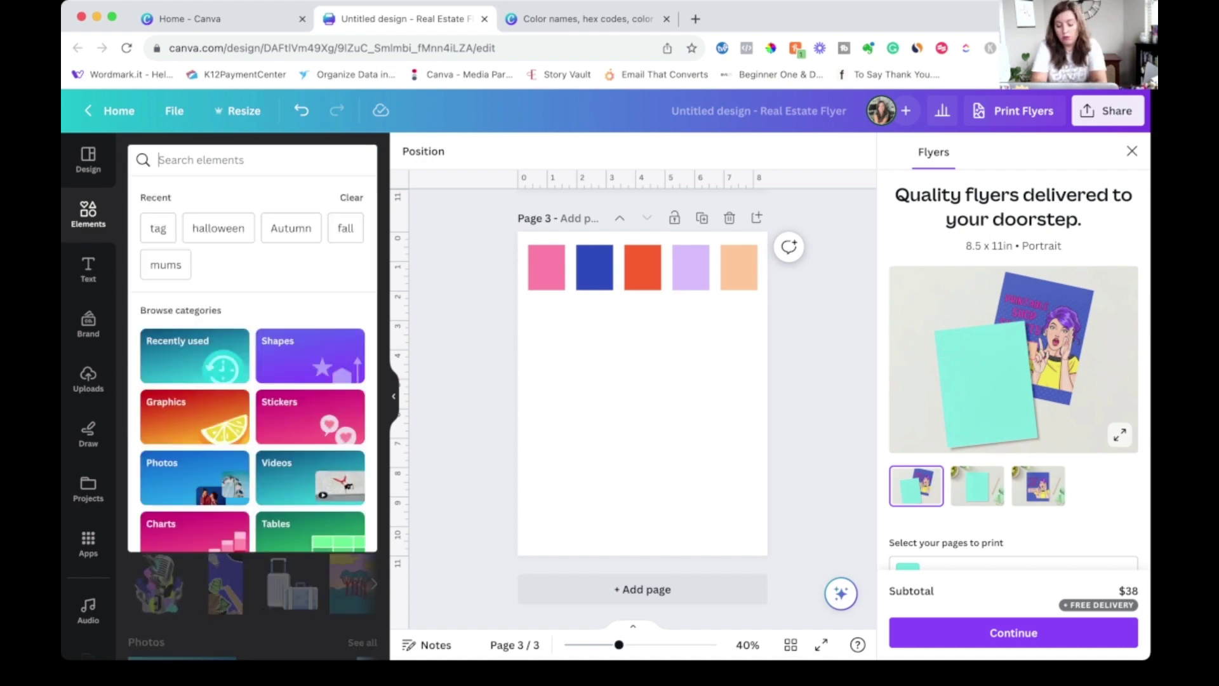
{"action": "type", "text": "red"}
{"action": "key", "text": "Return"}
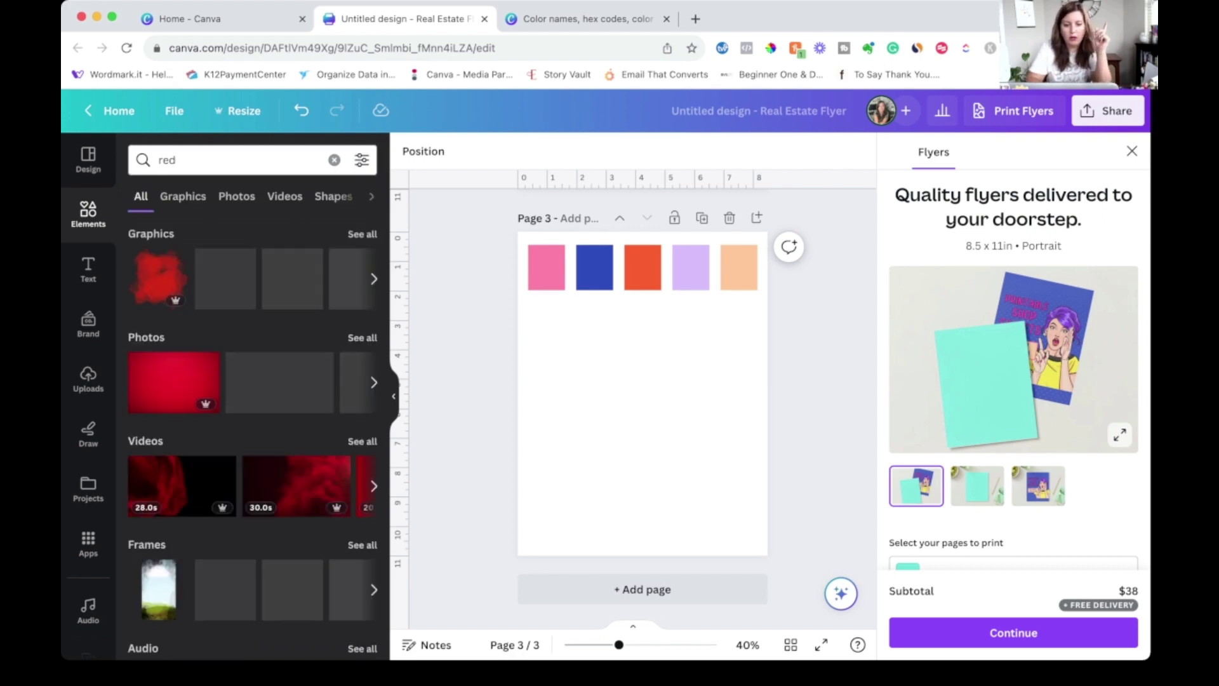
{"action": "left_click", "coordinate": [236, 197]}
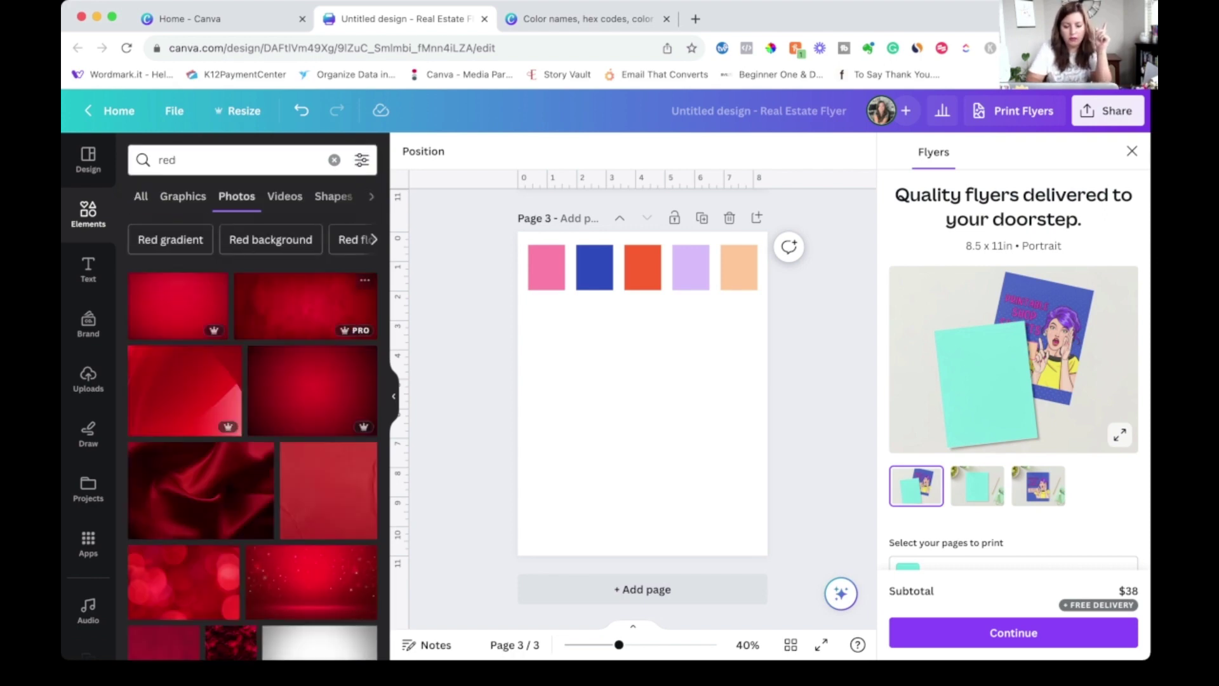
{"action": "scroll", "coordinate": [253, 439], "scroll_direction": "down", "scroll_amount": 10}
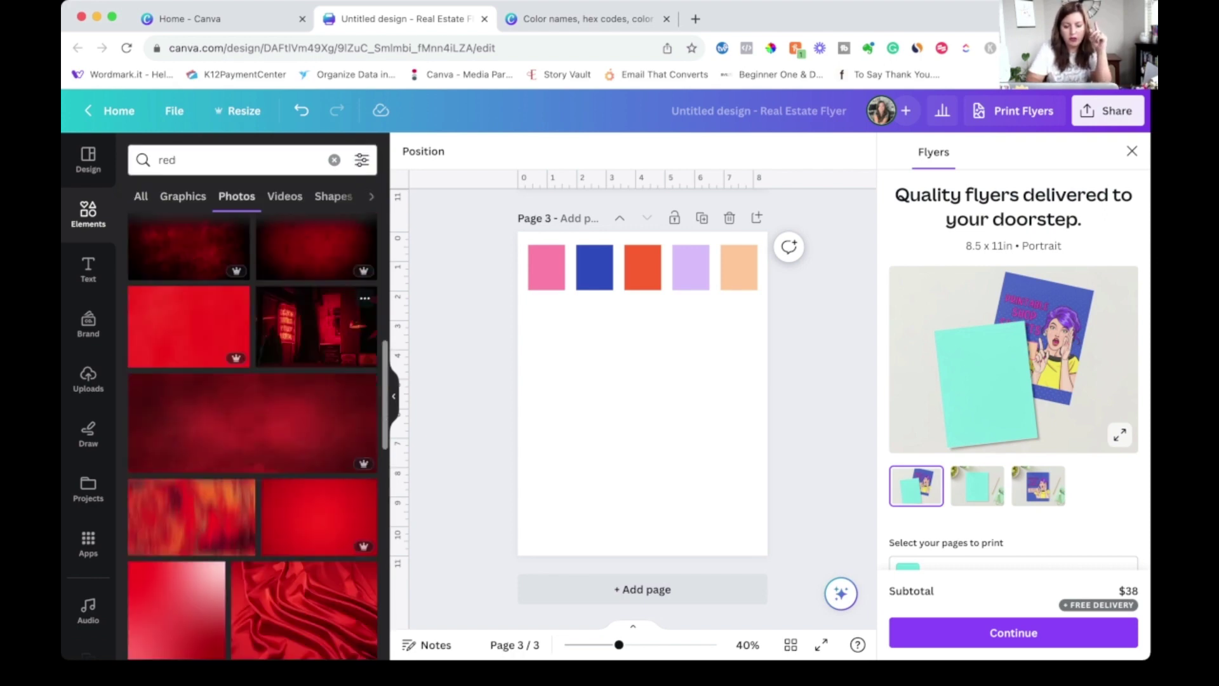
{"action": "scroll", "coordinate": [253, 438], "scroll_direction": "down", "scroll_amount": 10}
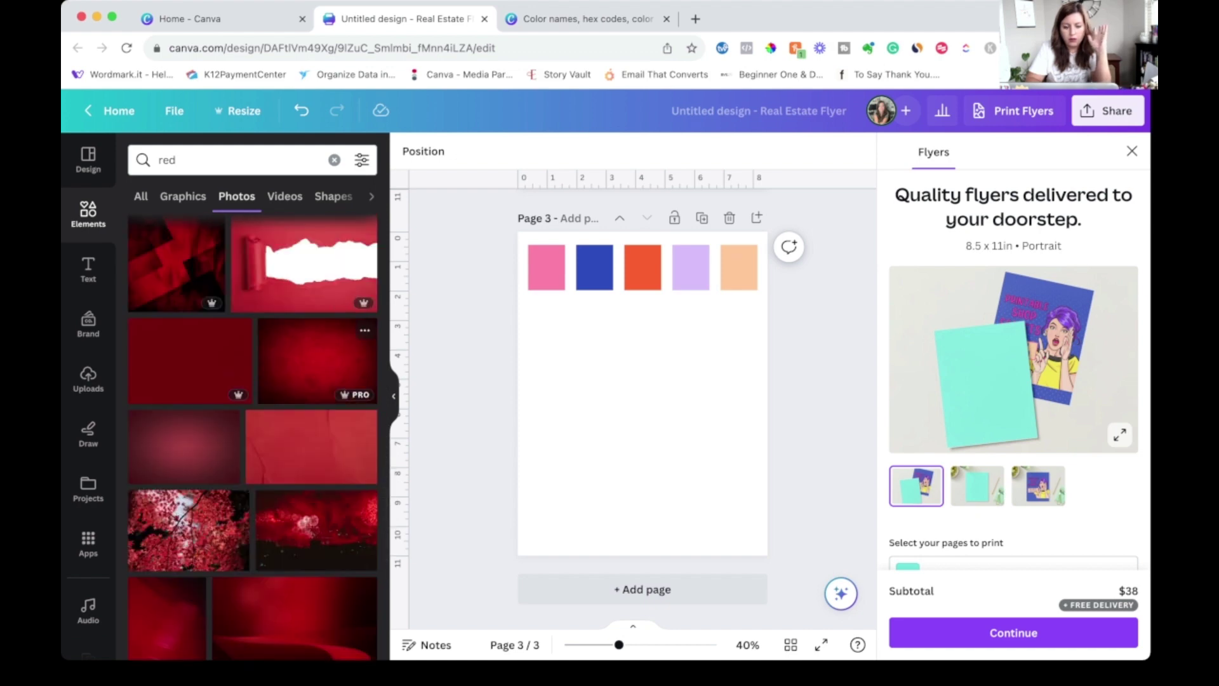
{"action": "scroll", "coordinate": [252, 438], "scroll_direction": "down", "scroll_amount": 8}
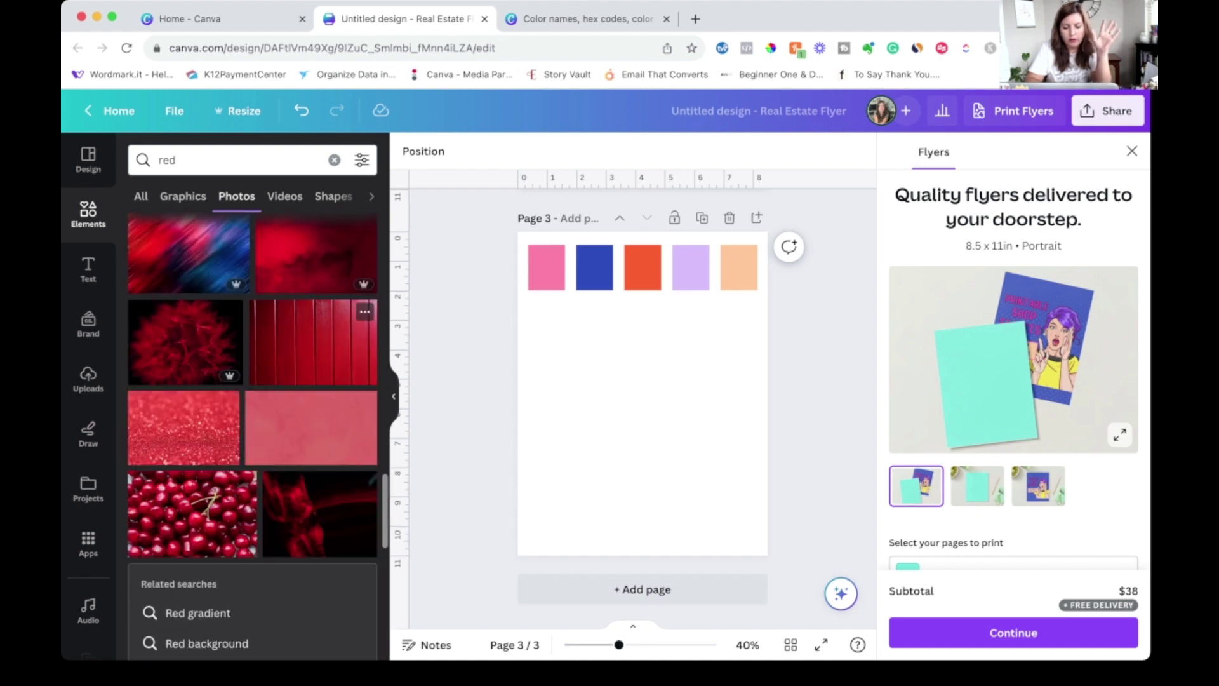
{"action": "scroll", "coordinate": [252, 439], "scroll_direction": "down", "scroll_amount": 5}
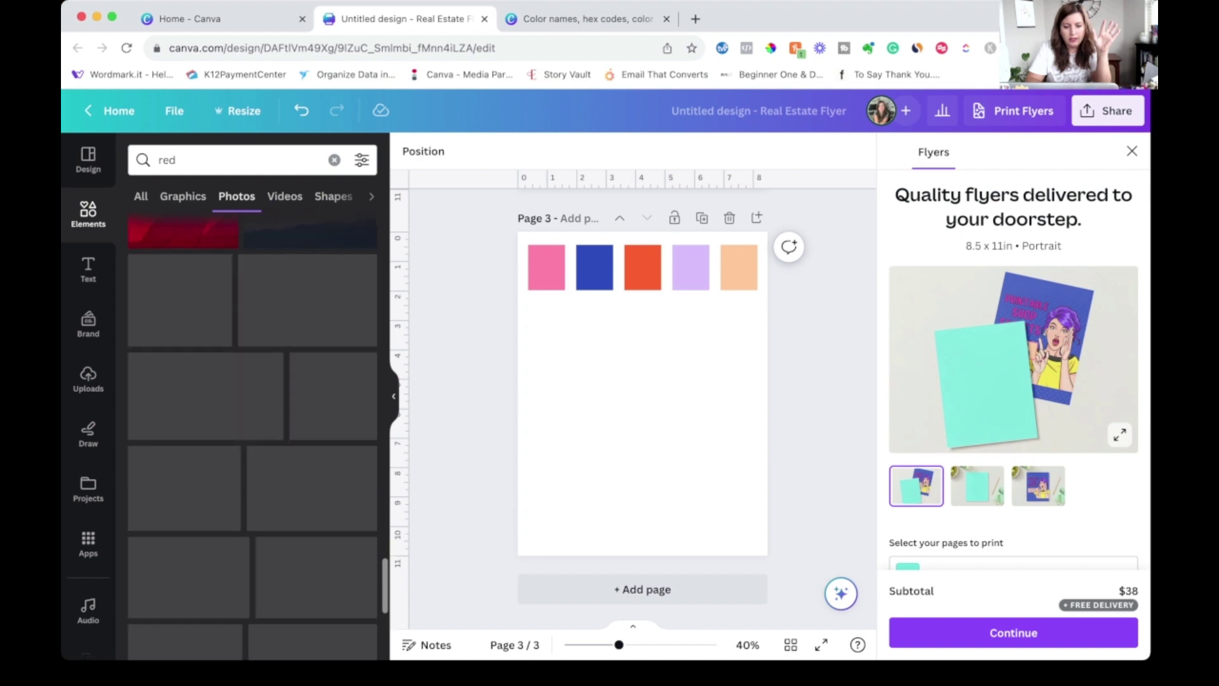
Replace the photo search term with "fall" and run the search
{"action": "double_click", "coordinate": [166, 159]}
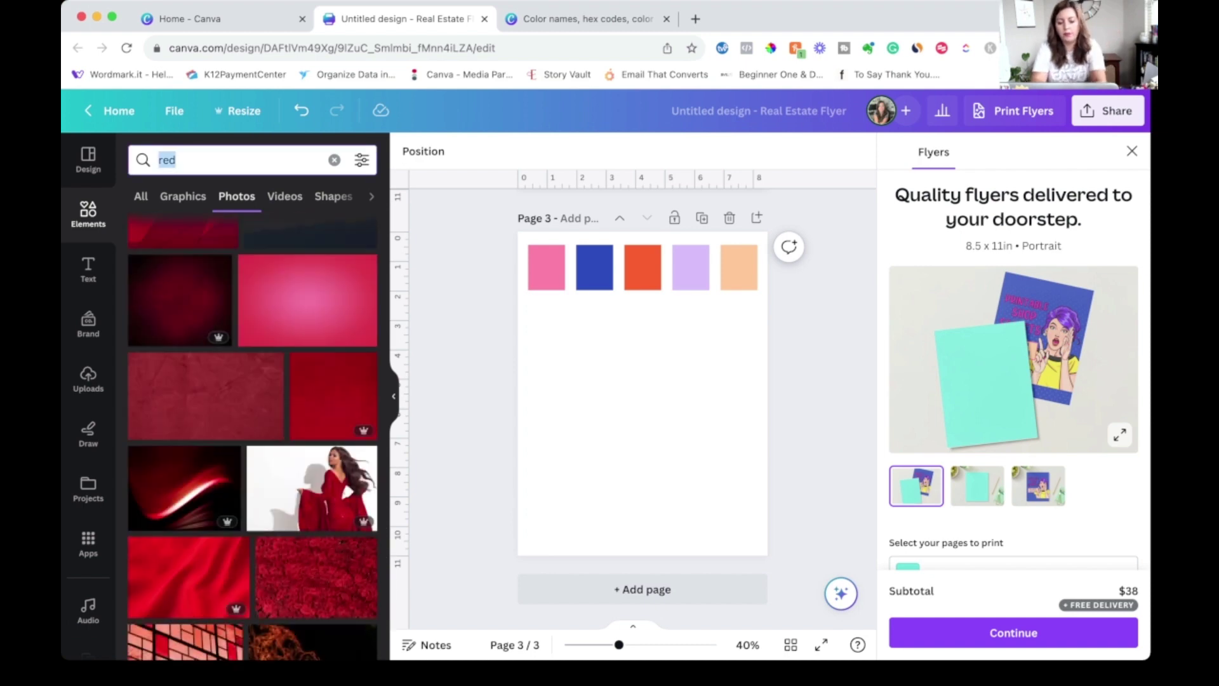
{"action": "key", "text": "BackSpace"}
{"action": "type", "text": "fa"}
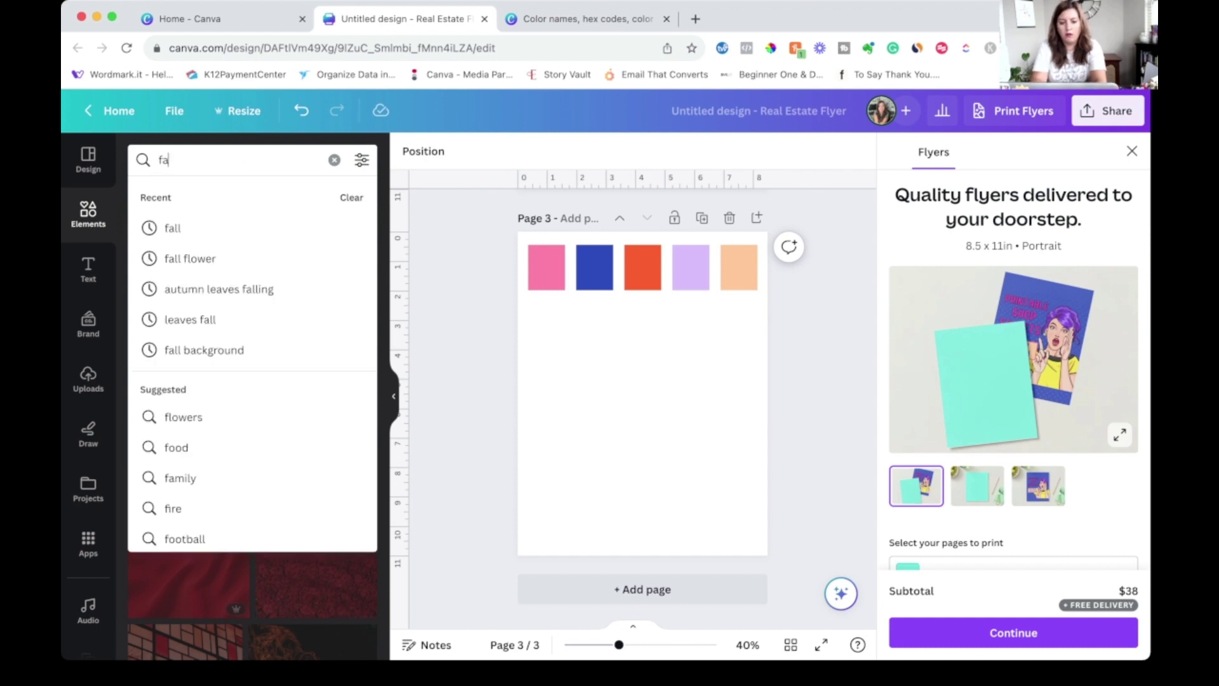
{"action": "type", "text": "ll"}
{"action": "key", "text": "Return"}
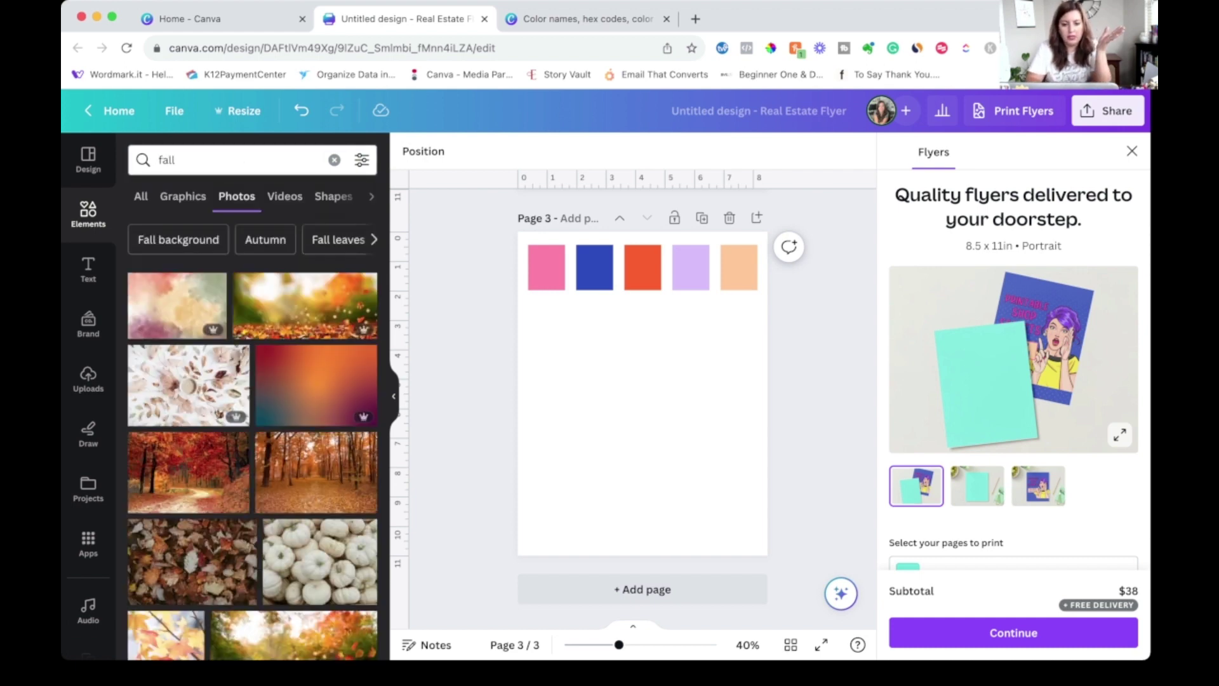
Filter the "fall" photo results by a custom red, #FF3D3D, and browse the matching photos
{"action": "left_click", "coordinate": [361, 159]}
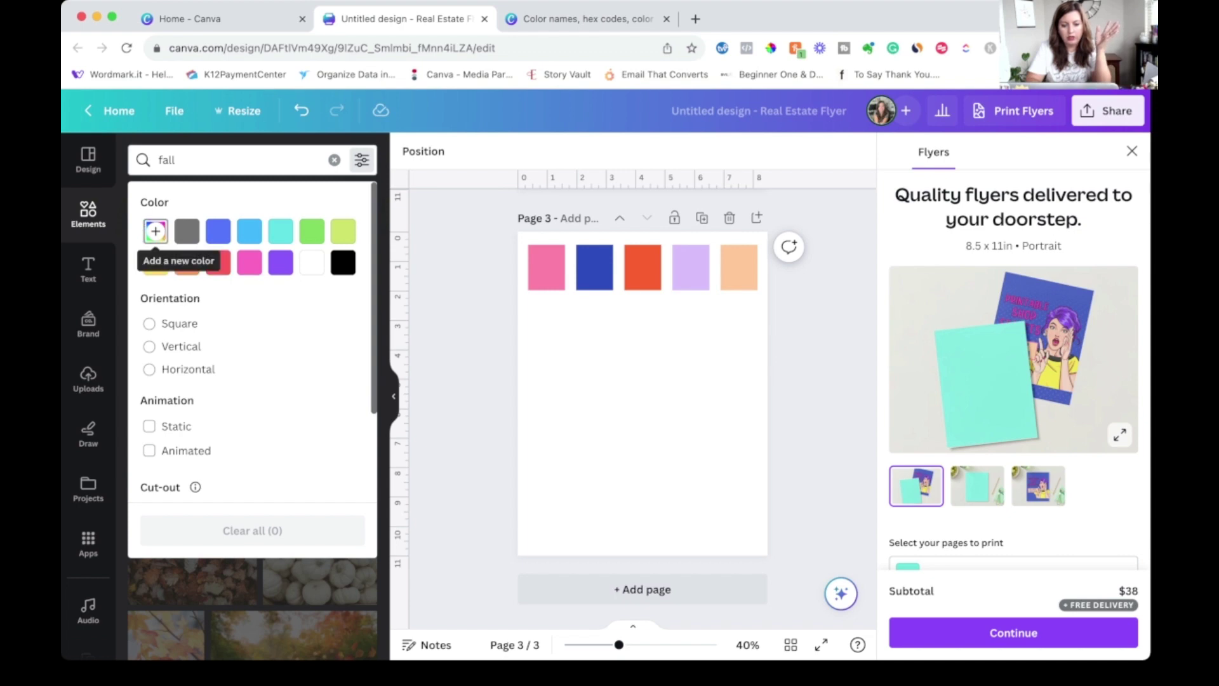
{"action": "left_click", "coordinate": [155, 230]}
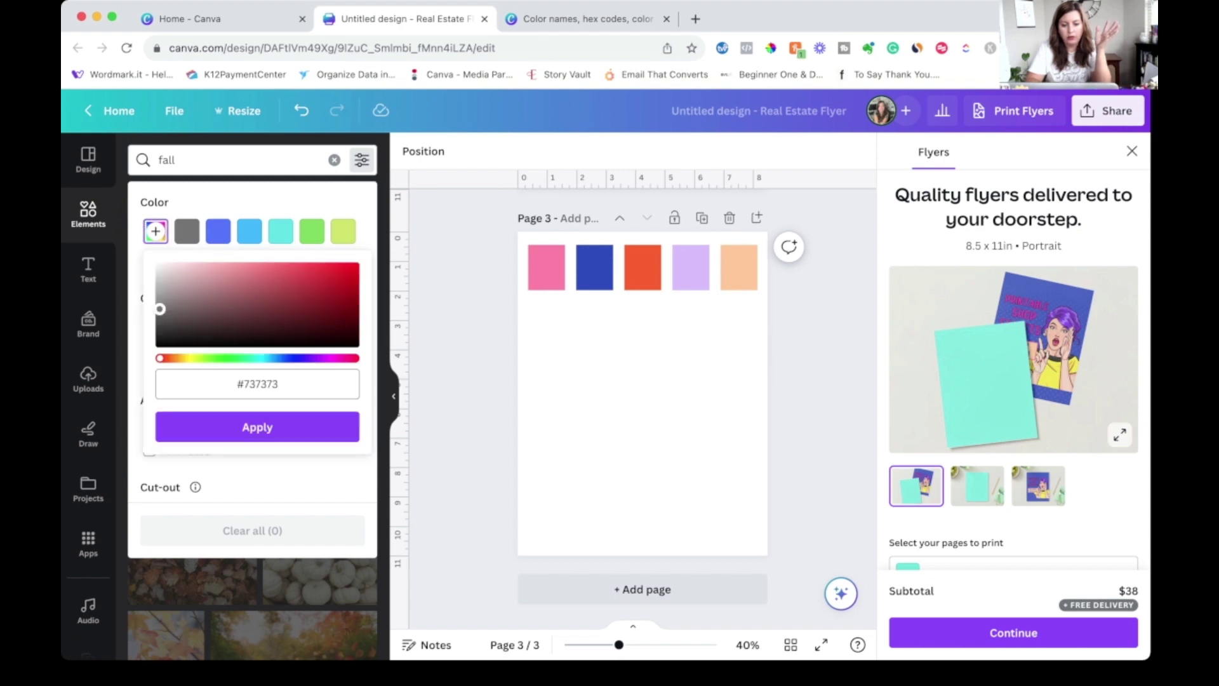
{"action": "left_click_drag", "start_coordinate": [293, 285], "coordinate": [343, 301]}
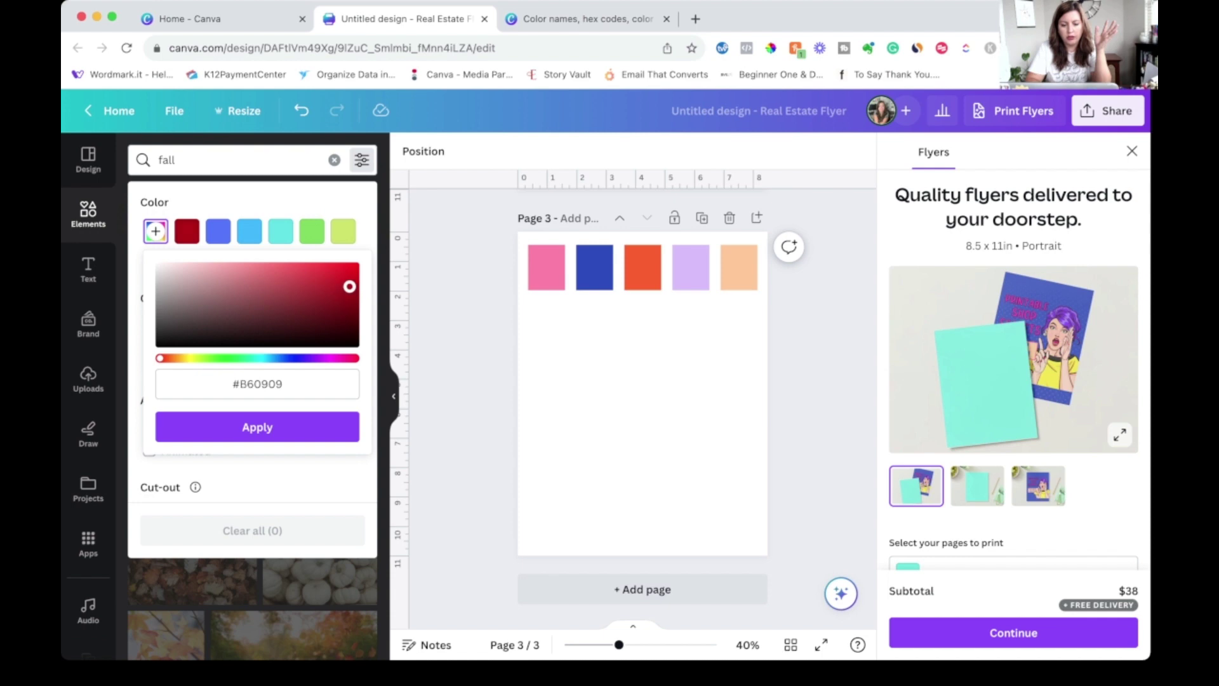
{"action": "left_click_drag", "start_coordinate": [346, 278], "coordinate": [310, 266]}
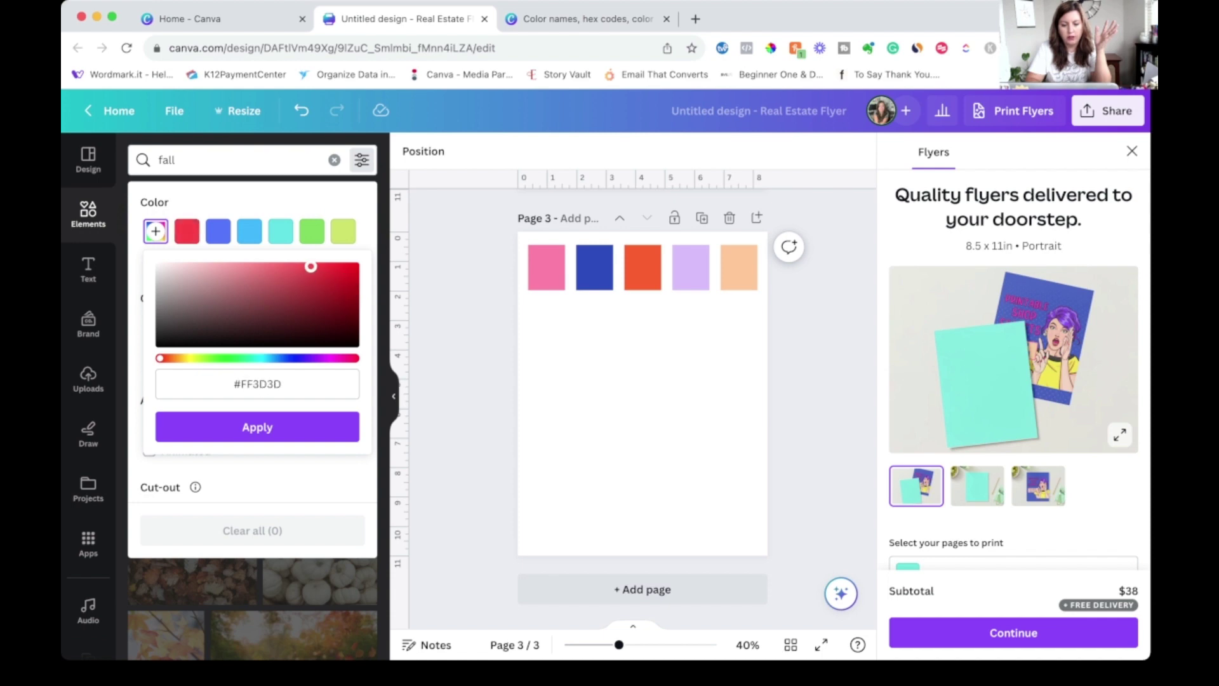
{"action": "left_click", "coordinate": [257, 427]}
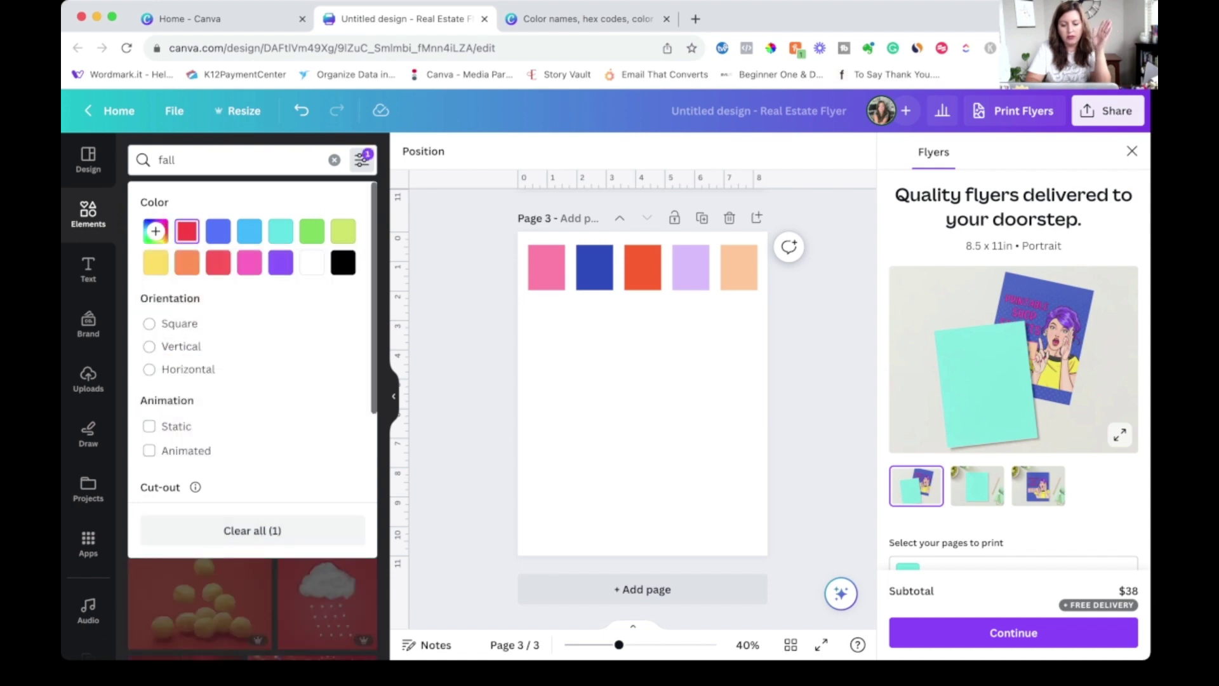
{"action": "key", "text": "Escape"}
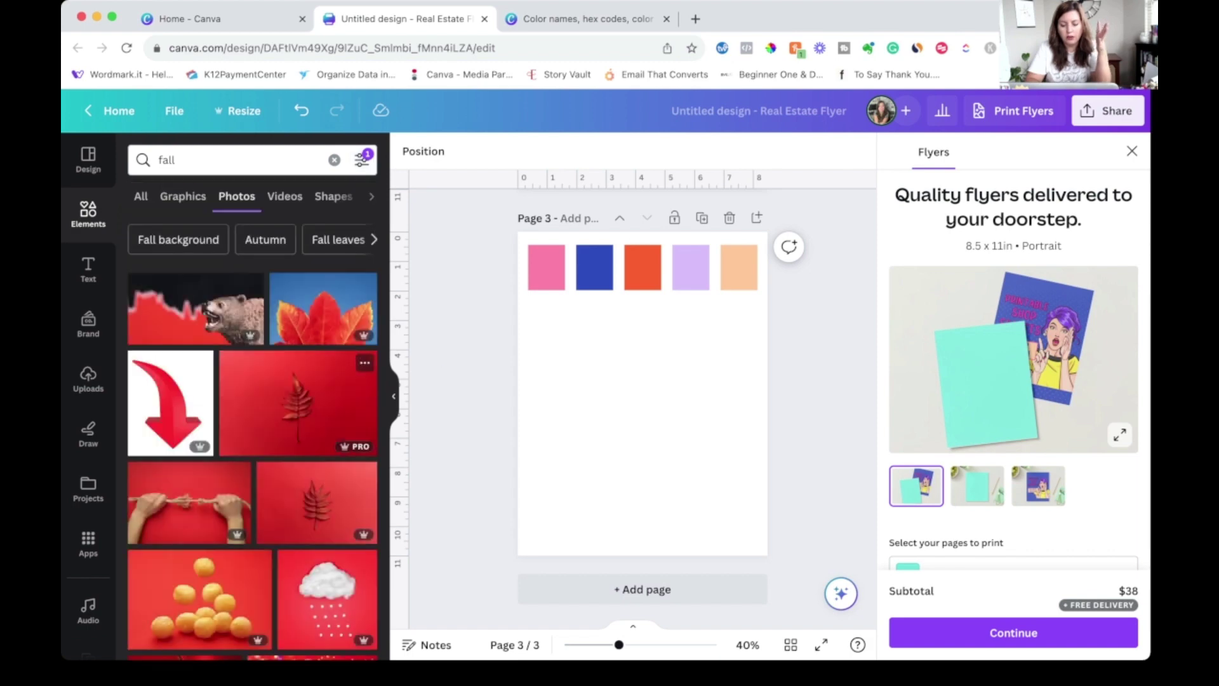
{"action": "scroll", "coordinate": [253, 436], "scroll_direction": "down", "scroll_amount": 10}
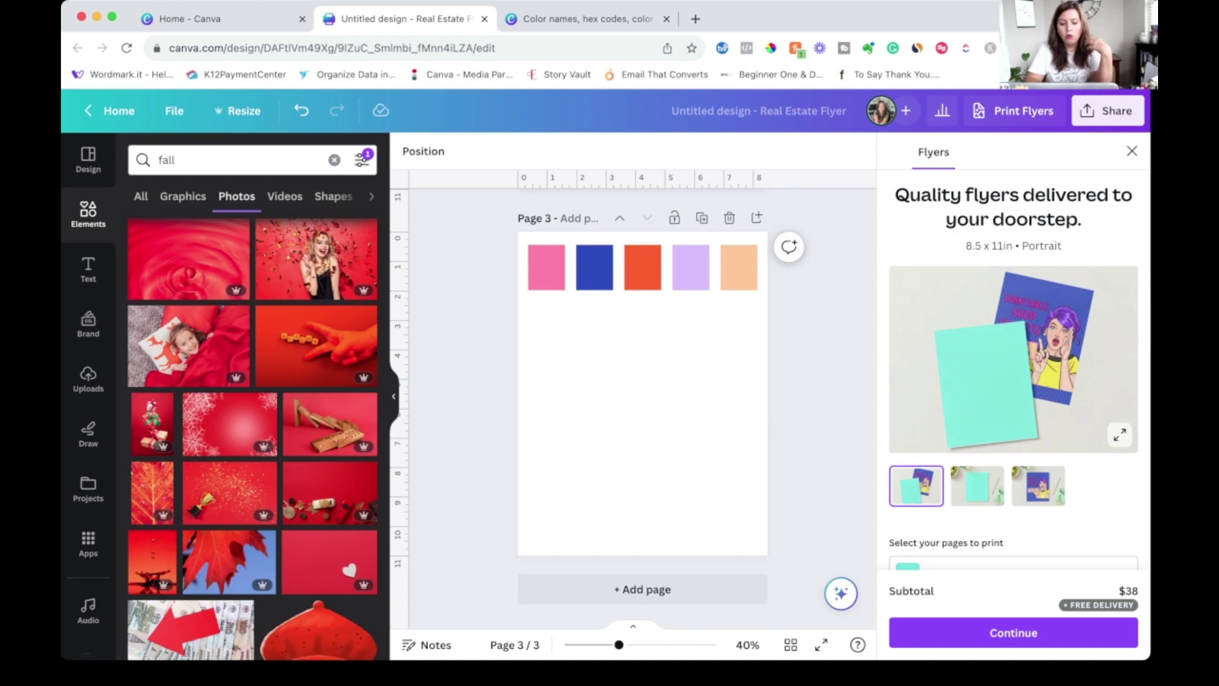
{"action": "scroll", "coordinate": [252, 437], "scroll_direction": "down", "scroll_amount": 6}
{"action": "scroll", "coordinate": [253, 437], "scroll_direction": "down", "scroll_amount": 8}
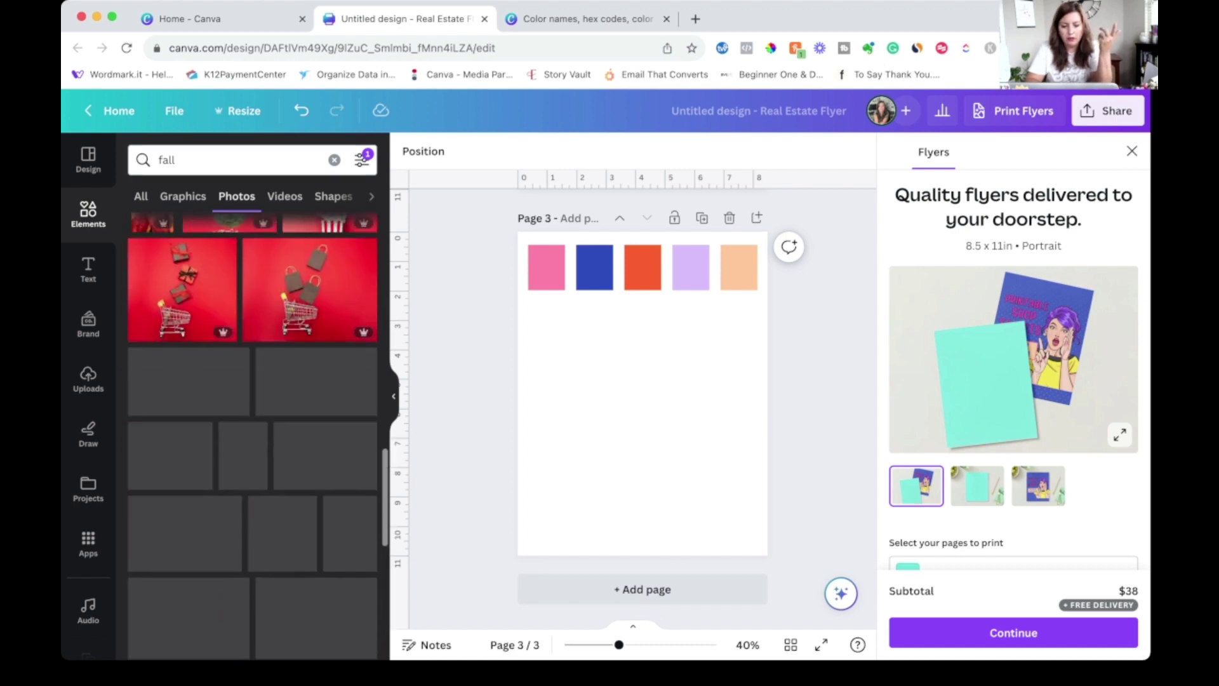
{"action": "scroll", "coordinate": [184, 381], "scroll_direction": "up", "scroll_amount": 2}
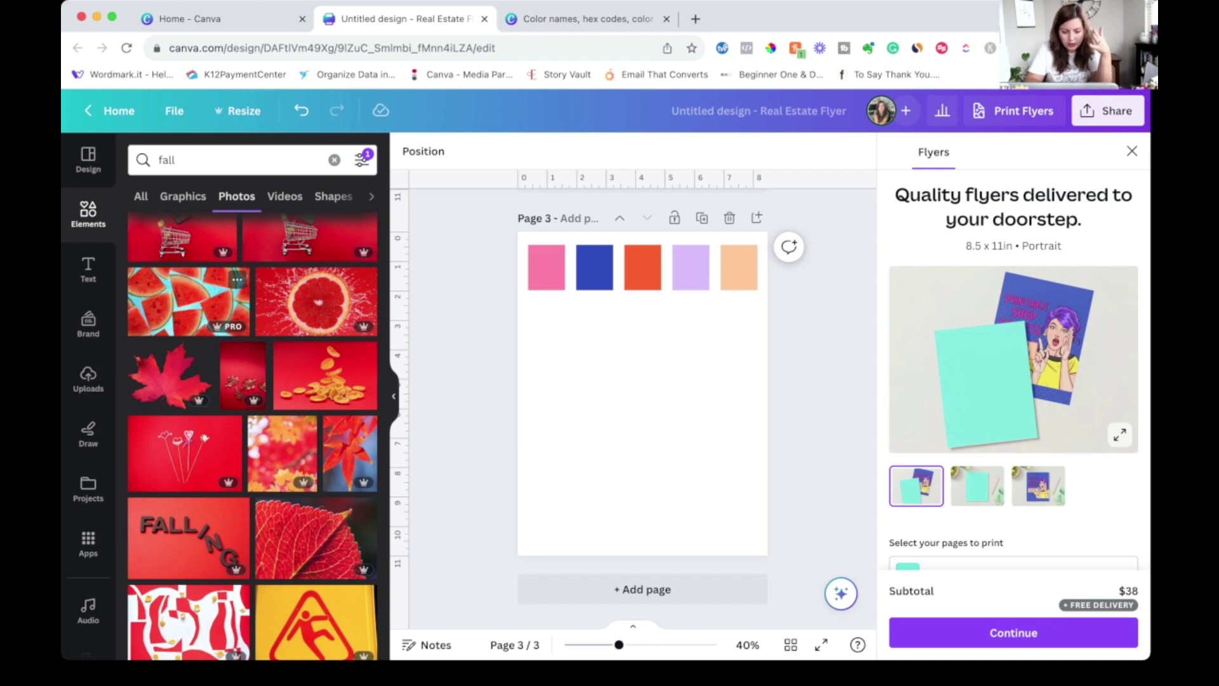
{"action": "scroll", "coordinate": [191, 298], "scroll_direction": "down", "scroll_amount": 6}
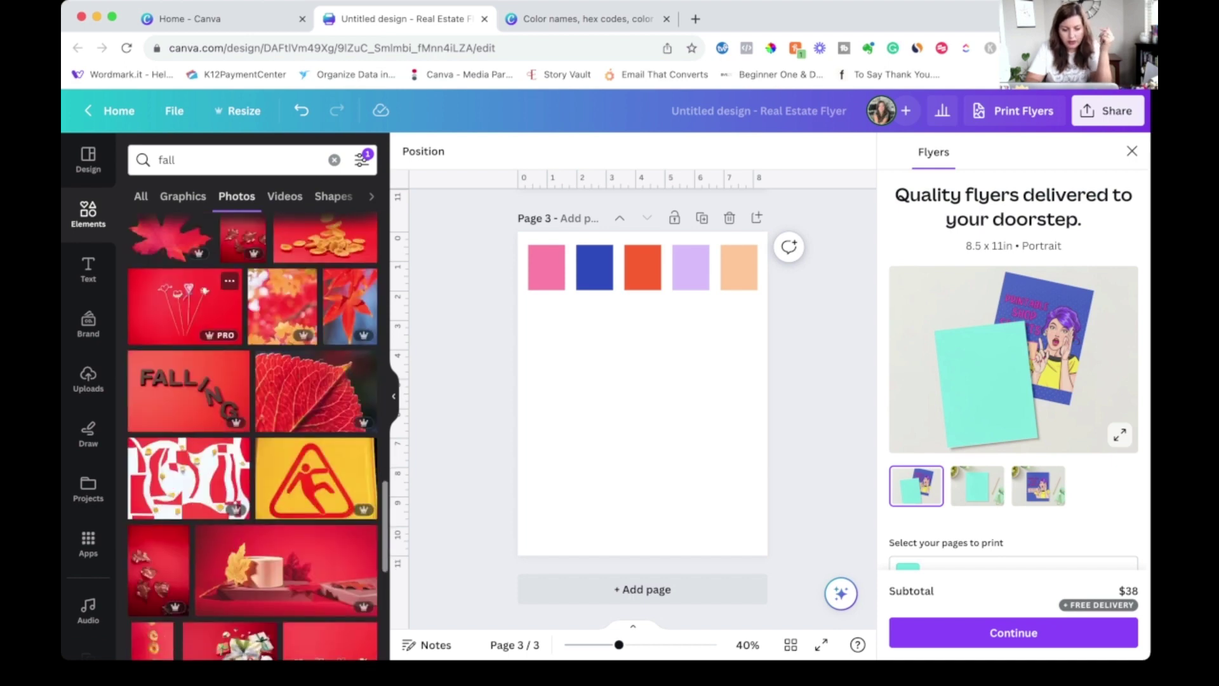
Search the photos for "flowers" and add the one with red, pink and white gerbera daisies to page 3
{"action": "double_click", "coordinate": [166, 160]}
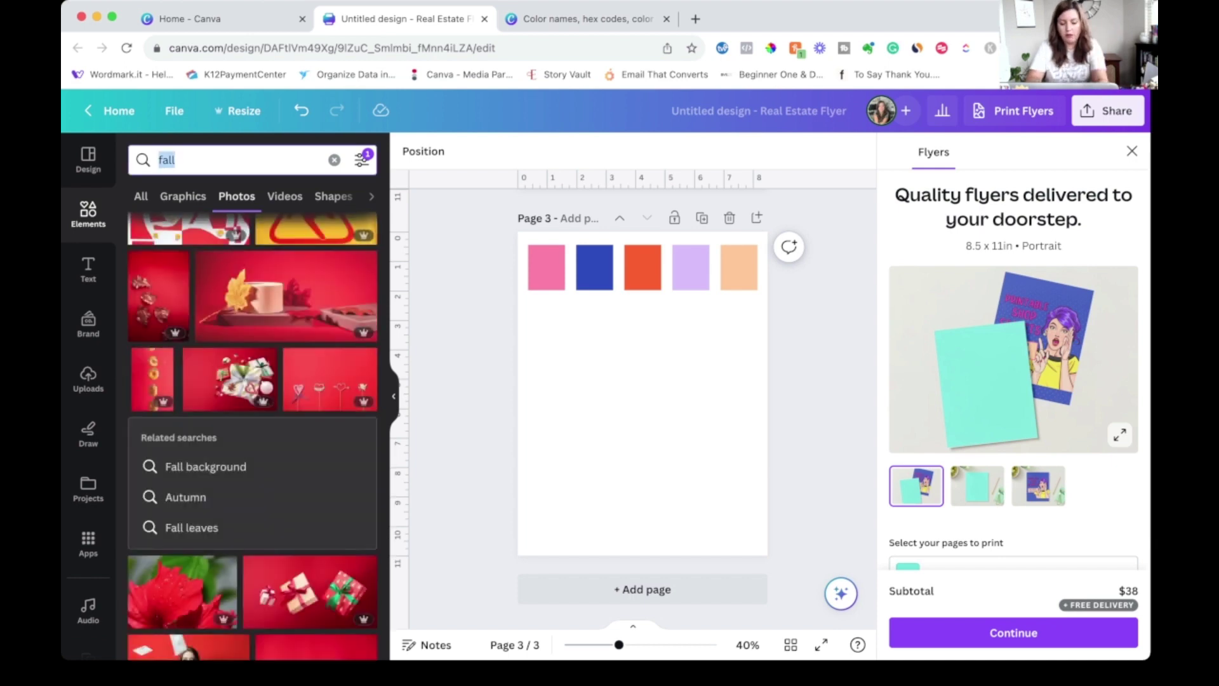
{"action": "type", "text": "flowers"}
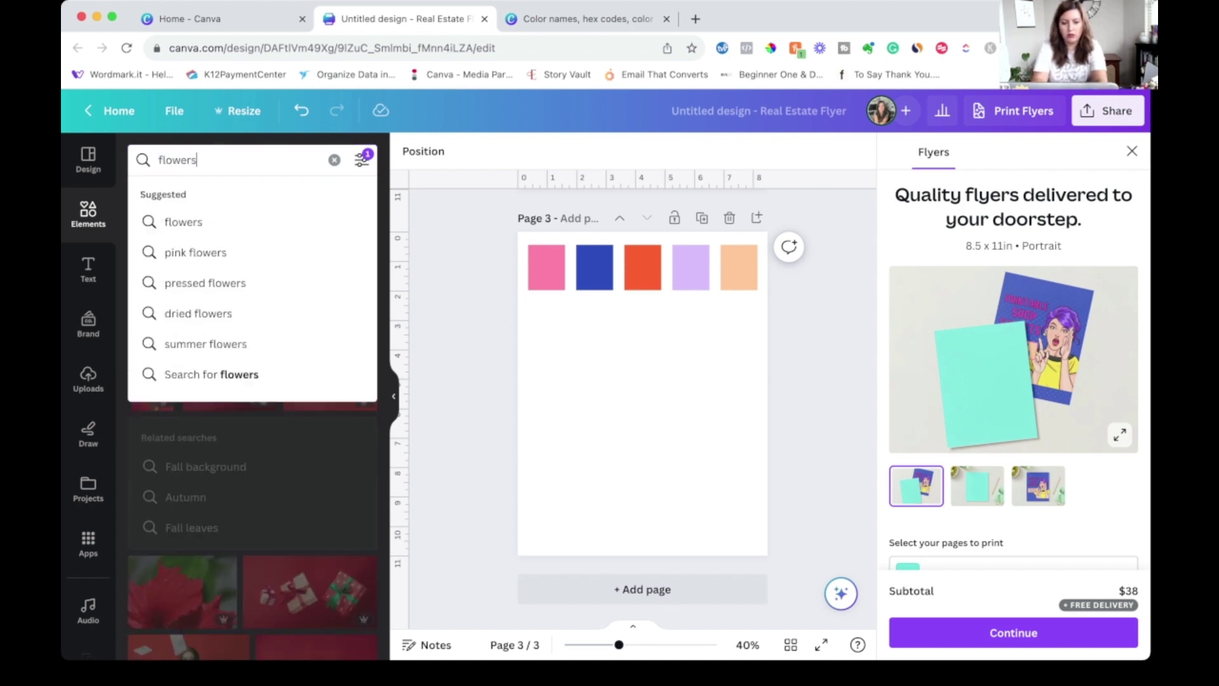
{"action": "key", "text": "Return"}
{"action": "scroll", "coordinate": [191, 365], "scroll_direction": "down", "scroll_amount": 6}
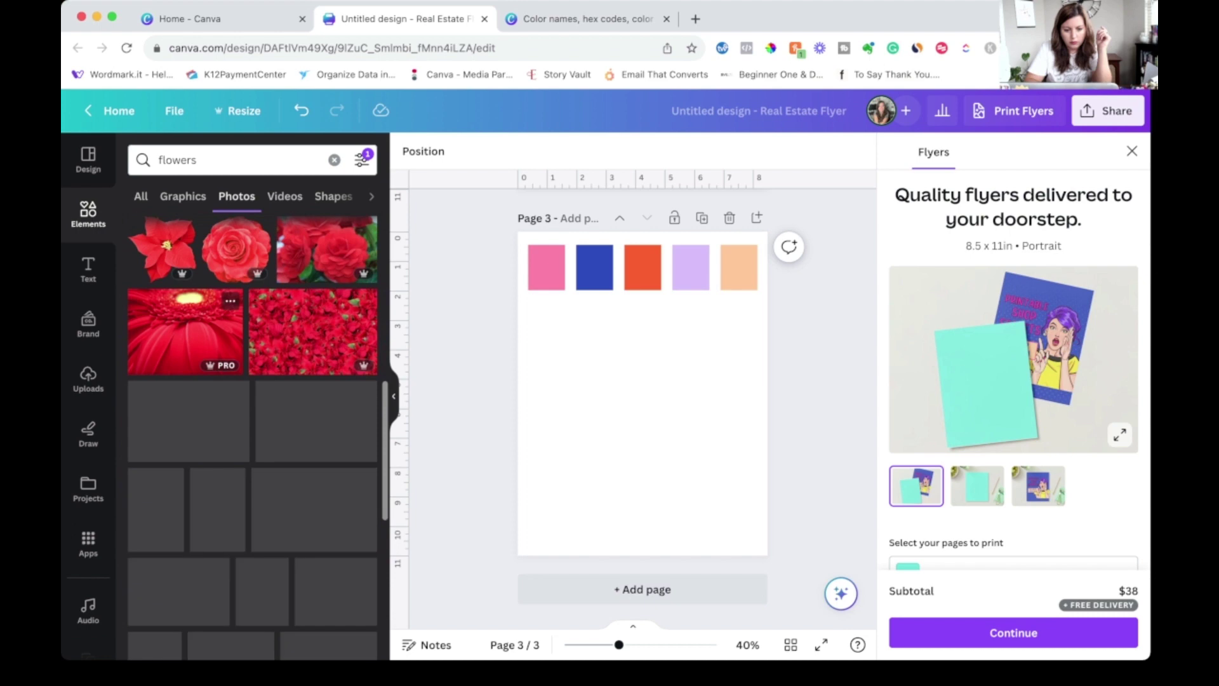
{"action": "scroll", "coordinate": [185, 332], "scroll_direction": "down", "scroll_amount": 4}
{"action": "left_click", "coordinate": [190, 426]}
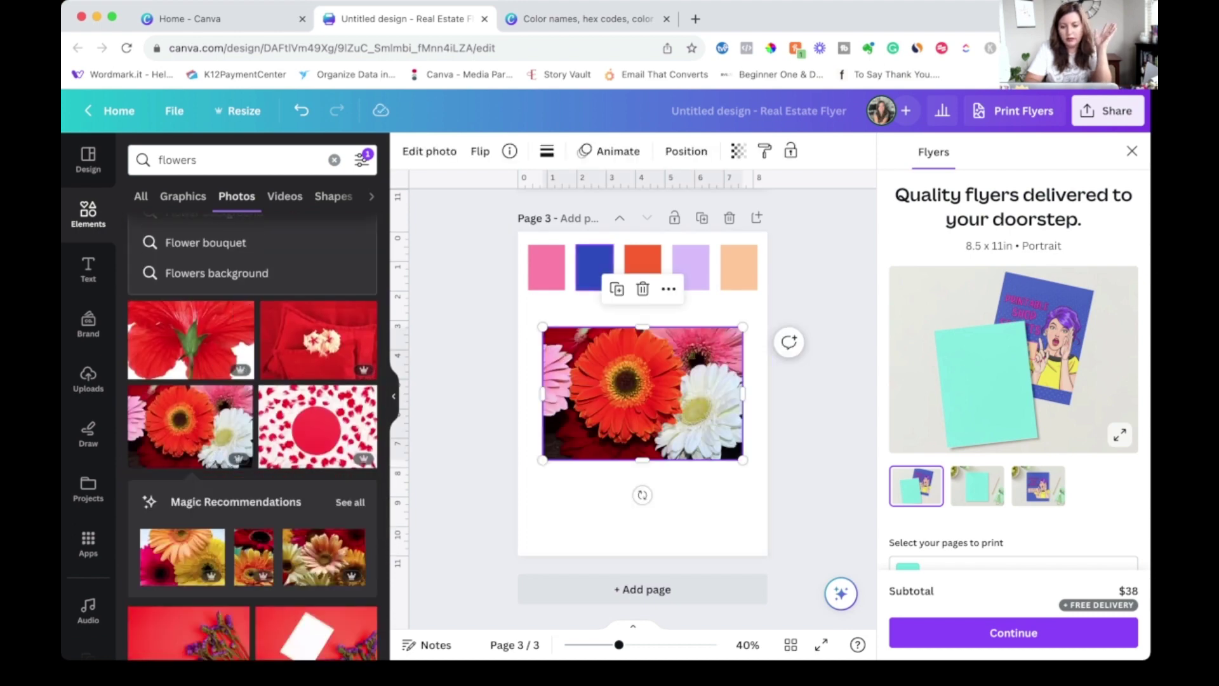
Examine the photo colors offered as fill options for the pink rectangle on page 3
{"action": "left_click", "coordinate": [556, 280]}
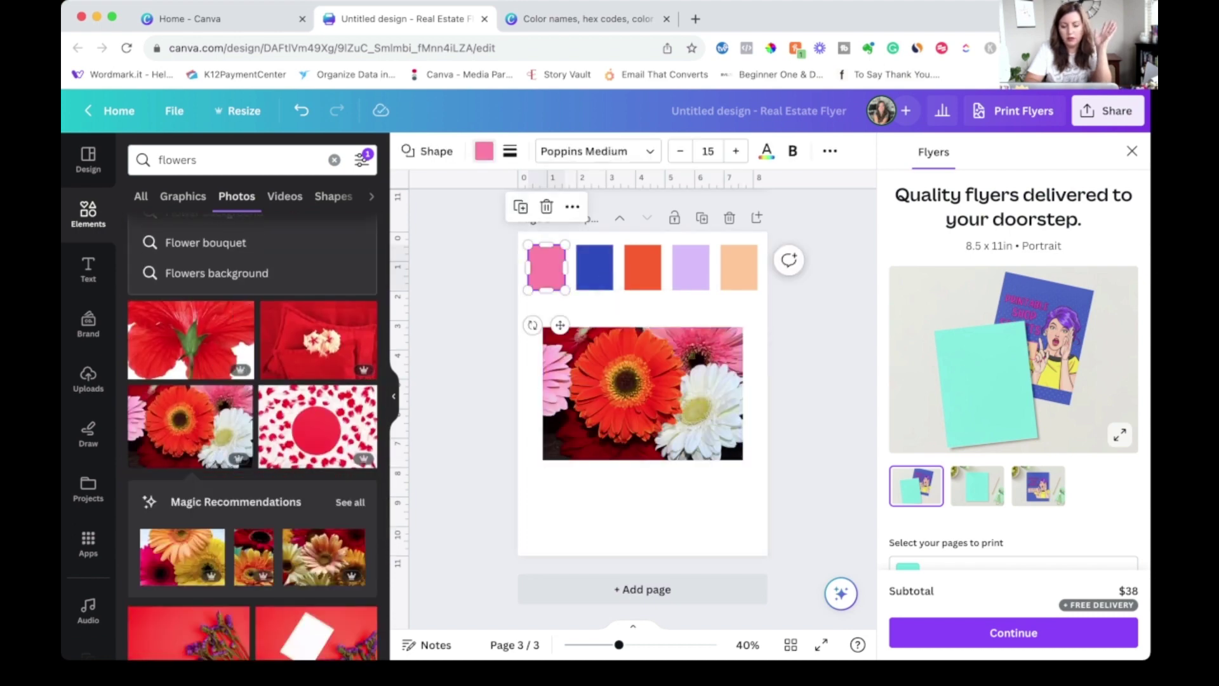
{"action": "left_click", "coordinate": [483, 150]}
{"action": "scroll", "coordinate": [254, 413], "scroll_direction": "down", "scroll_amount": 8}
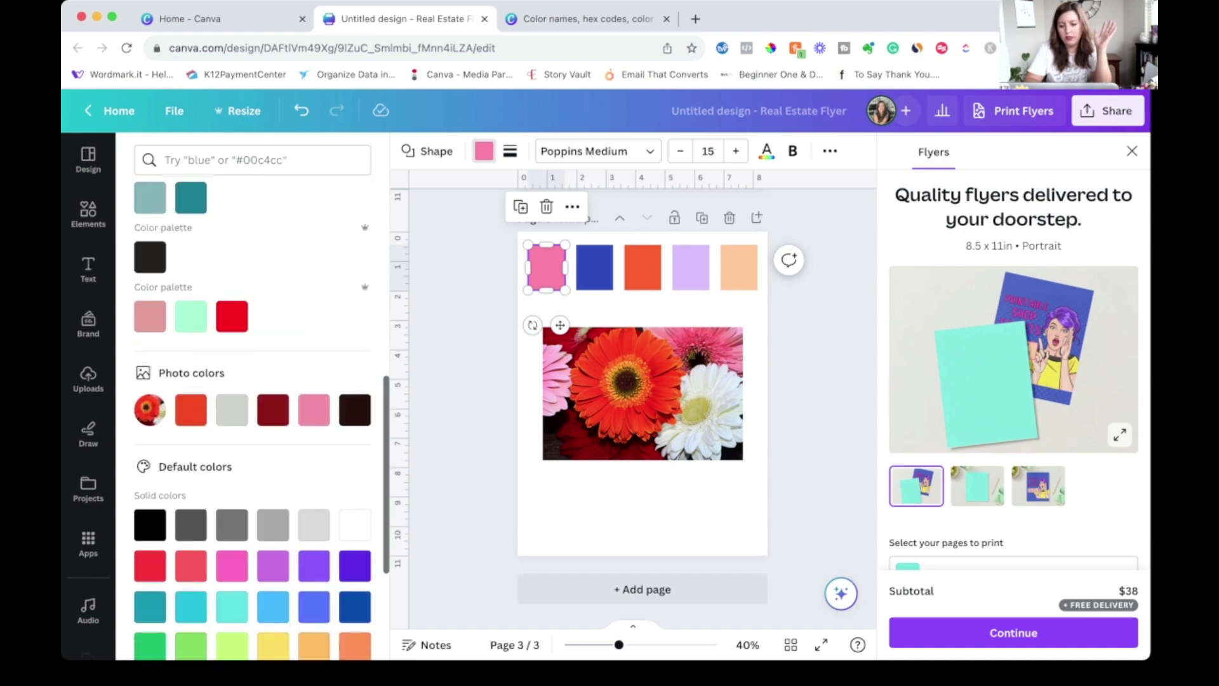
{"action": "scroll", "coordinate": [642, 400], "scroll_direction": "up", "scroll_amount": 10}
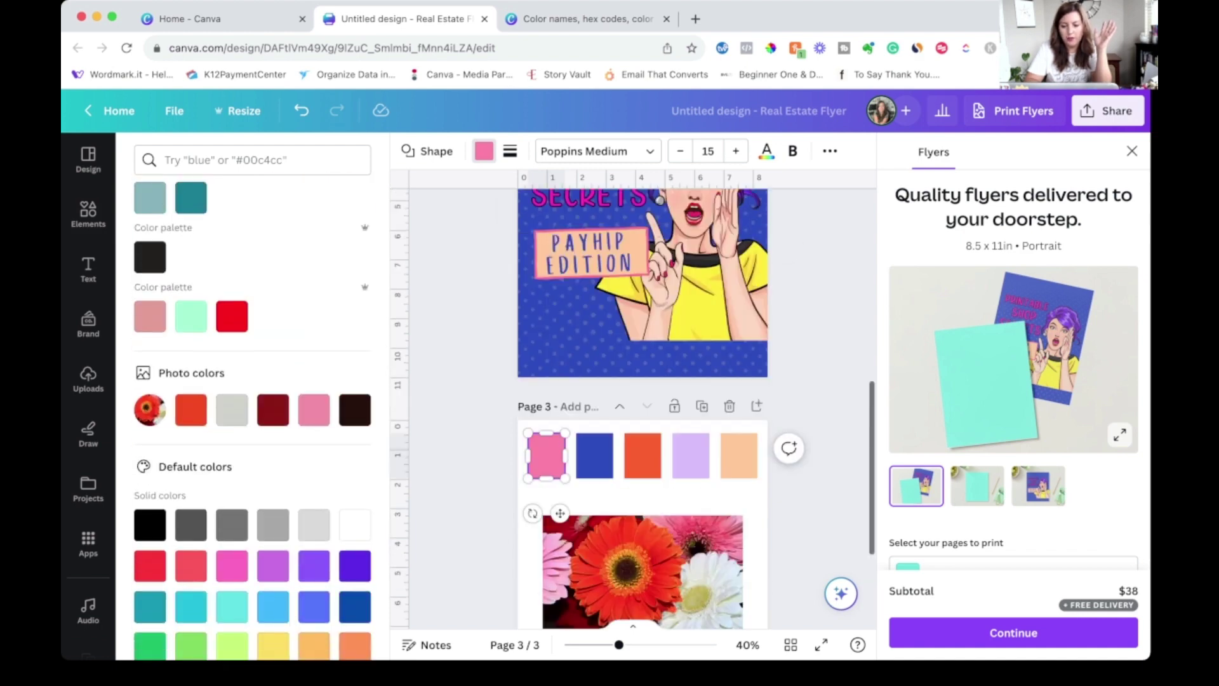
Search the elements for "flowers" without a color filter, limit the results to photos, and browse them
{"action": "left_click", "coordinate": [252, 160]}
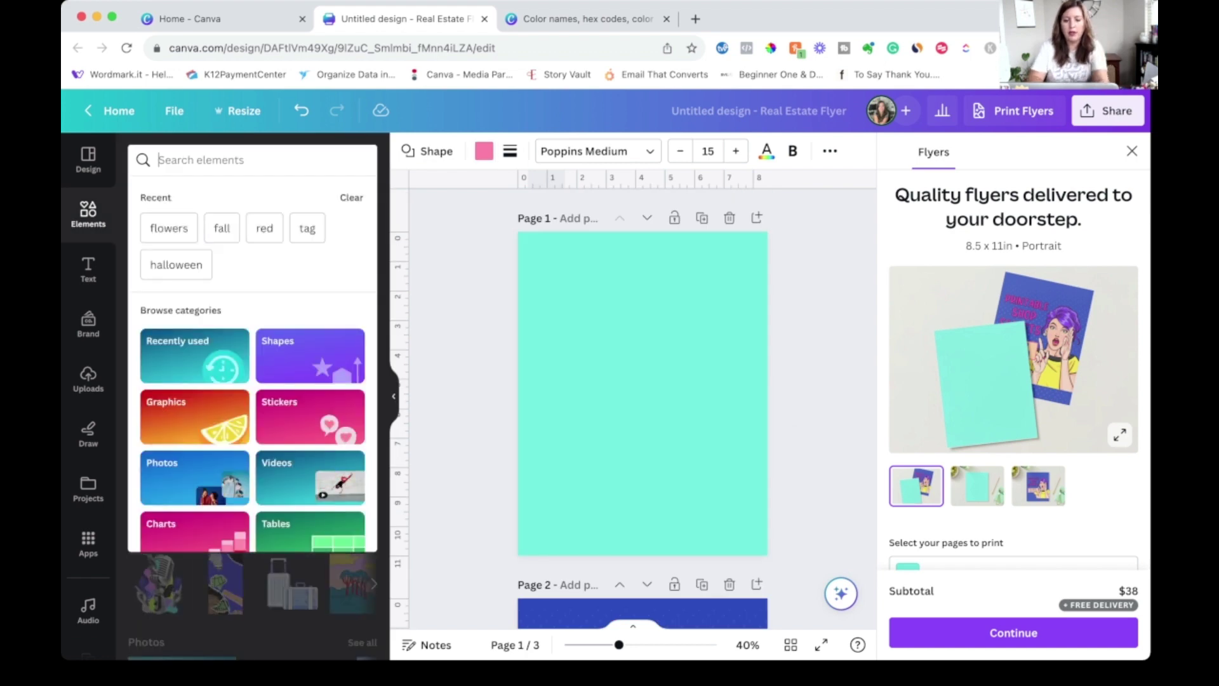
{"action": "left_click", "coordinate": [169, 228]}
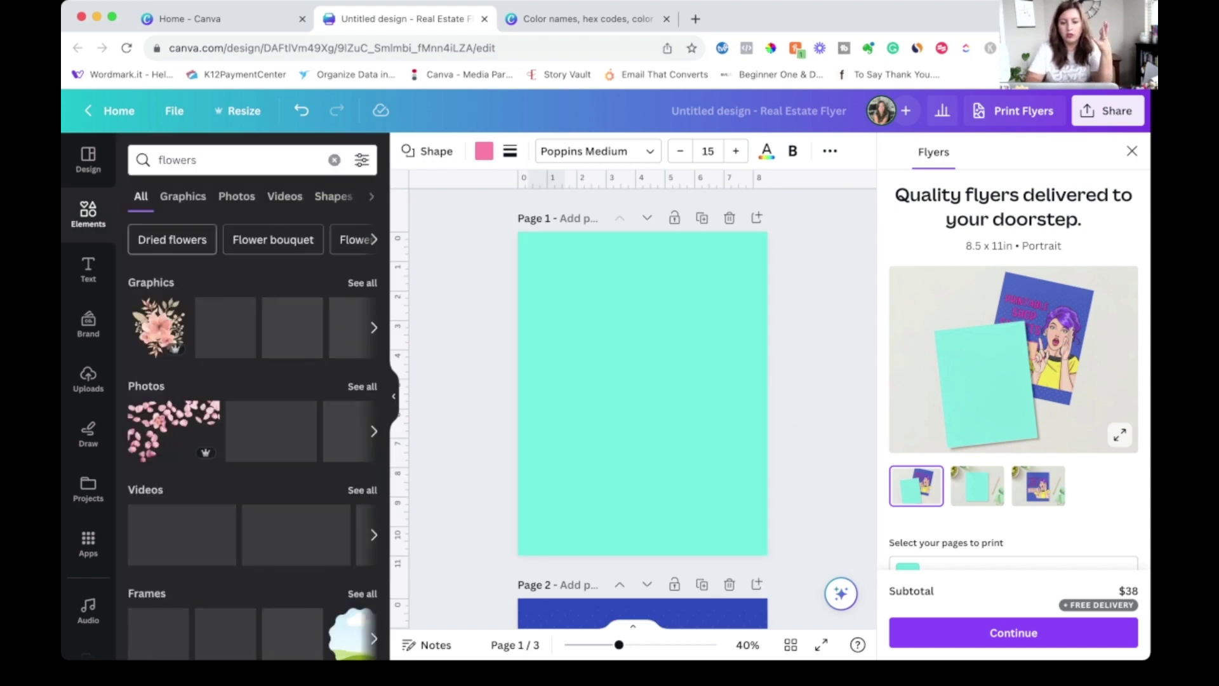
{"action": "left_click", "coordinate": [236, 196]}
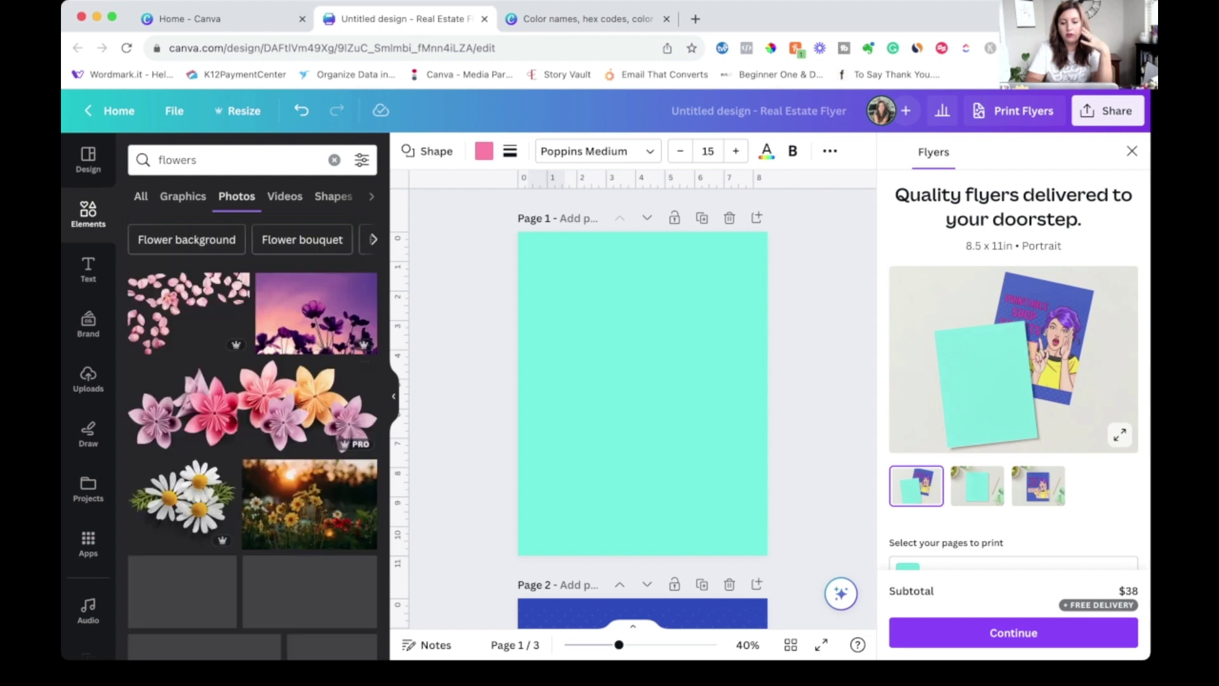
{"action": "scroll", "coordinate": [254, 438], "scroll_direction": "down", "scroll_amount": 3}
{"action": "scroll", "coordinate": [254, 420], "scroll_direction": "down", "scroll_amount": 10}
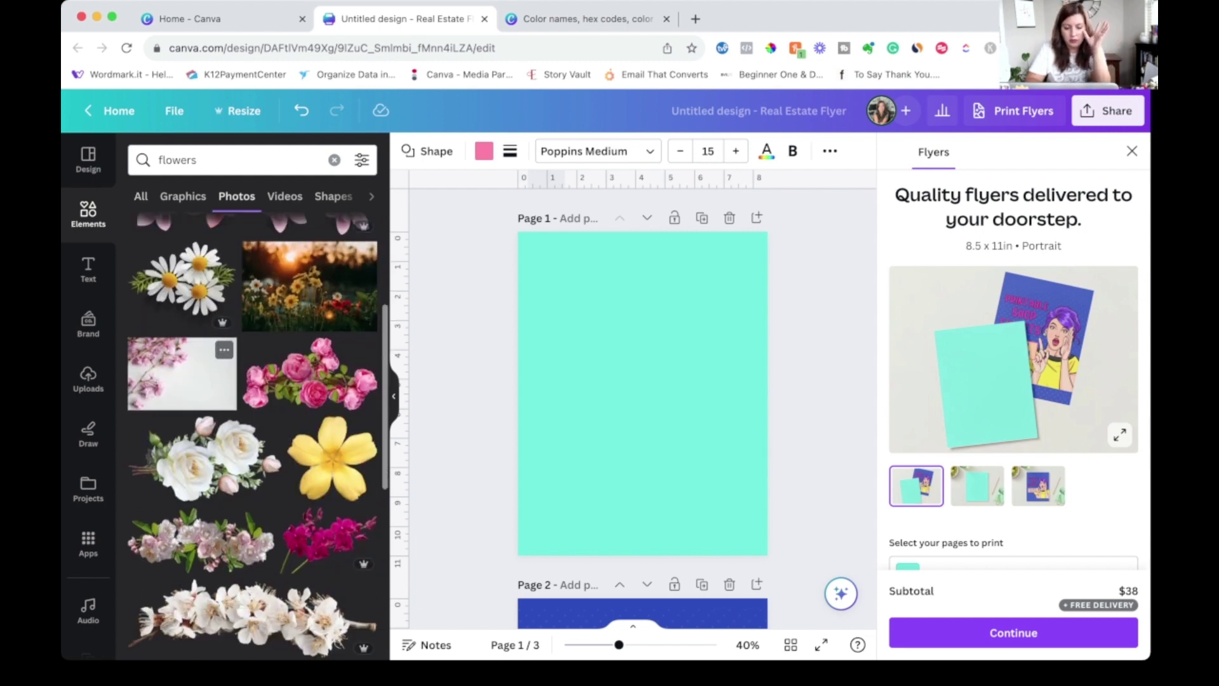
{"action": "scroll", "coordinate": [311, 422], "scroll_direction": "down", "scroll_amount": 4}
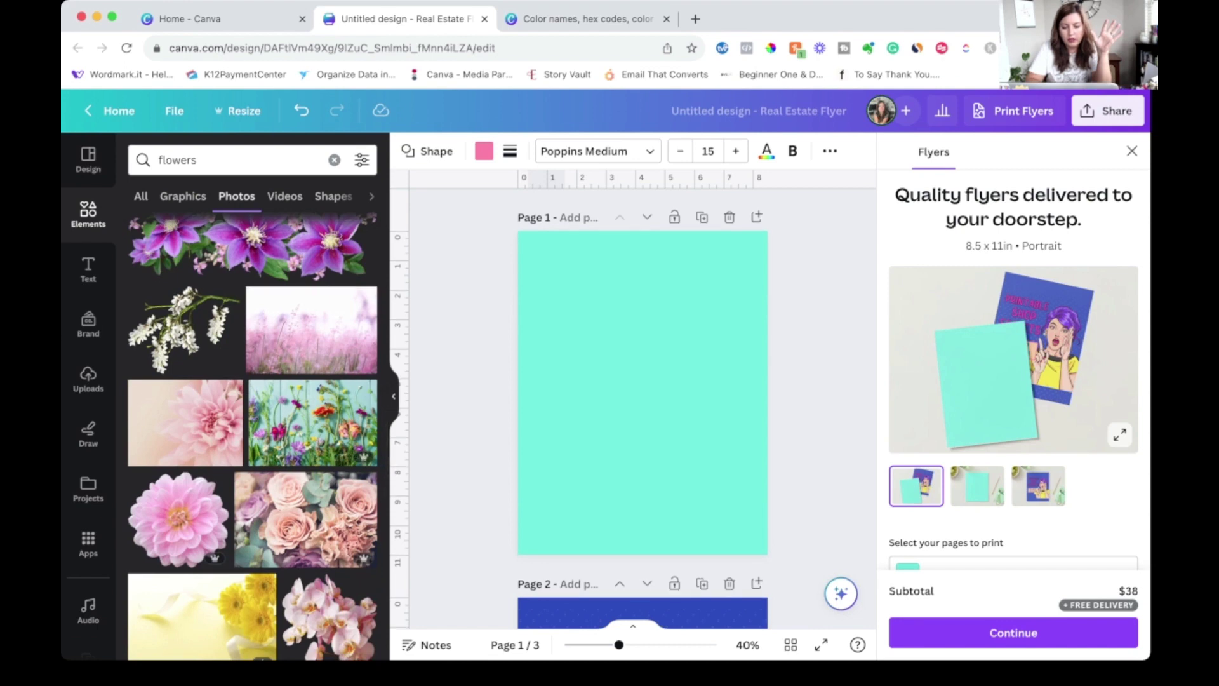
{"action": "scroll", "coordinate": [642, 406], "scroll_direction": "down", "scroll_amount": 10}
Add a fourth page and place the photo of colorful wildflowers against a teal background on it
{"action": "left_click", "coordinate": [642, 589]}
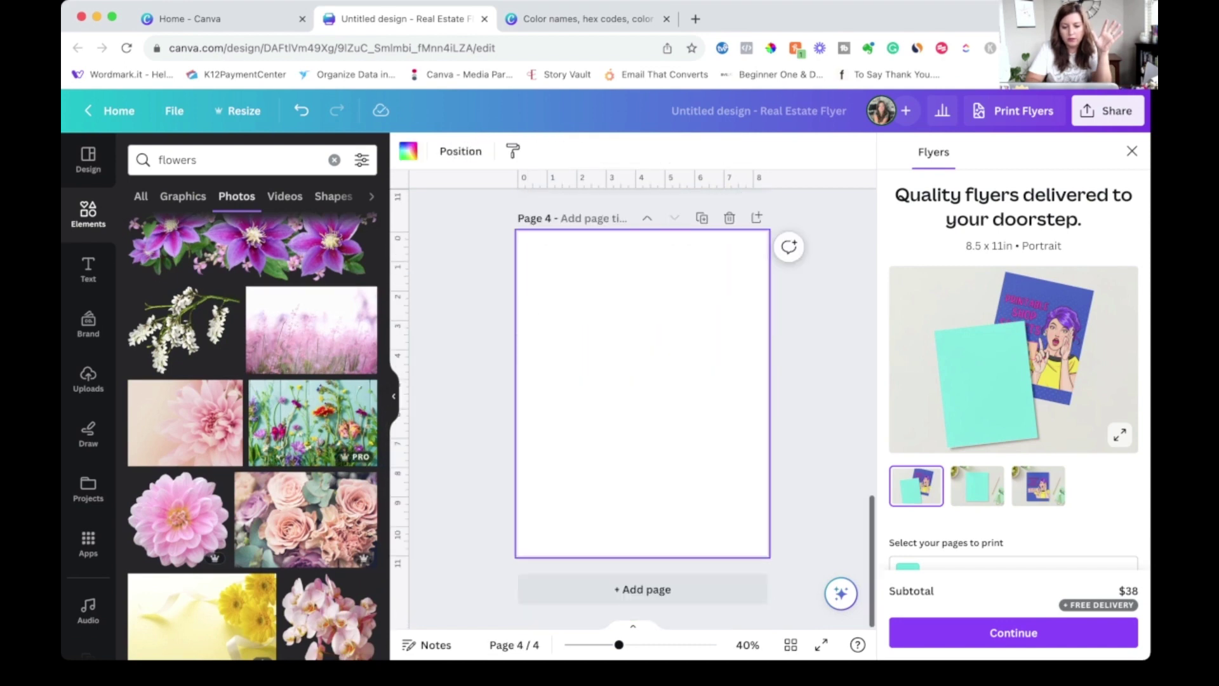
{"action": "left_click", "coordinate": [311, 423]}
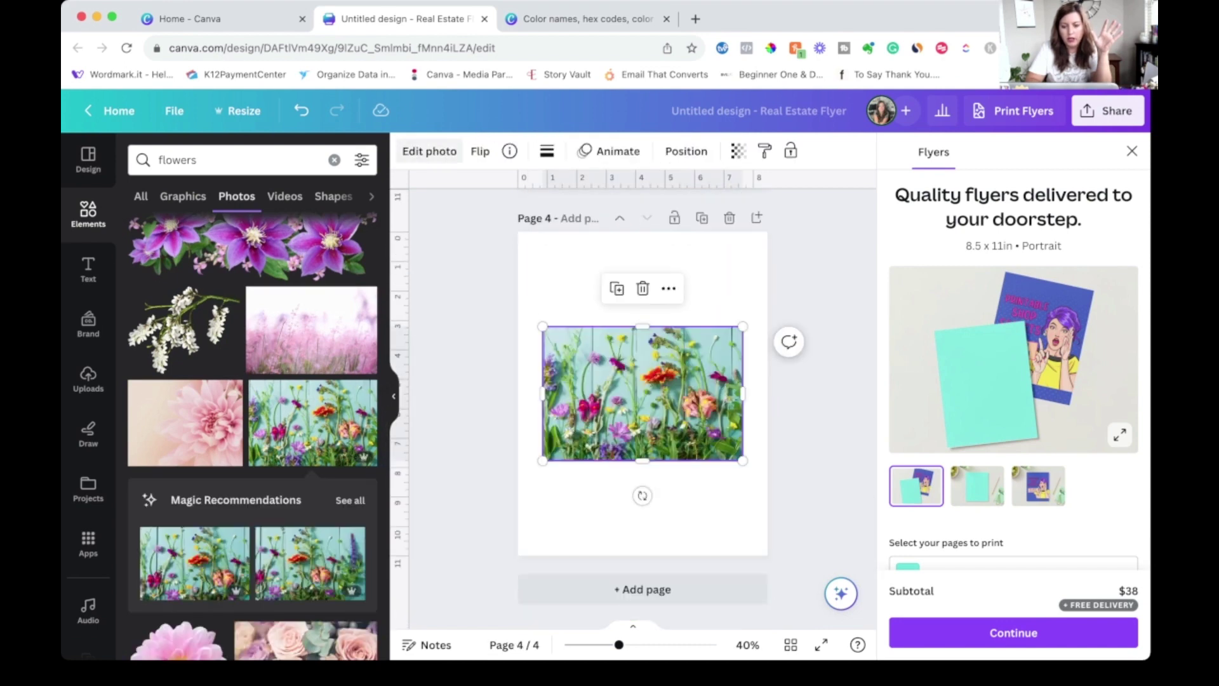
{"action": "left_click", "coordinate": [429, 151]}
{"action": "left_click", "coordinate": [429, 151]}
{"action": "left_click", "coordinate": [597, 273]}
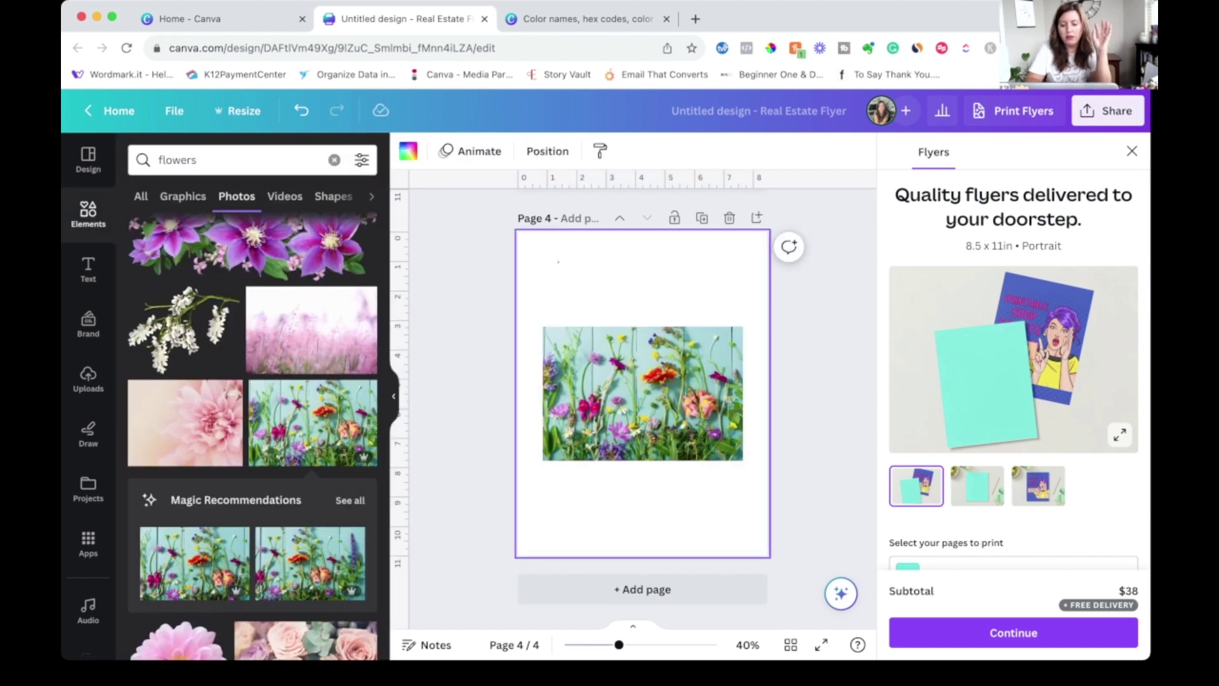
Copy the row of five color rectangles from page 3 and paste it onto page 4 above the wildflower photo
{"action": "scroll", "coordinate": [636, 406], "scroll_direction": "up", "scroll_amount": 4}
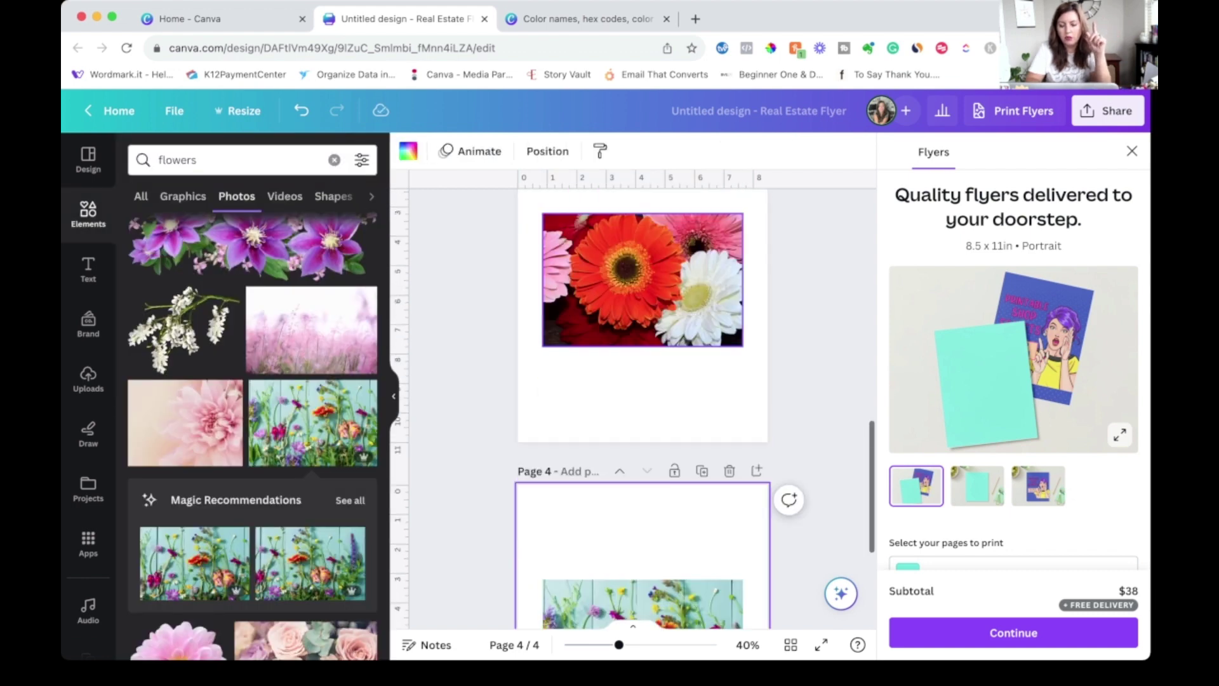
{"action": "scroll", "coordinate": [635, 407], "scroll_direction": "down", "scroll_amount": 4}
{"action": "scroll", "coordinate": [635, 407], "scroll_direction": "up", "scroll_amount": 5}
{"action": "left_click_drag", "start_coordinate": [484, 243], "coordinate": [757, 294]}
{"action": "key", "text": "ctrl+c"}
{"action": "scroll", "coordinate": [643, 407], "scroll_direction": "down", "scroll_amount": 4}
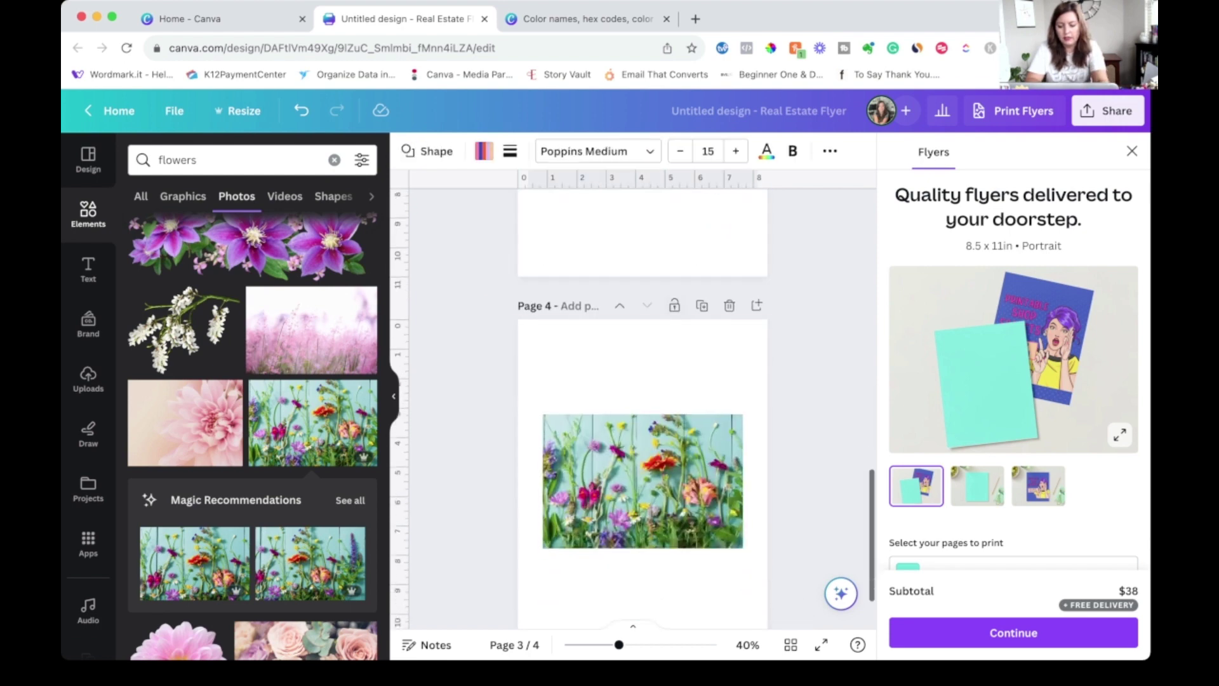
{"action": "key", "text": "ctrl+v"}
{"action": "key", "text": "Escape"}
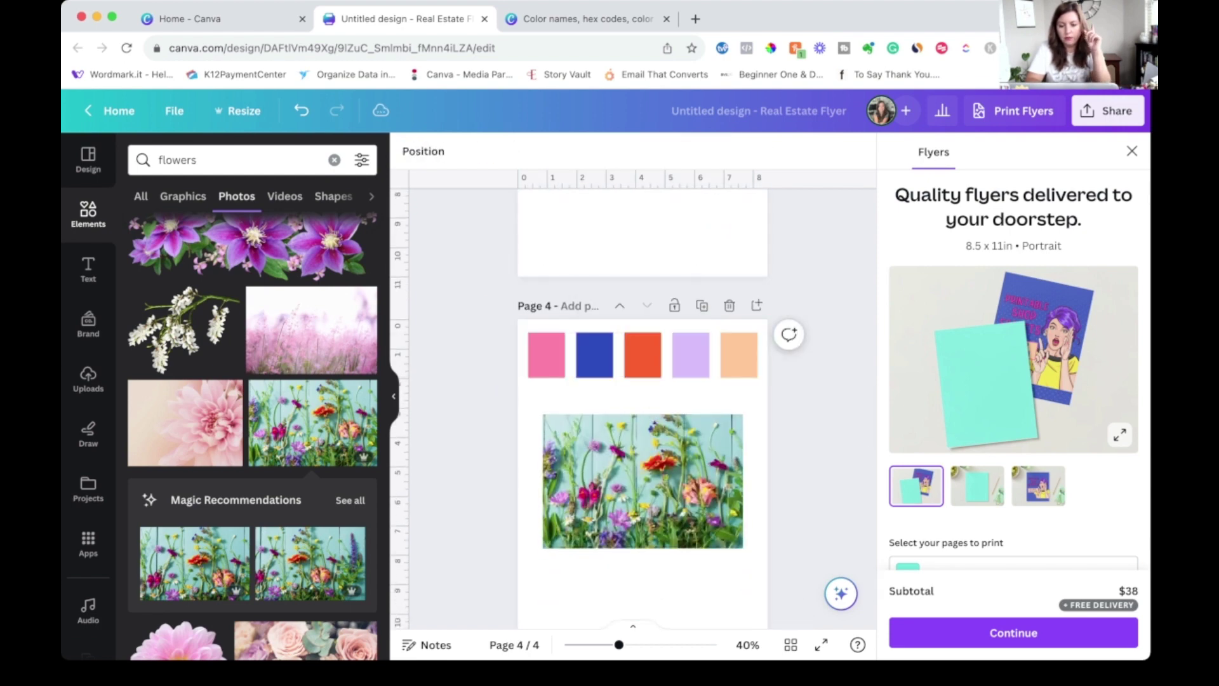
Recolor page 4's first rectangle pale teal and its second olive green, using the wildflower photo's extracted colors
{"action": "left_click", "coordinate": [546, 355]}
{"action": "left_click", "coordinate": [484, 152]}
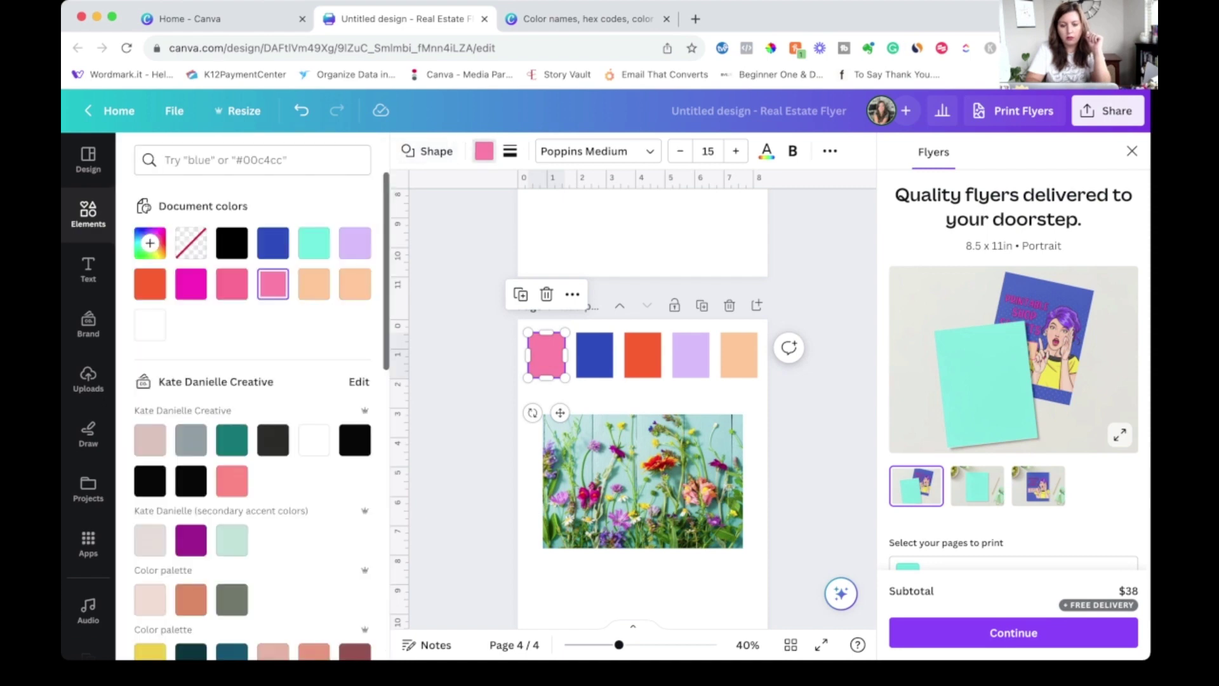
{"action": "scroll", "coordinate": [252, 406], "scroll_direction": "down", "scroll_amount": 6}
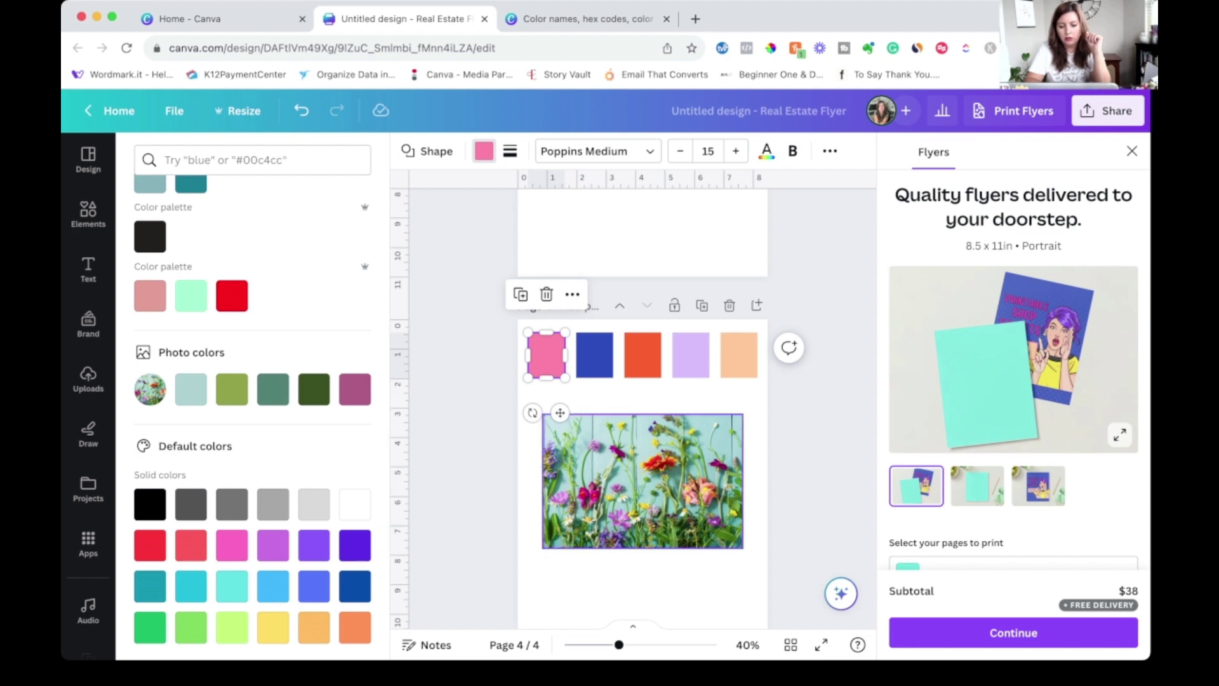
{"action": "left_click", "coordinate": [190, 389]}
{"action": "left_click", "coordinate": [595, 354]}
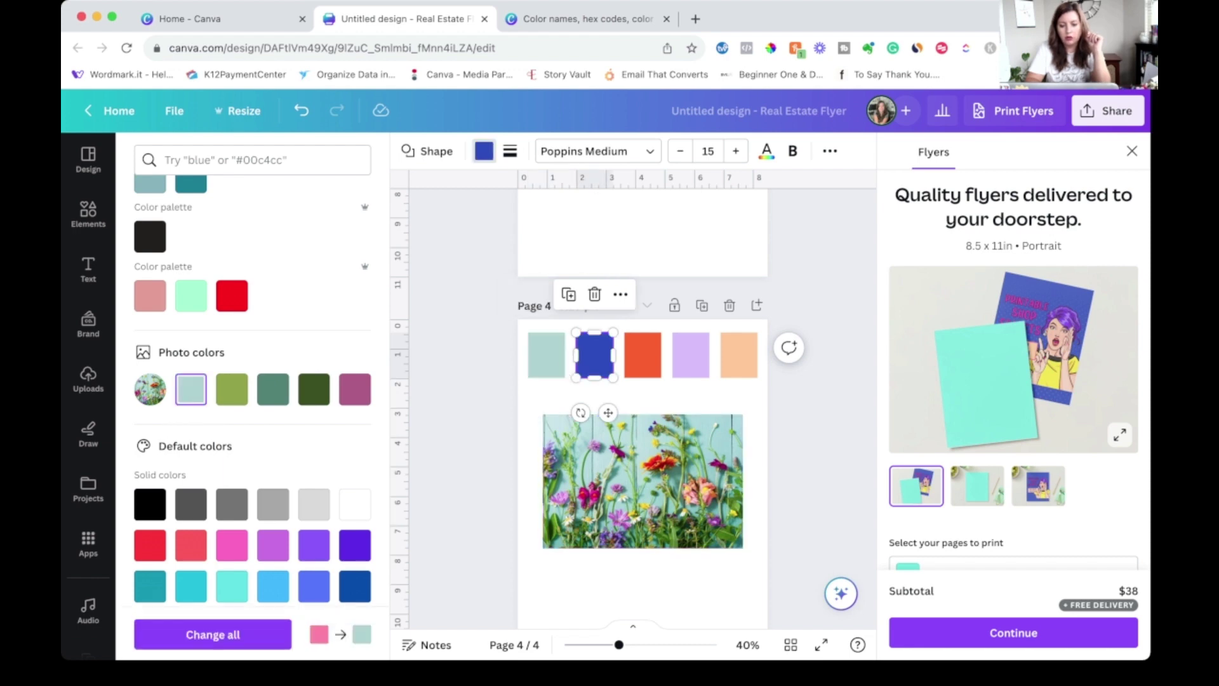
{"action": "left_click", "coordinate": [232, 389]}
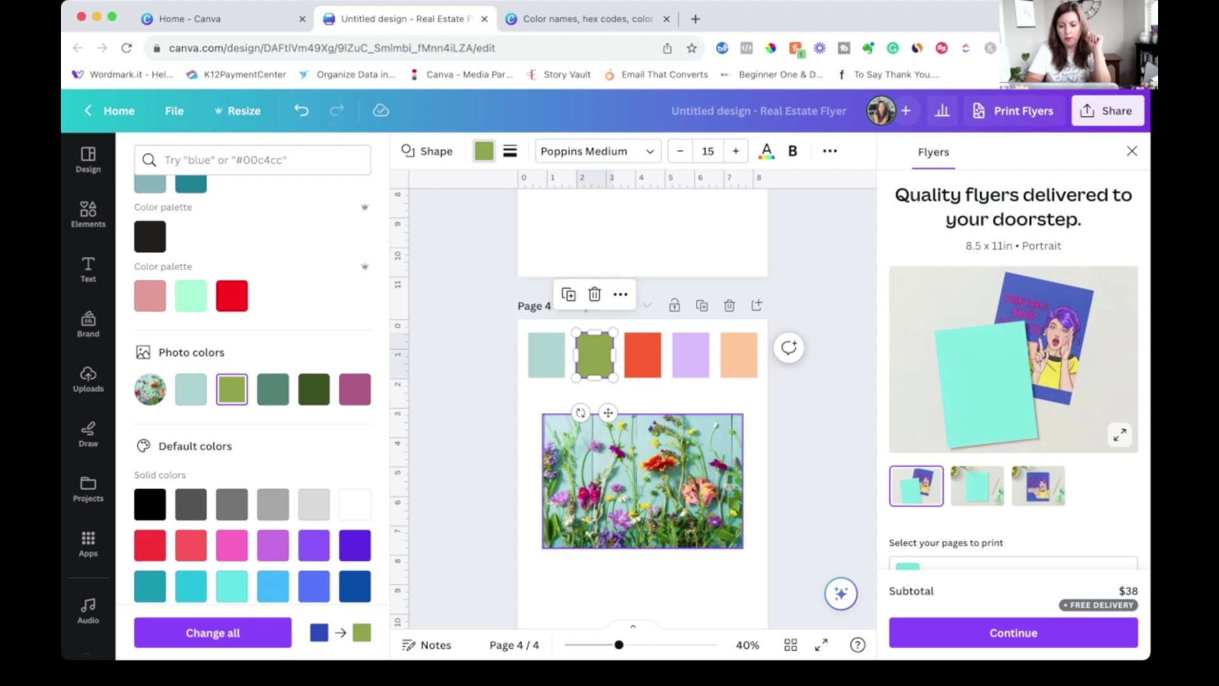
Recolor page 4's third rectangle magenta, #CA39AB, by sampling a flower in the photo with the color picker
{"action": "left_click", "coordinate": [642, 354]}
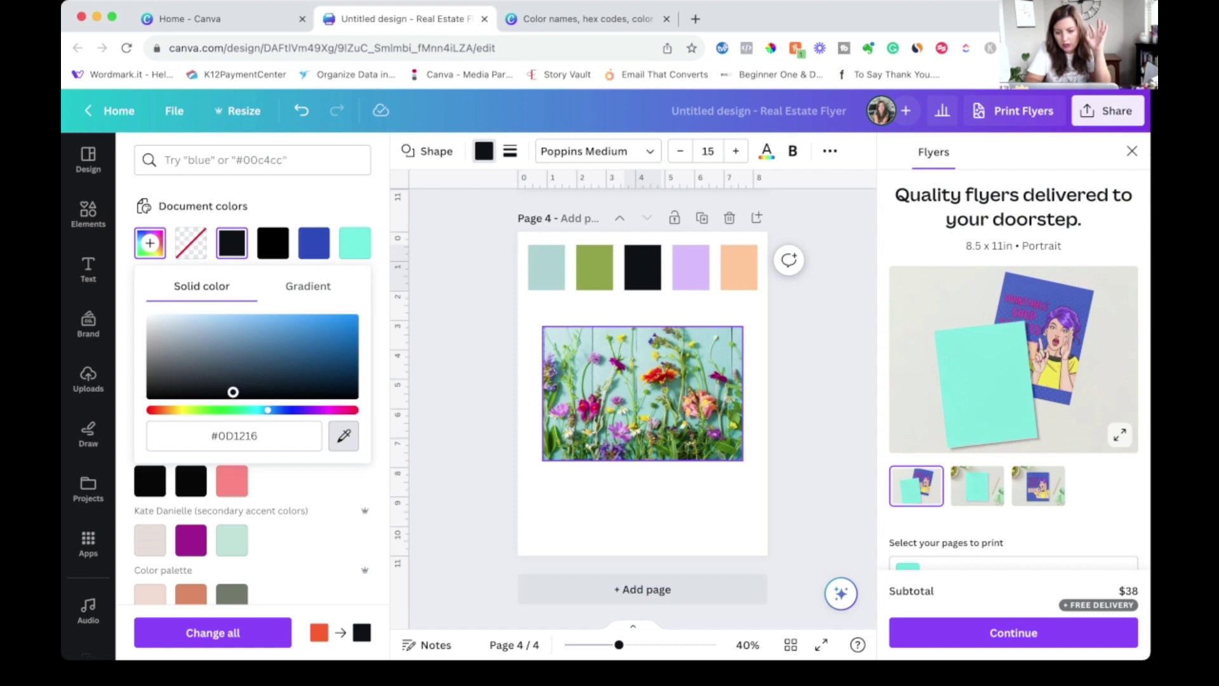
{"action": "left_click", "coordinate": [618, 363]}
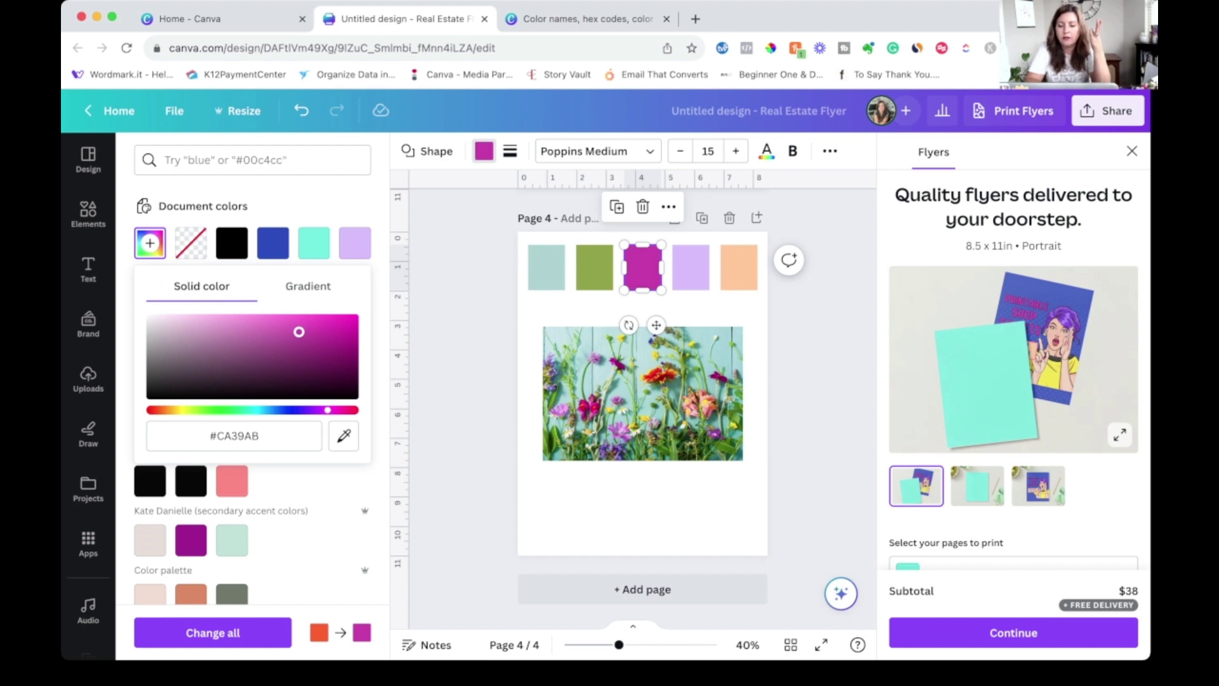
{"action": "key", "text": "Escape"}
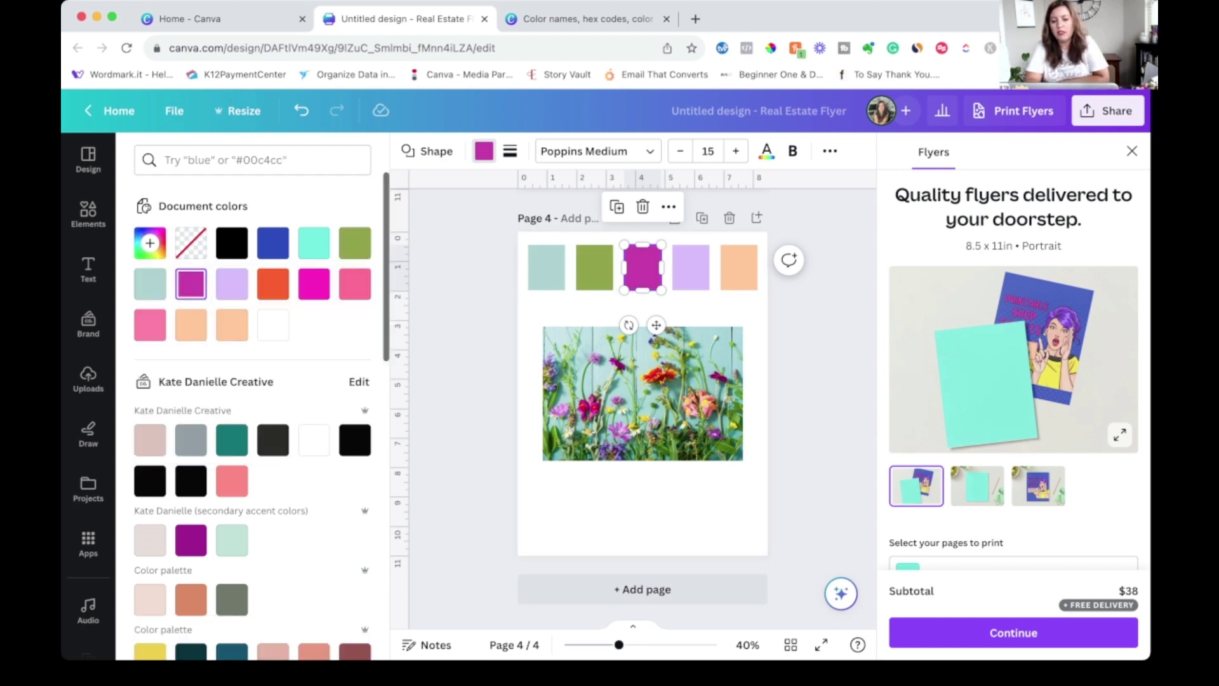
Copy the hex code #CA39AB of the magenta used in page 4's third rectangle
{"action": "scroll", "coordinate": [254, 413], "scroll_direction": "down", "scroll_amount": 5}
{"action": "scroll", "coordinate": [191, 508], "scroll_direction": "up", "scroll_amount": 5}
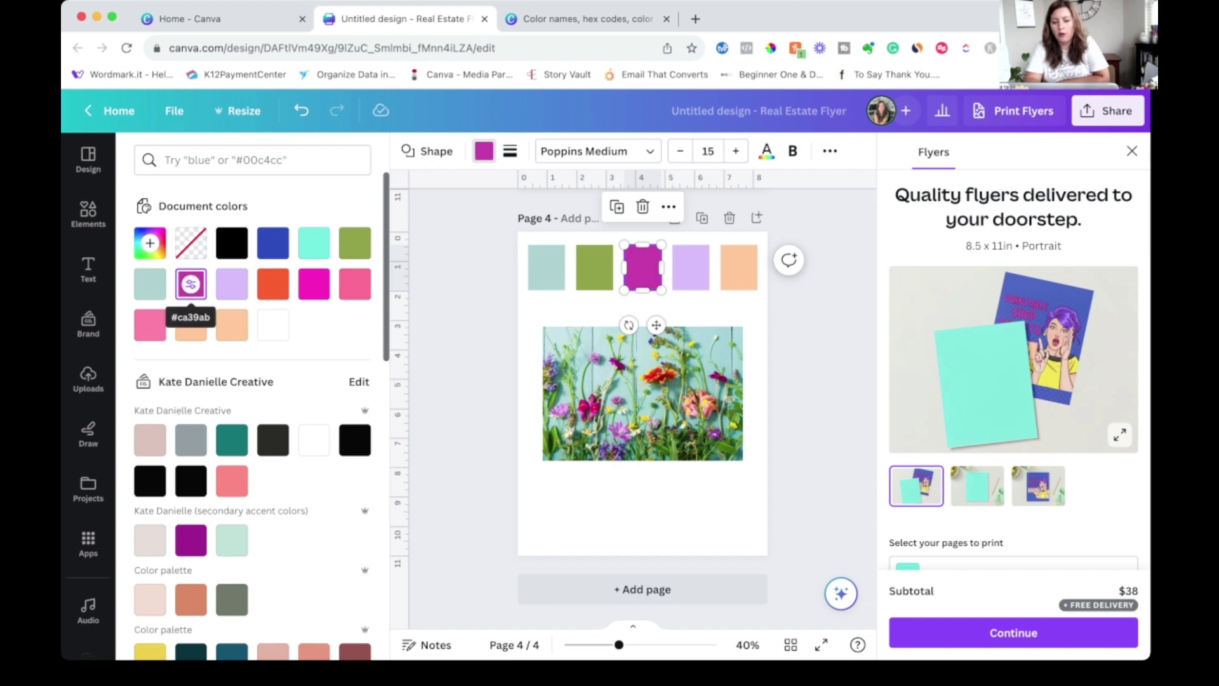
{"action": "left_click", "coordinate": [191, 284]}
{"action": "key", "text": "ctrl+c"}
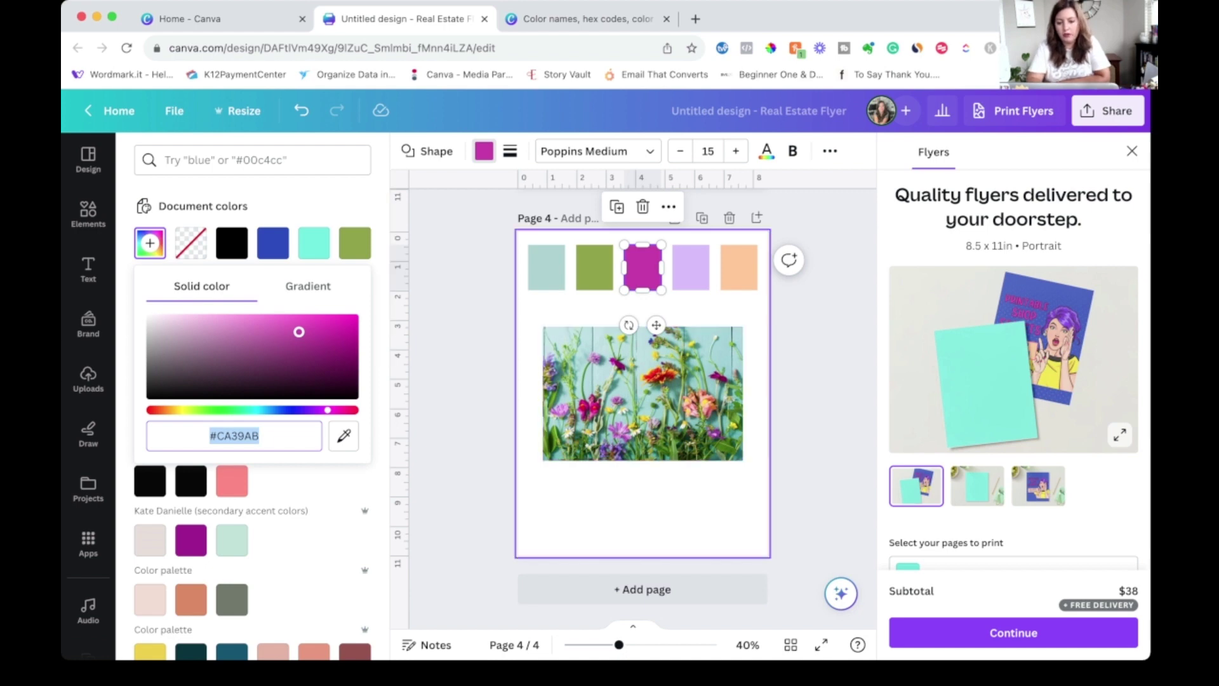
{"action": "left_click", "coordinate": [642, 508]}
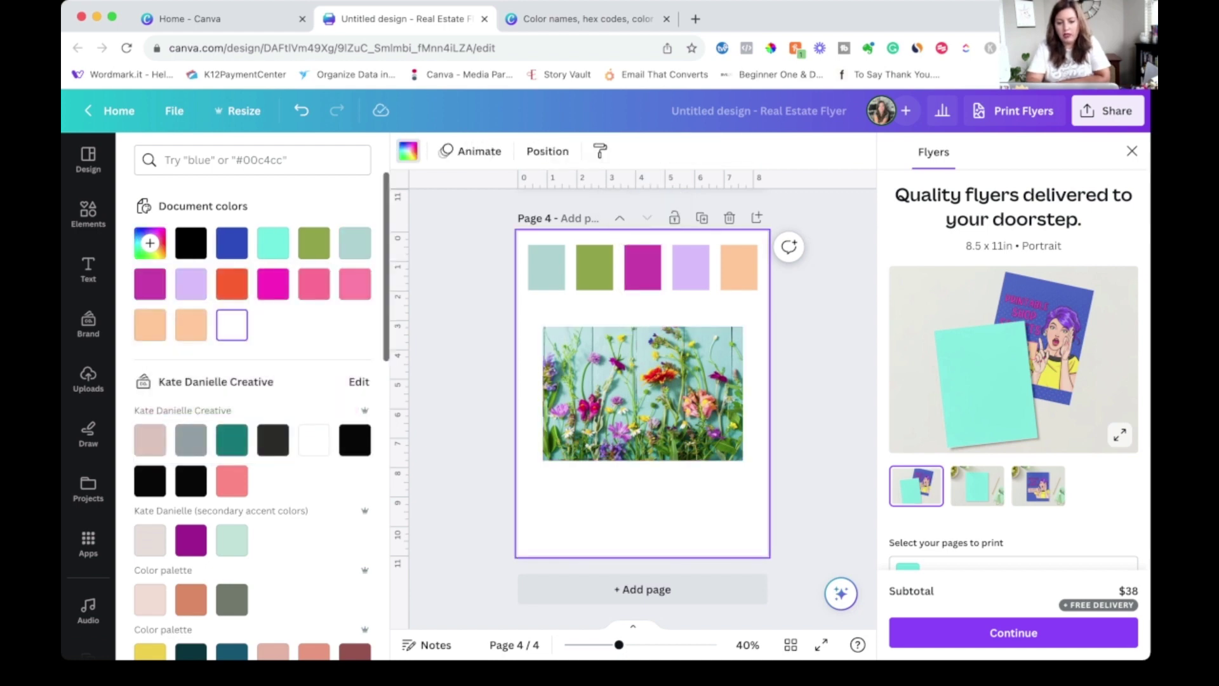
Add the copied magenta #CA39AB to the brand kit palette that holds only a near-black color, and save the brand kit changes
{"action": "left_click", "coordinate": [359, 382]}
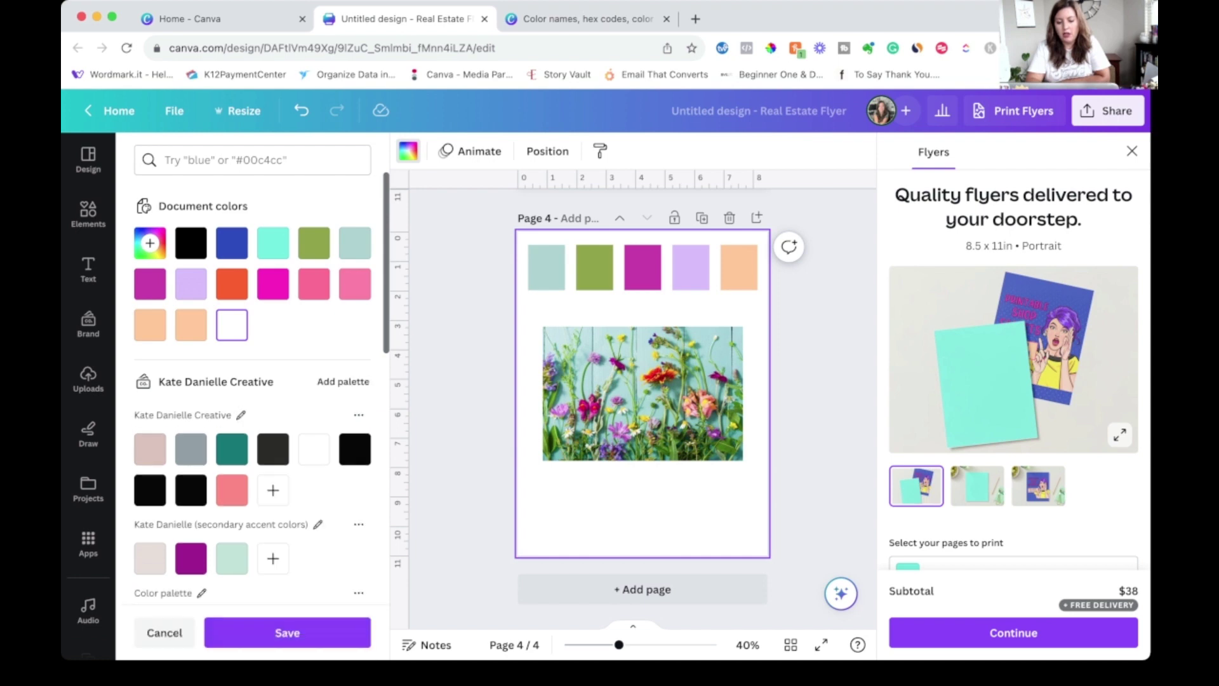
{"action": "scroll", "coordinate": [252, 394], "scroll_direction": "down", "scroll_amount": 3}
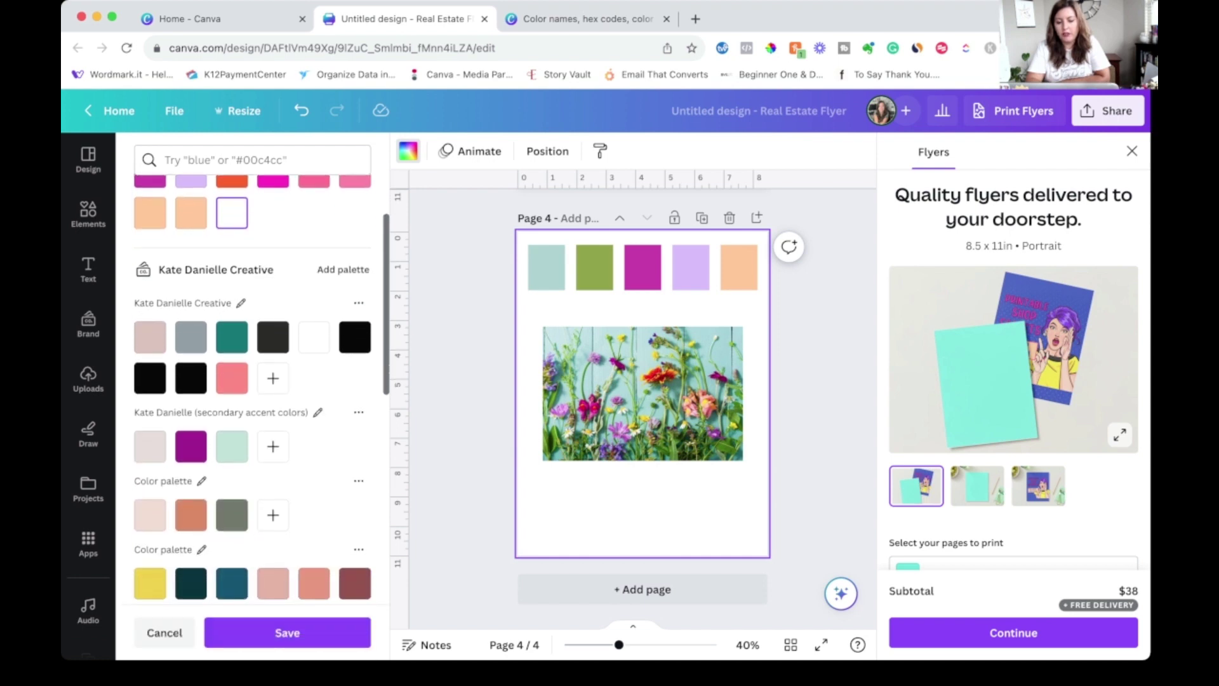
{"action": "mouse_move", "coordinate": [150, 378]}
{"action": "mouse_move", "coordinate": [150, 337]}
{"action": "scroll", "coordinate": [190, 356], "scroll_direction": "down", "scroll_amount": 2}
{"action": "scroll", "coordinate": [254, 387], "scroll_direction": "down", "scroll_amount": 6}
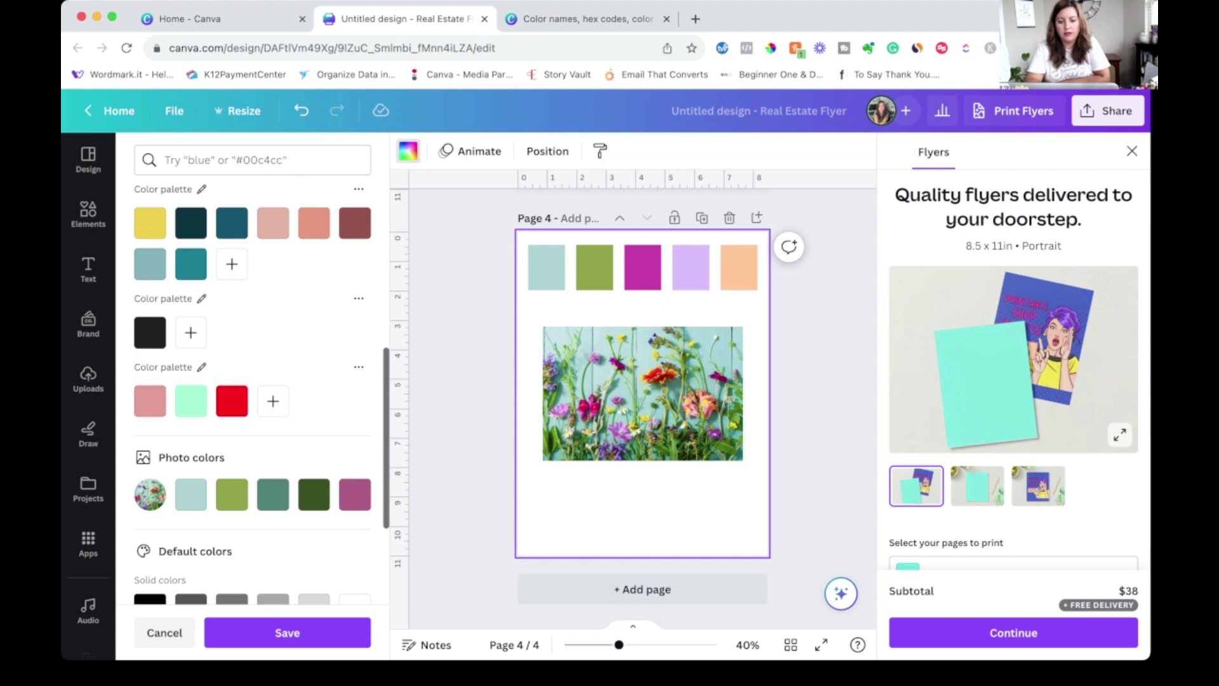
{"action": "scroll", "coordinate": [254, 355], "scroll_direction": "up", "scroll_amount": 6}
{"action": "scroll", "coordinate": [314, 324], "scroll_direction": "up", "scroll_amount": 1}
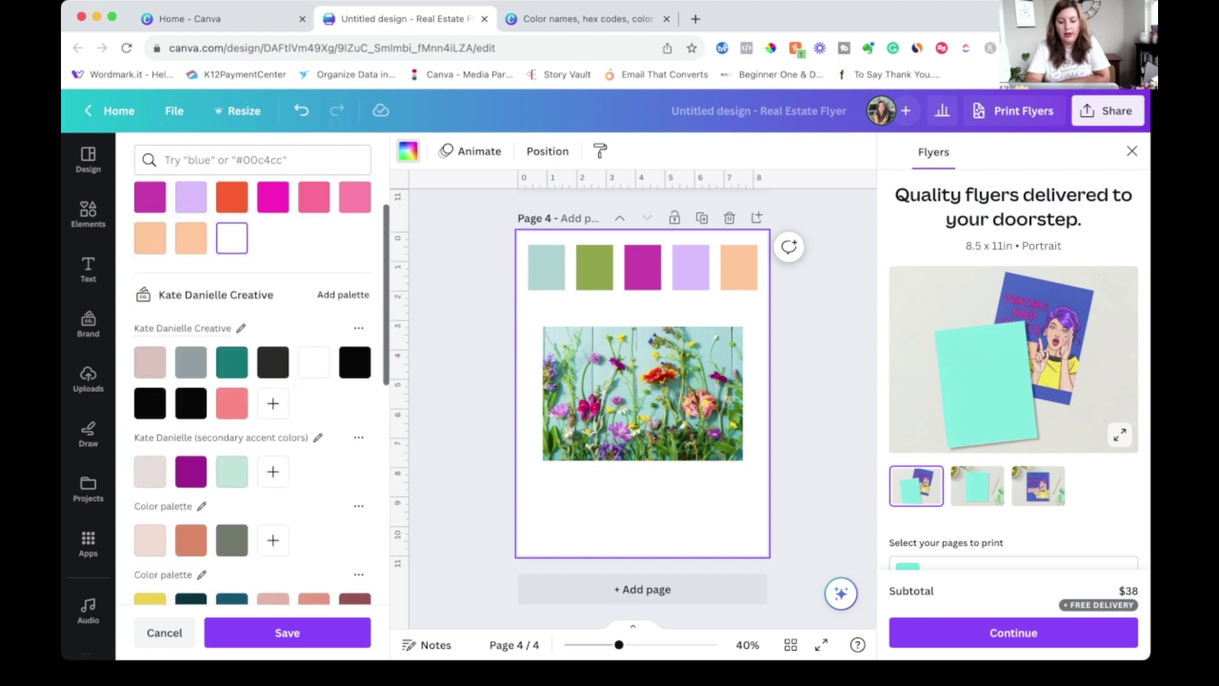
{"action": "scroll", "coordinate": [273, 356], "scroll_direction": "down", "scroll_amount": 7}
{"action": "left_click", "coordinate": [190, 355]}
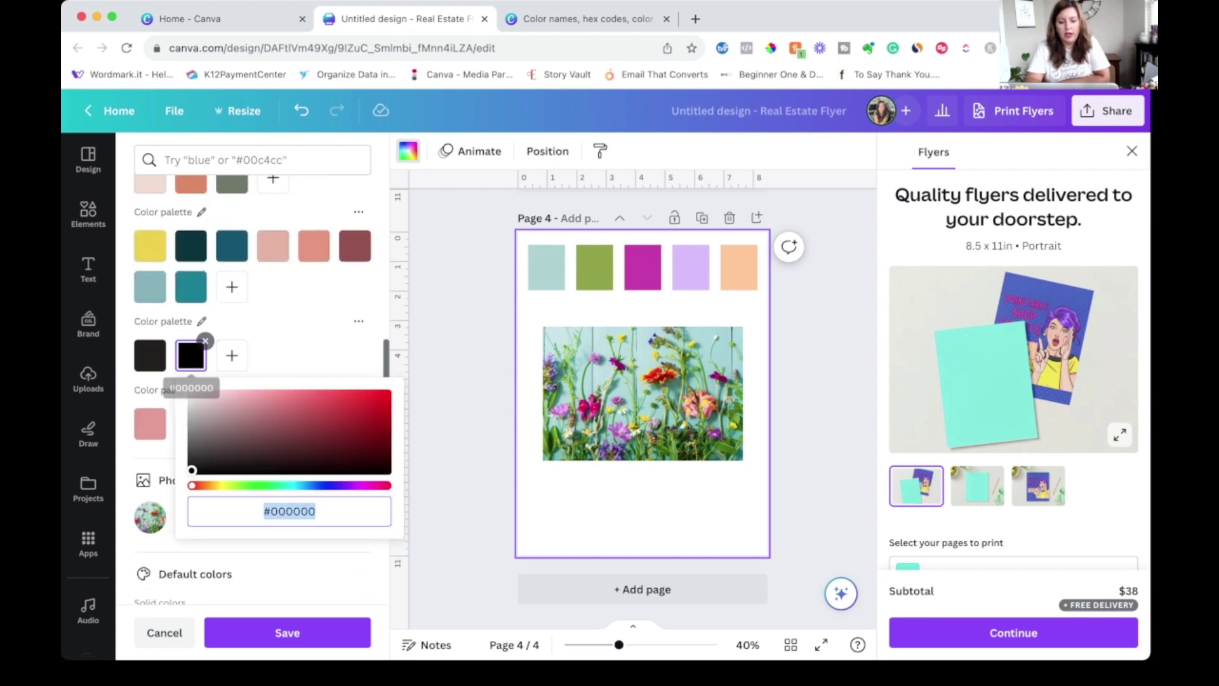
{"action": "key", "text": "ctrl+v"}
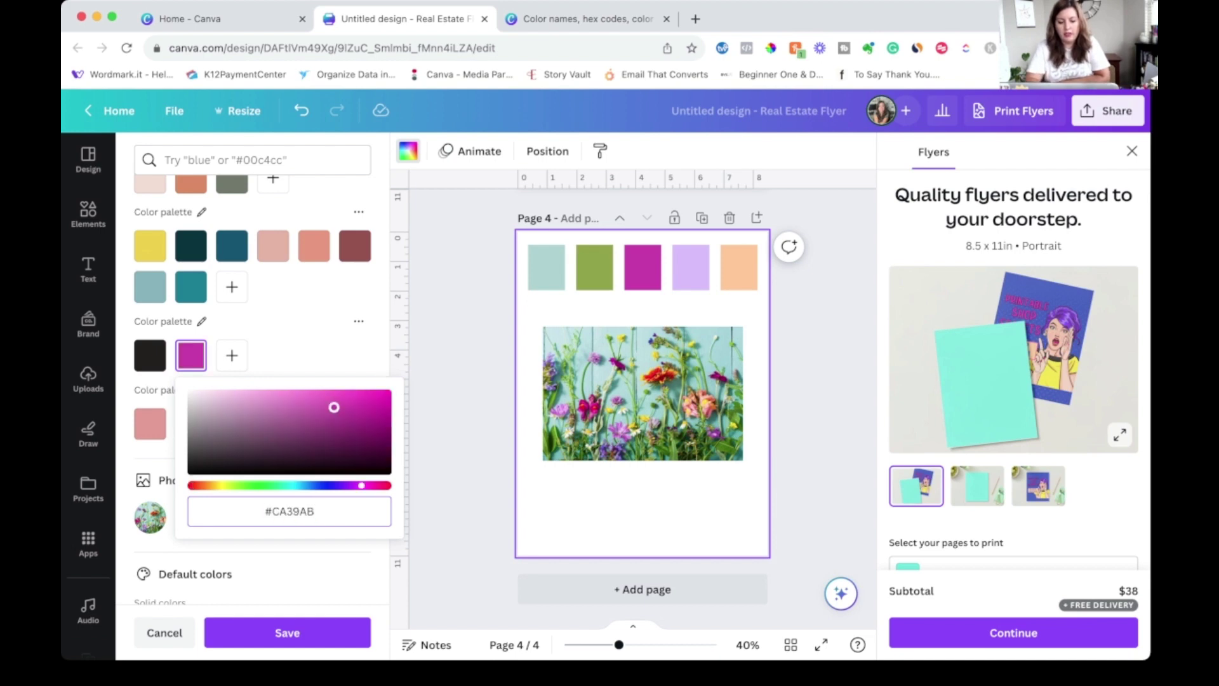
{"action": "left_click", "coordinate": [287, 633]}
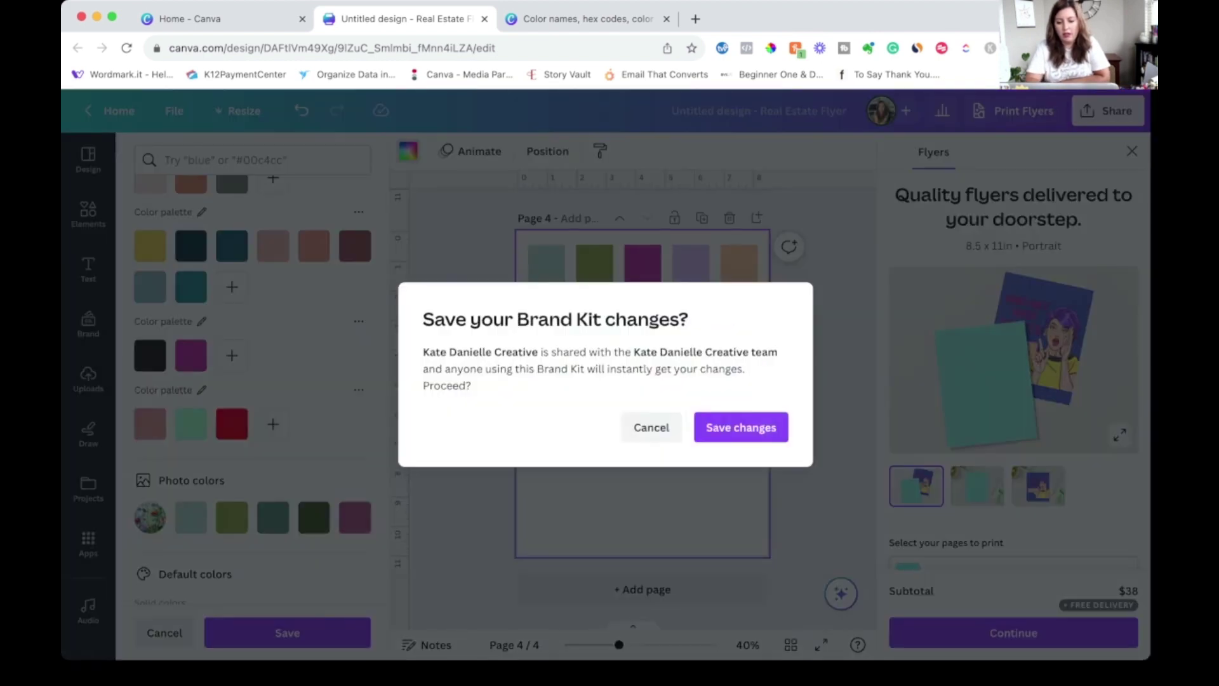
{"action": "left_click", "coordinate": [741, 427]}
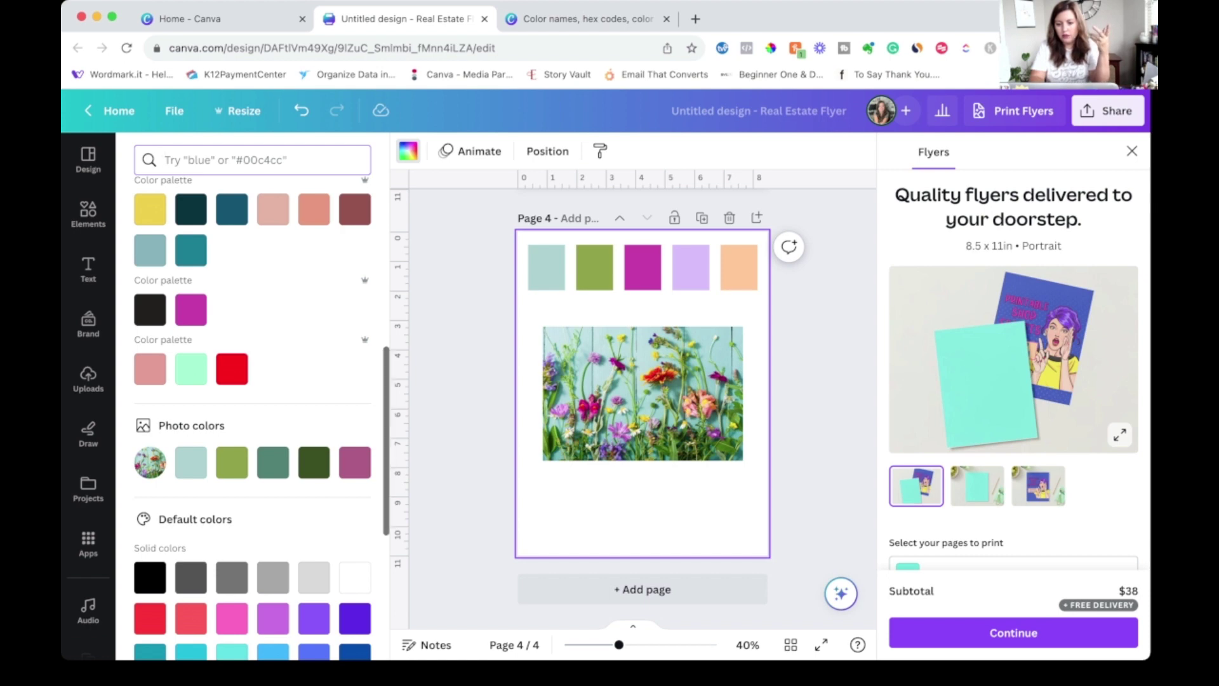
Search the color palettes for peach and recolor page 4's first rectangle with the pale peach from Nature's Red Carpet
{"action": "left_click", "coordinate": [546, 267]}
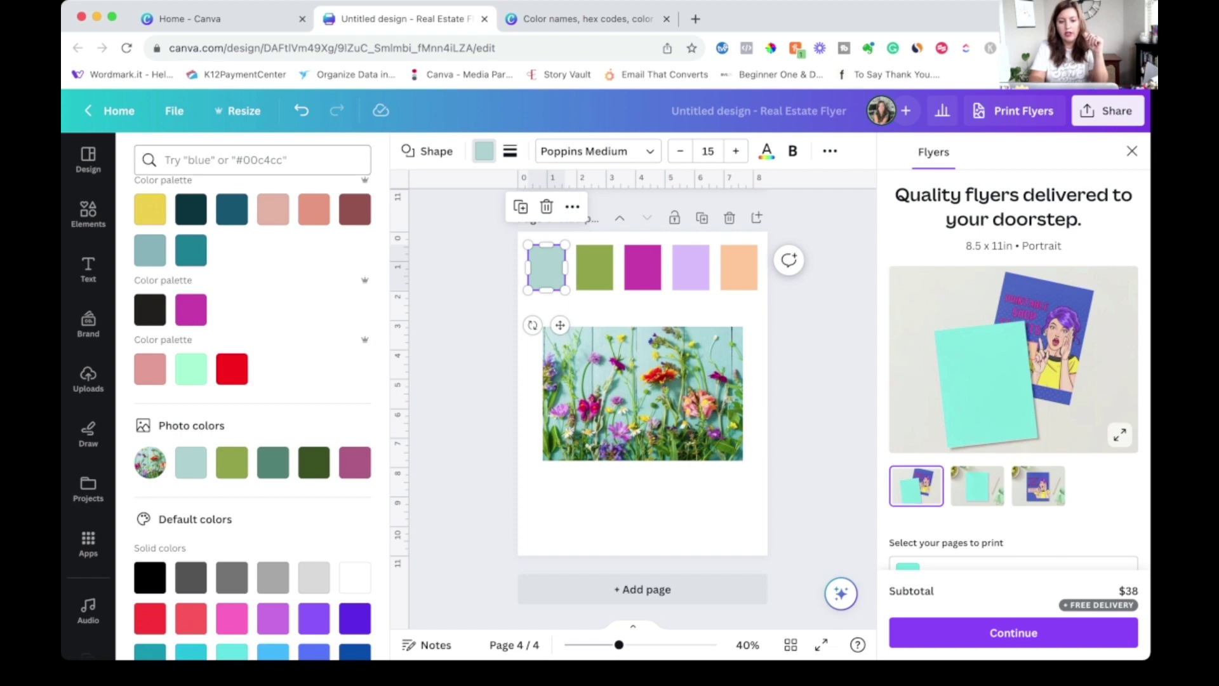
{"action": "left_click", "coordinate": [253, 160]}
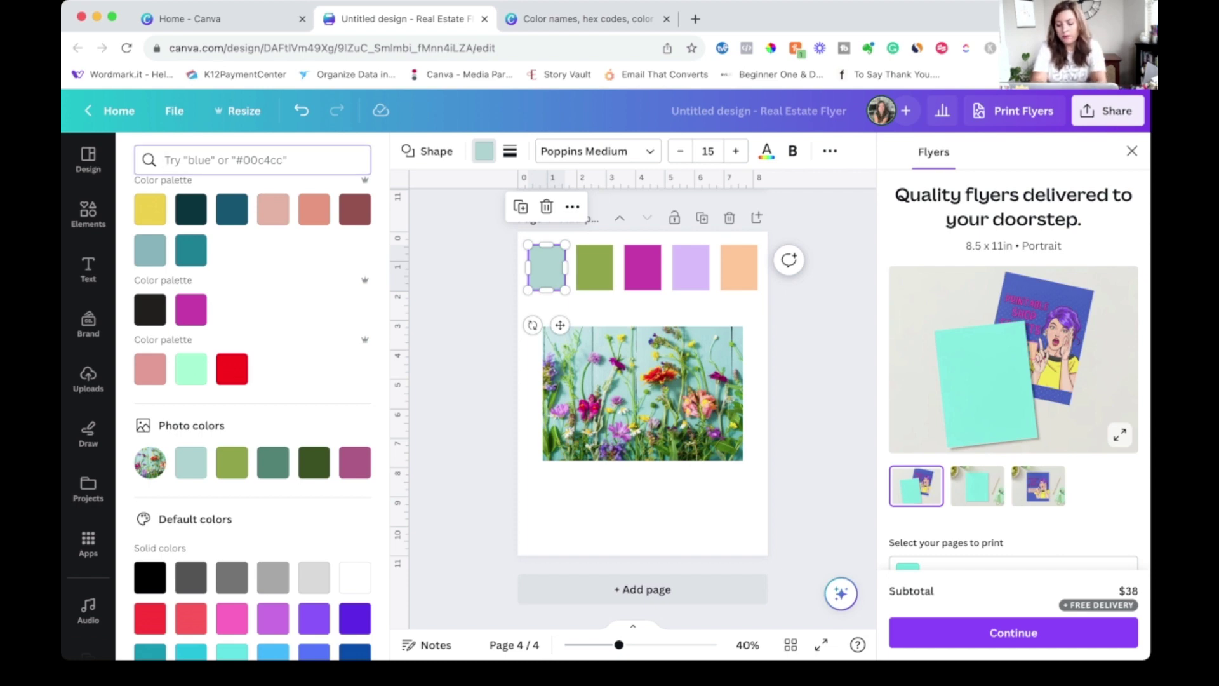
{"action": "type", "text": "peach"}
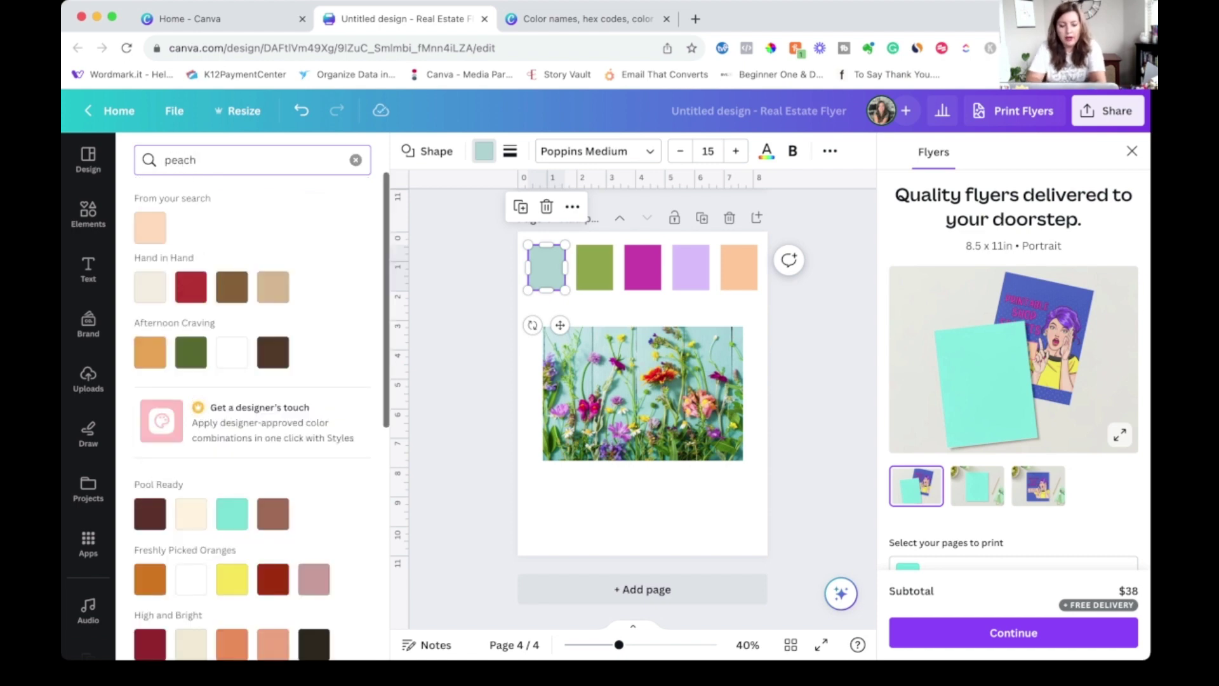
{"action": "scroll", "coordinate": [252, 407], "scroll_direction": "down", "scroll_amount": 8}
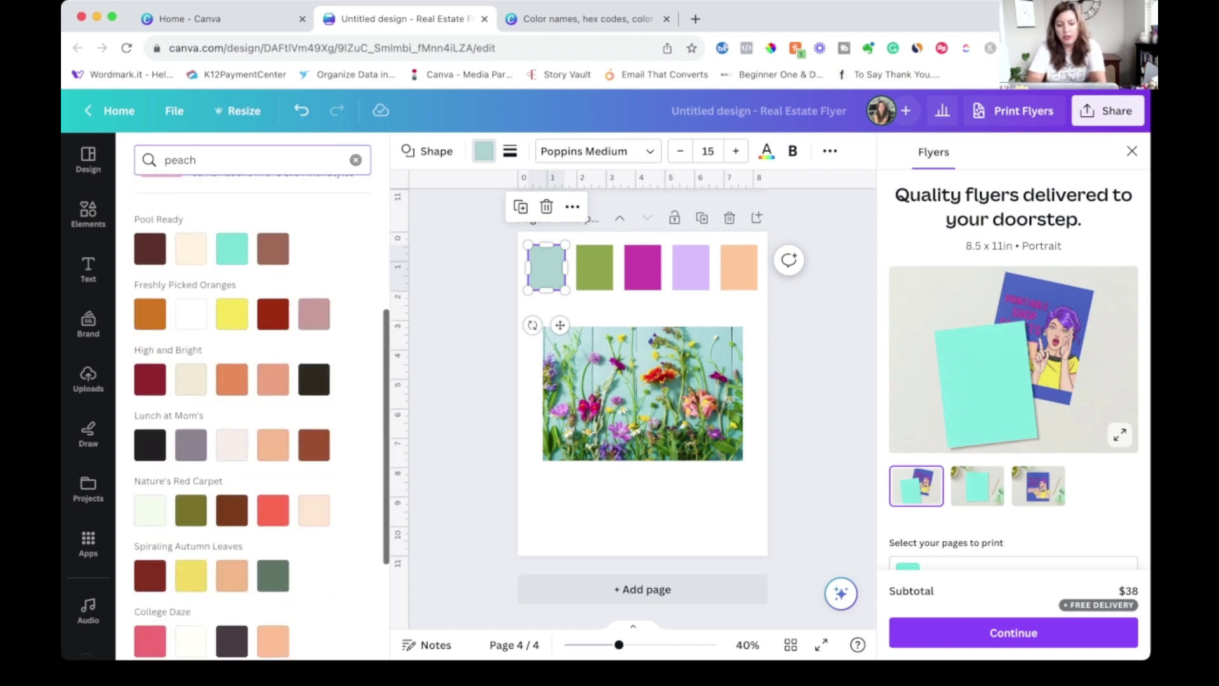
{"action": "scroll", "coordinate": [273, 267], "scroll_direction": "down", "scroll_amount": 2}
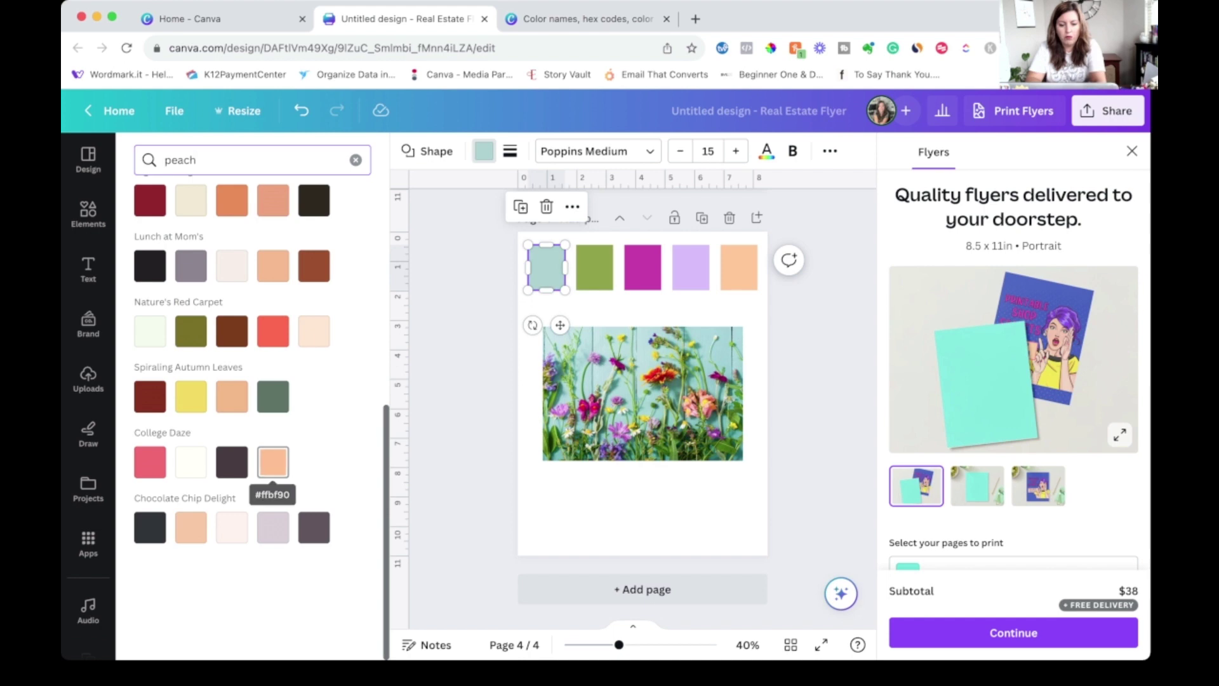
{"action": "scroll", "coordinate": [191, 380], "scroll_direction": "up", "scroll_amount": 2}
{"action": "scroll", "coordinate": [191, 380], "scroll_direction": "up", "scroll_amount": 2}
{"action": "scroll", "coordinate": [191, 379], "scroll_direction": "down", "scroll_amount": 4}
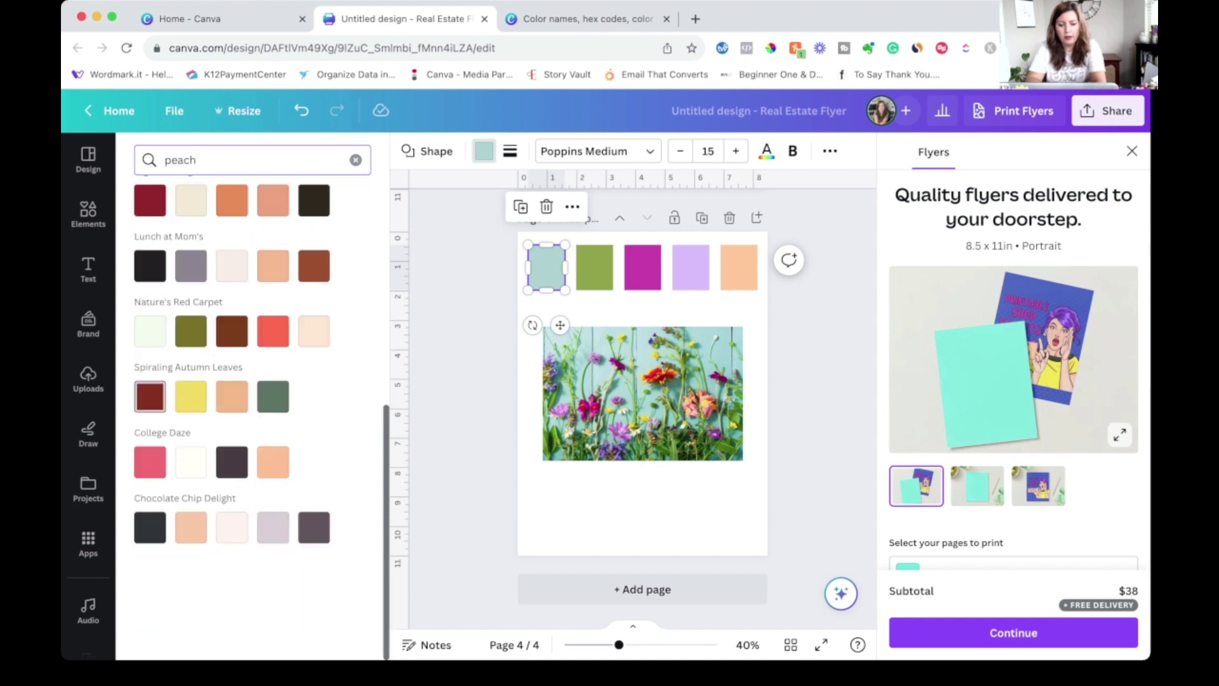
{"action": "left_click", "coordinate": [314, 331]}
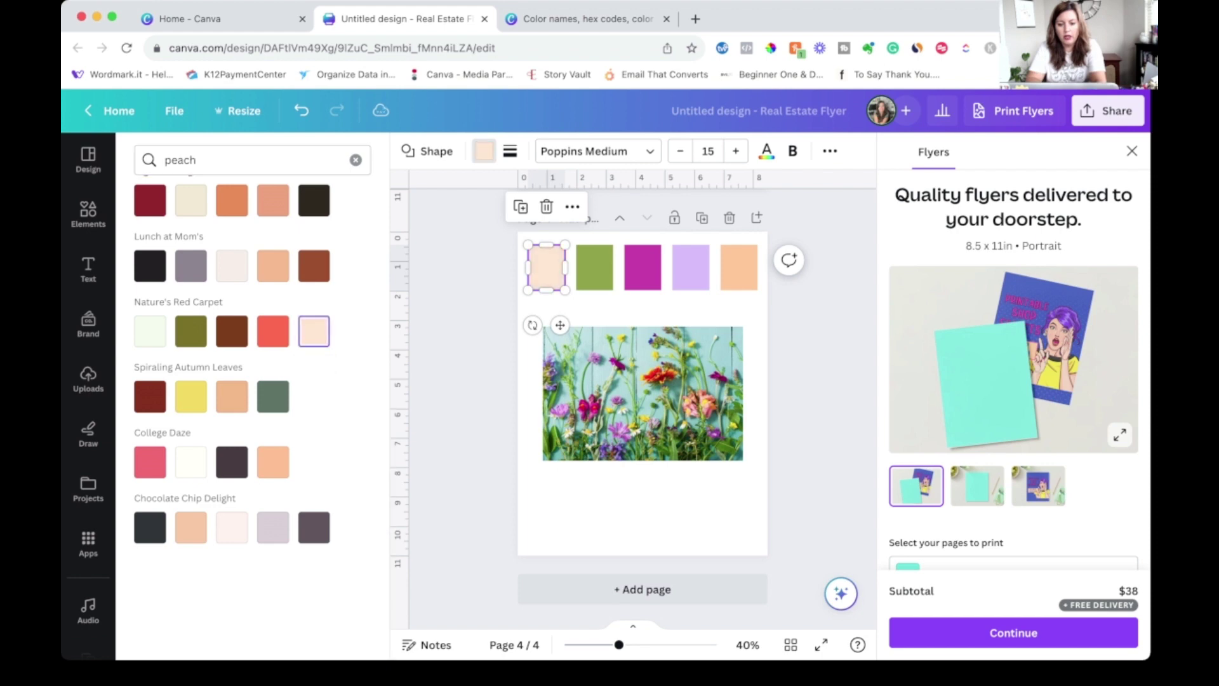
Recolor the second rectangle coral red from Nature's Red Carpet and the third yellow from Spiraling Autumn Leaves
{"action": "left_click", "coordinate": [594, 267]}
{"action": "left_click", "coordinate": [273, 331]}
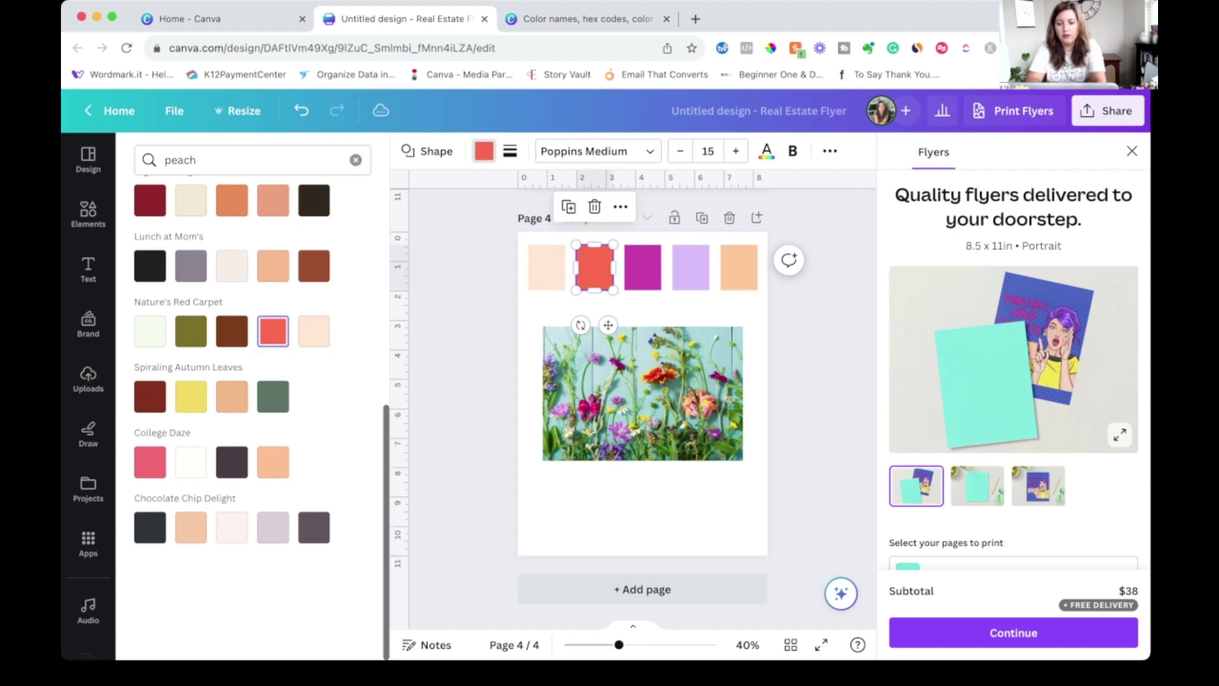
{"action": "left_click", "coordinate": [643, 267]}
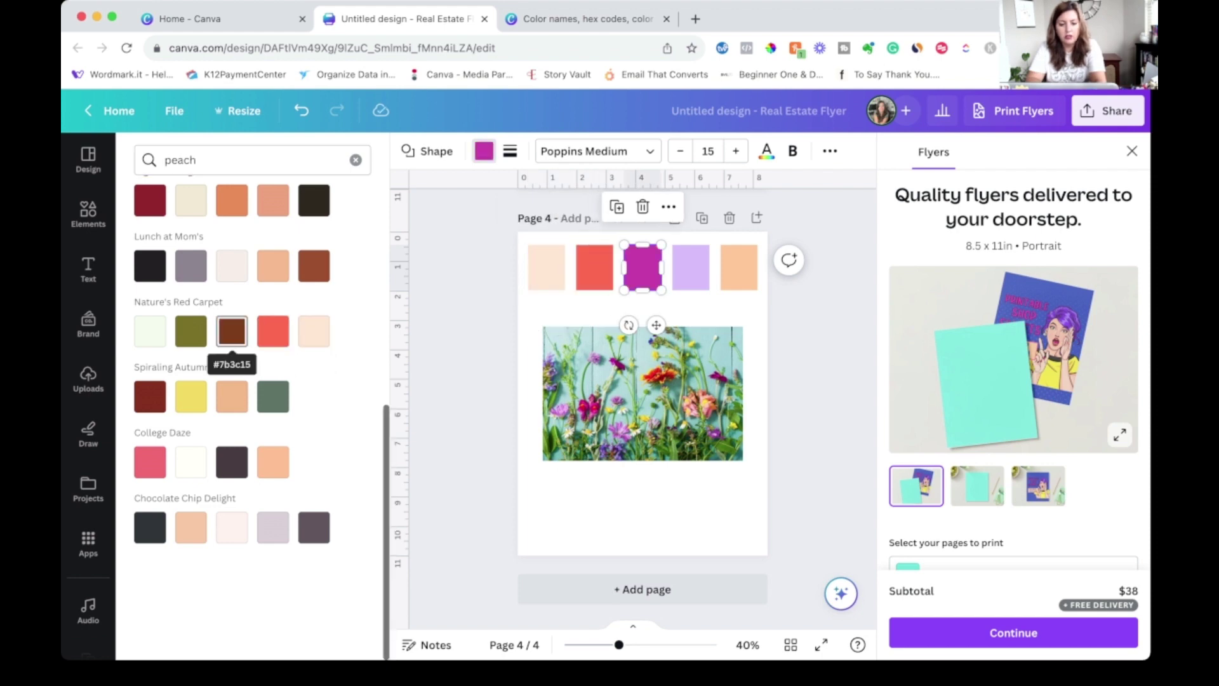
{"action": "scroll", "coordinate": [232, 336], "scroll_direction": "up", "scroll_amount": 1}
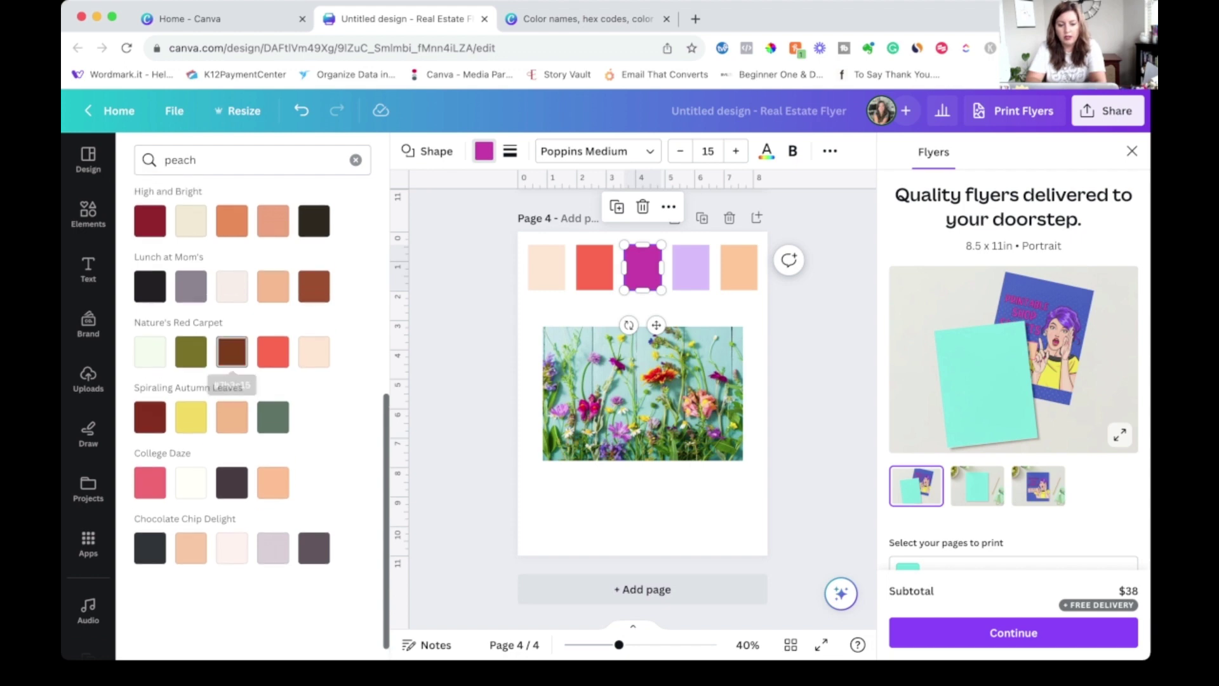
{"action": "left_click", "coordinate": [190, 416]}
Recolor the fourth rectangle pale green from Nature's Red Carpet and the fifth grayish lilac, #D9CED6, from Chocolate Chip Delight
{"action": "left_click", "coordinate": [691, 267]}
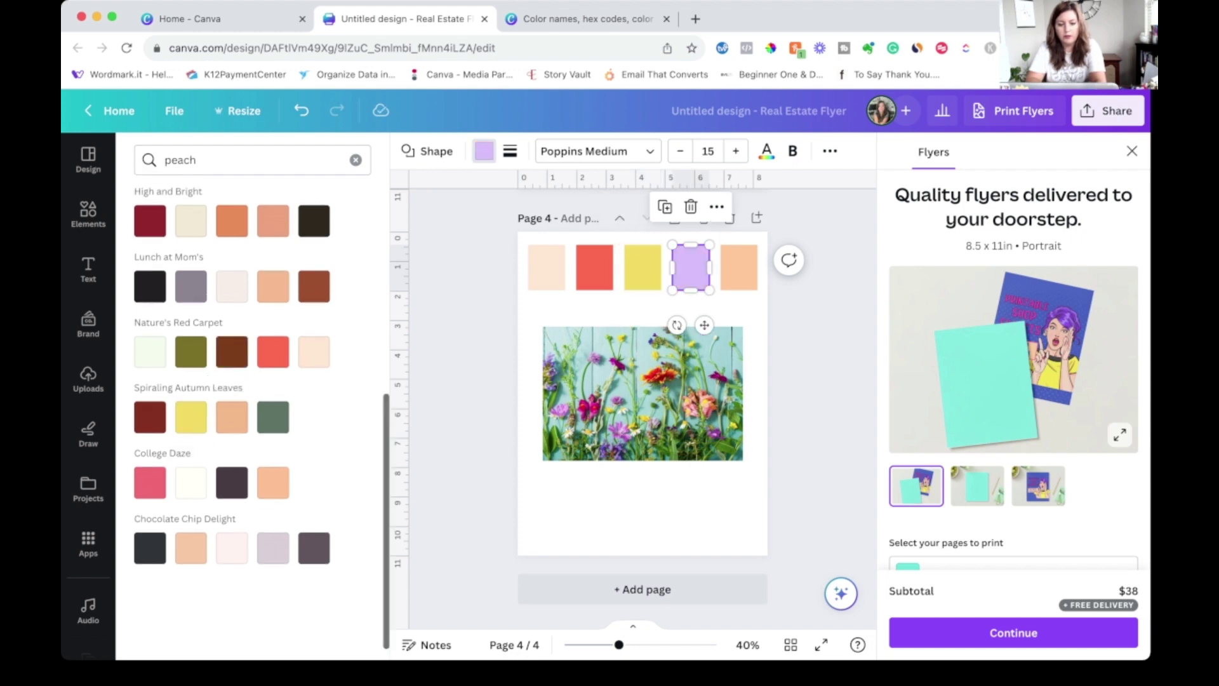
{"action": "left_click", "coordinate": [150, 352]}
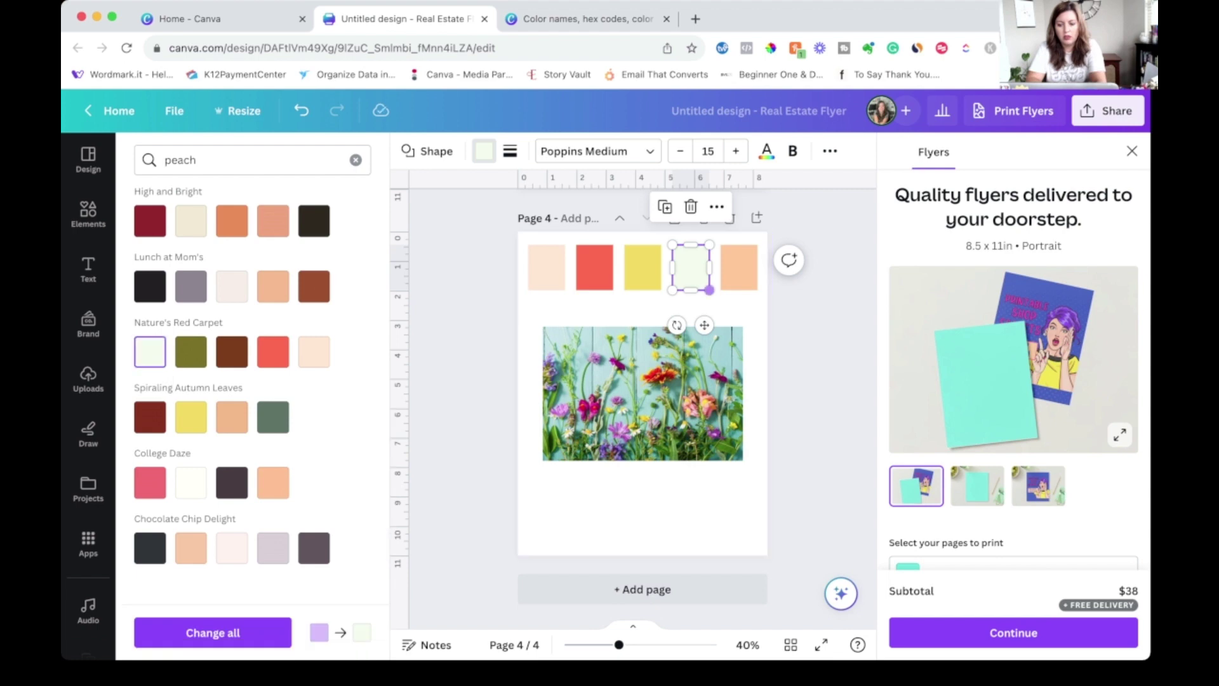
{"action": "left_click", "coordinate": [738, 266]}
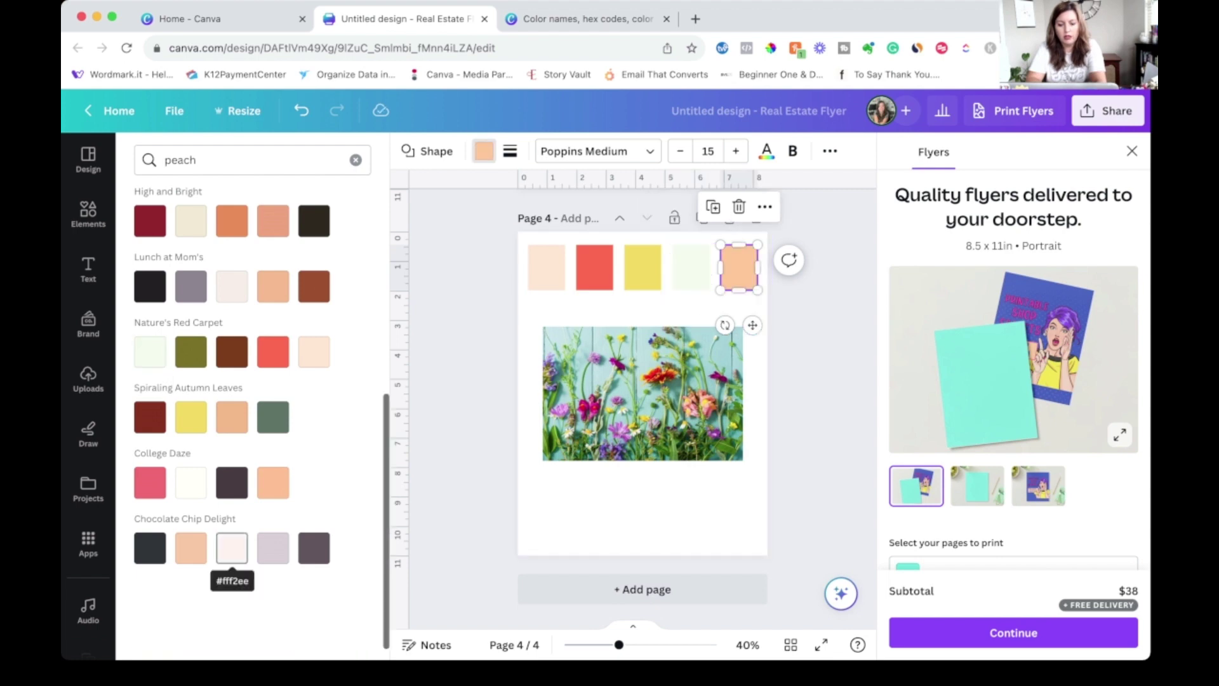
{"action": "left_click", "coordinate": [273, 547]}
Clear the palette search and lighten the fifth rectangle's lilac to #F1E3EE
{"action": "scroll", "coordinate": [273, 343], "scroll_direction": "up", "scroll_amount": 10}
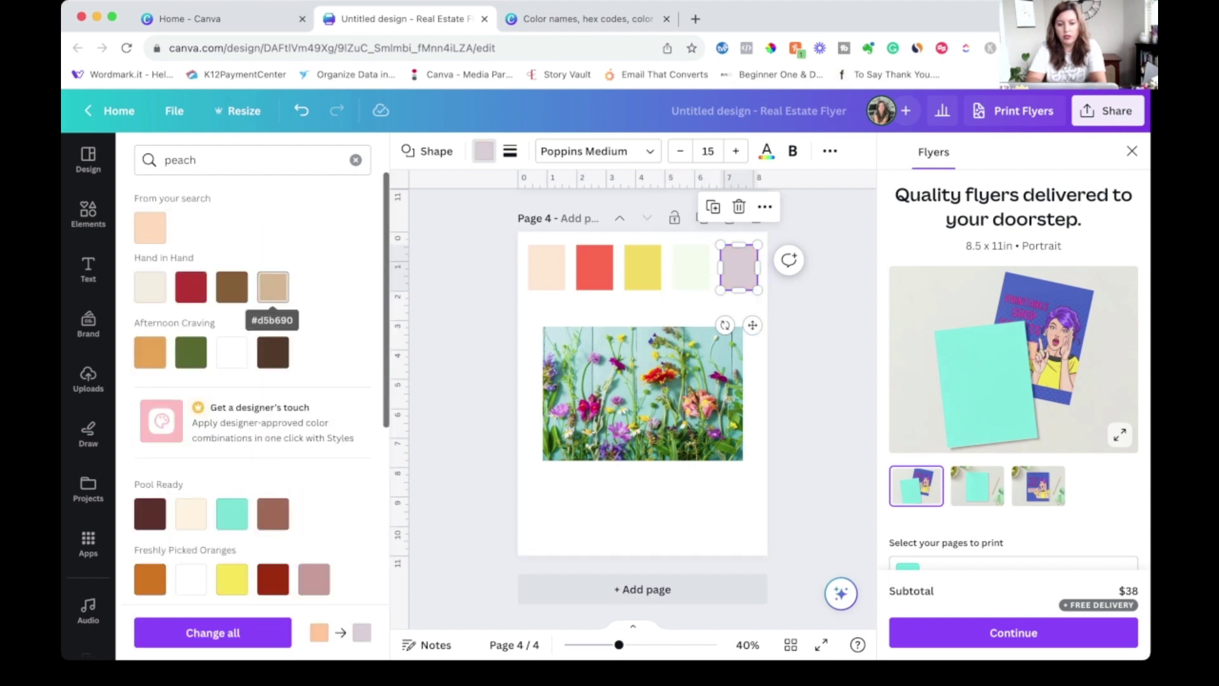
{"action": "left_click", "coordinate": [356, 160]}
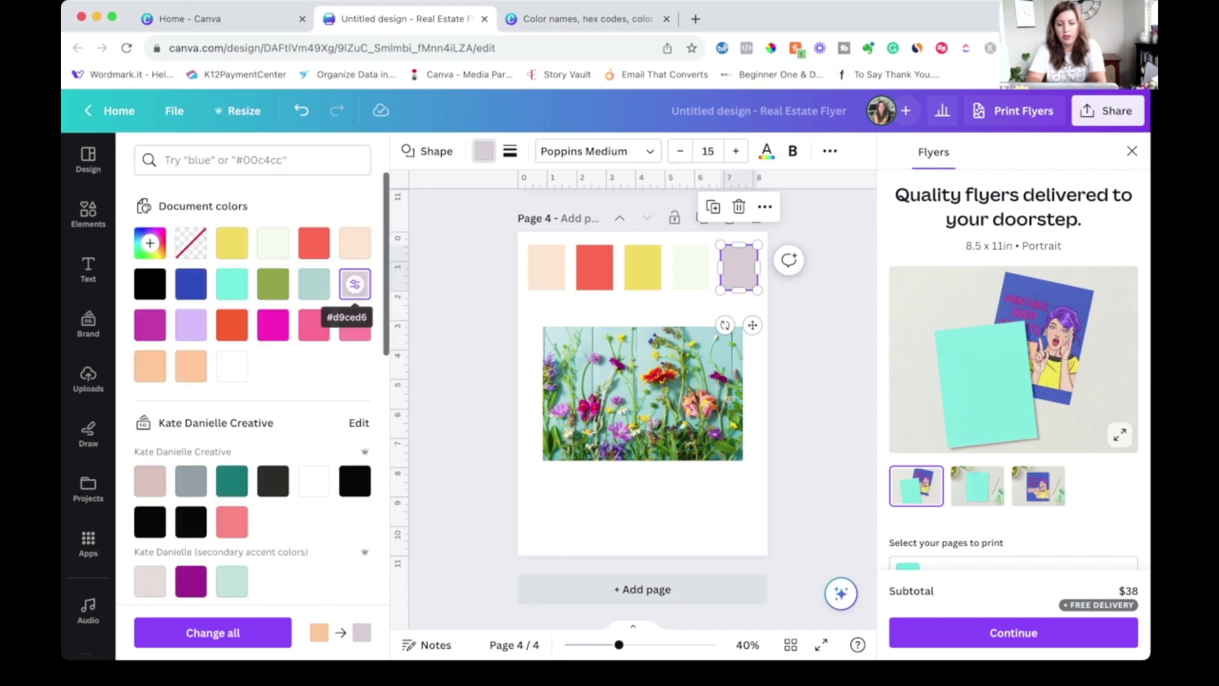
{"action": "left_click", "coordinate": [354, 283]}
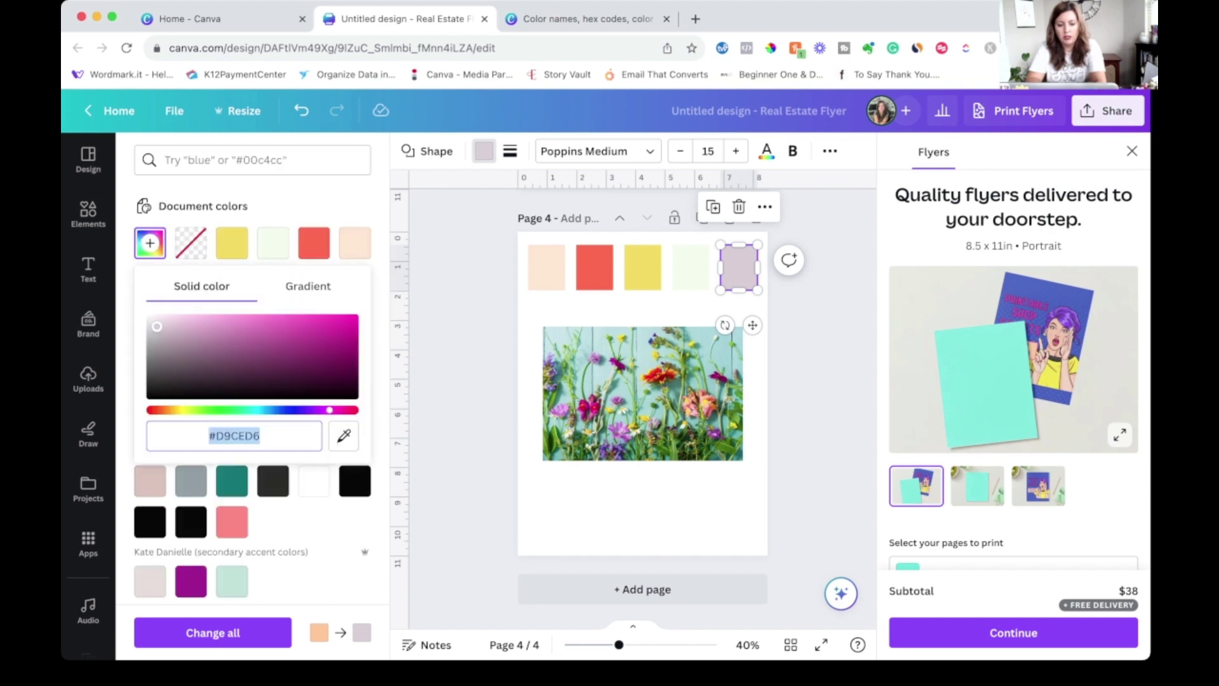
{"action": "left_click", "coordinate": [156, 324]}
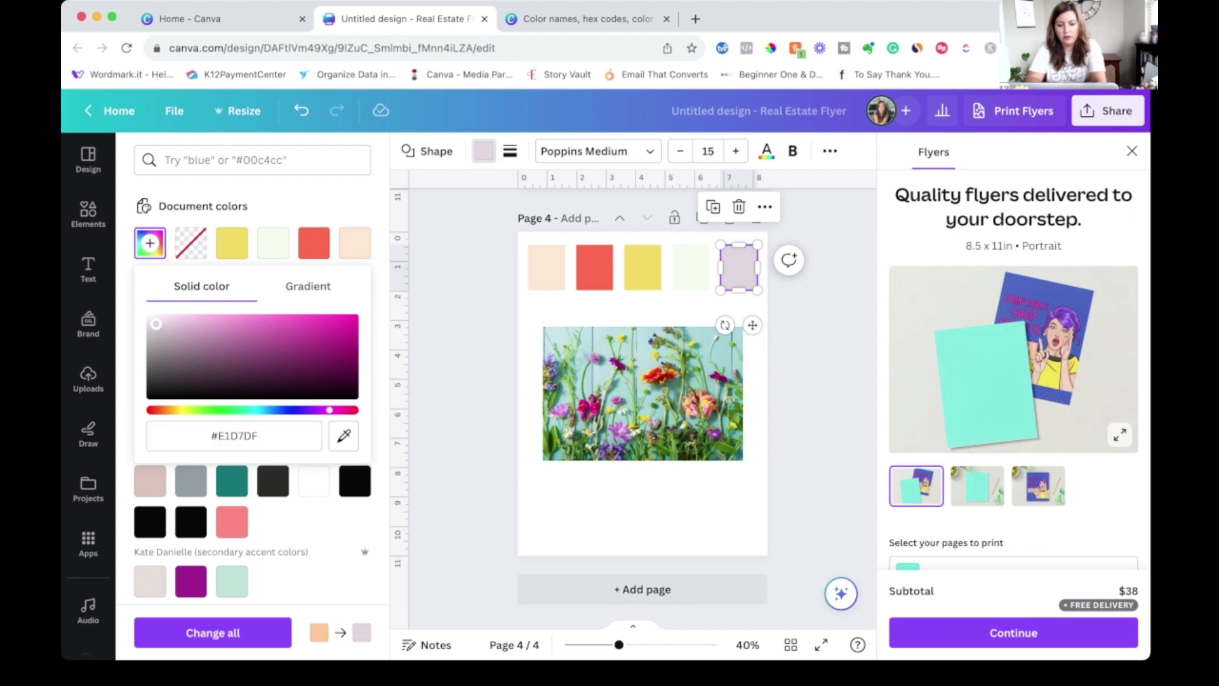
{"action": "left_click_drag", "start_coordinate": [156, 324], "coordinate": [157, 321]}
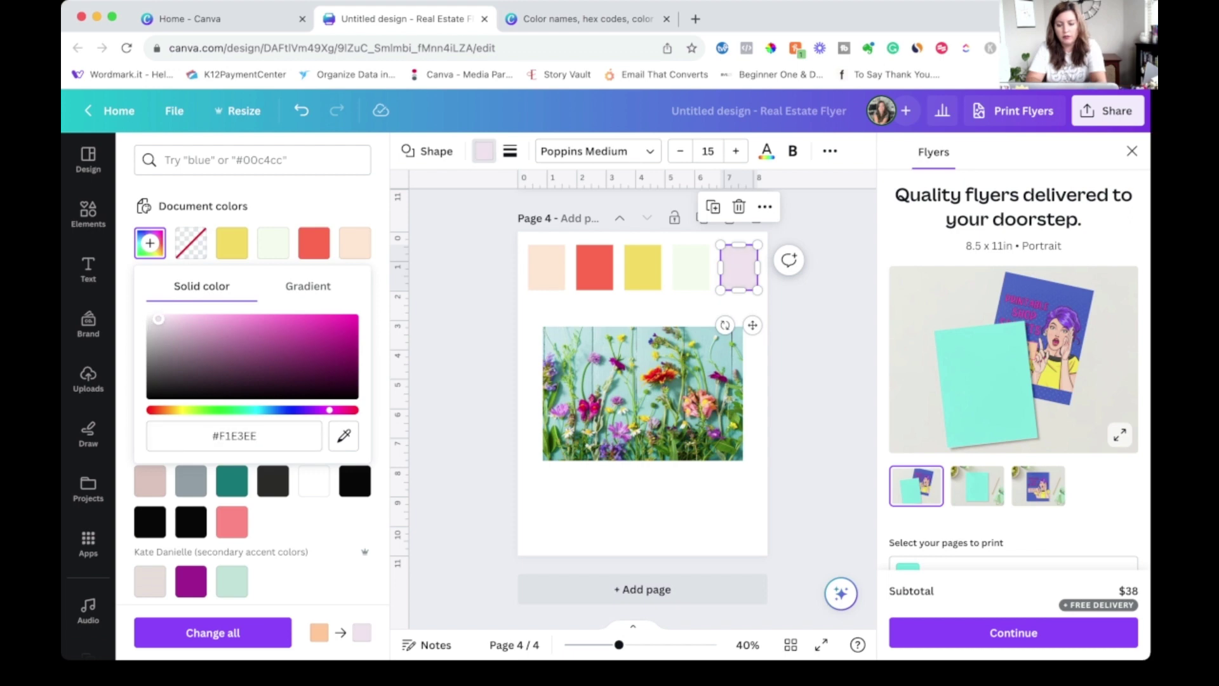
{"action": "key", "text": "Escape"}
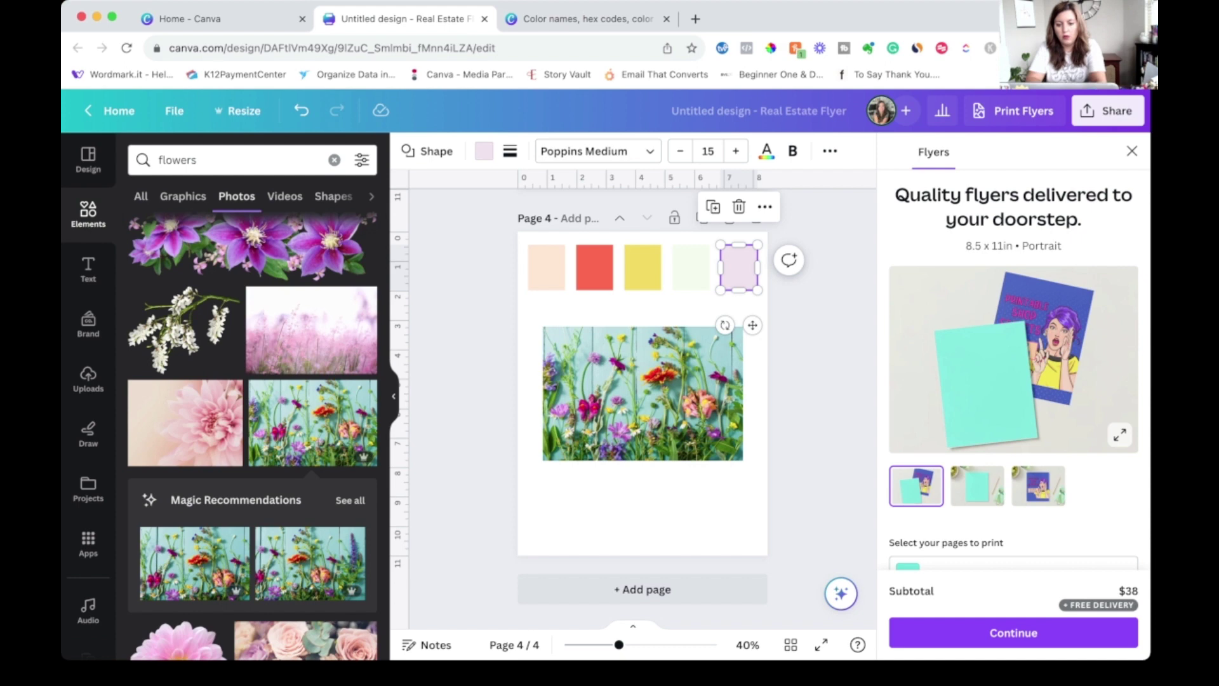
Search the color palettes for teal with the pale peach rectangle selected, and look through the suggested combinations
{"action": "left_click", "coordinate": [546, 267]}
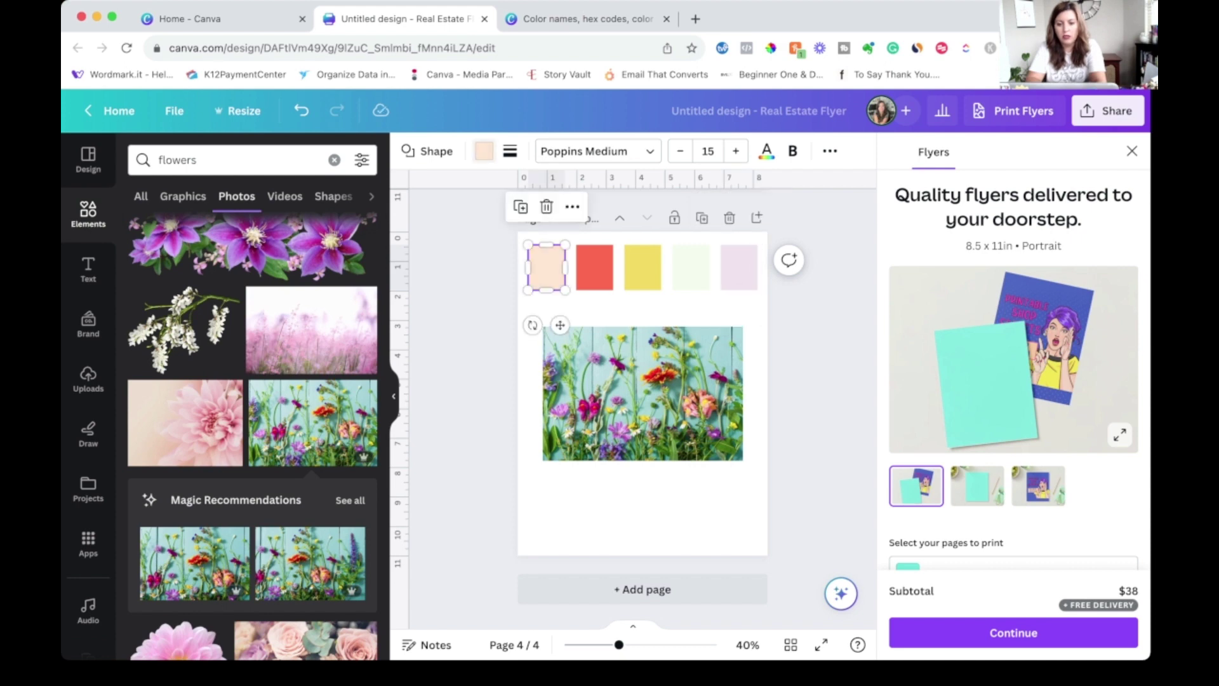
{"action": "left_click", "coordinate": [484, 151]}
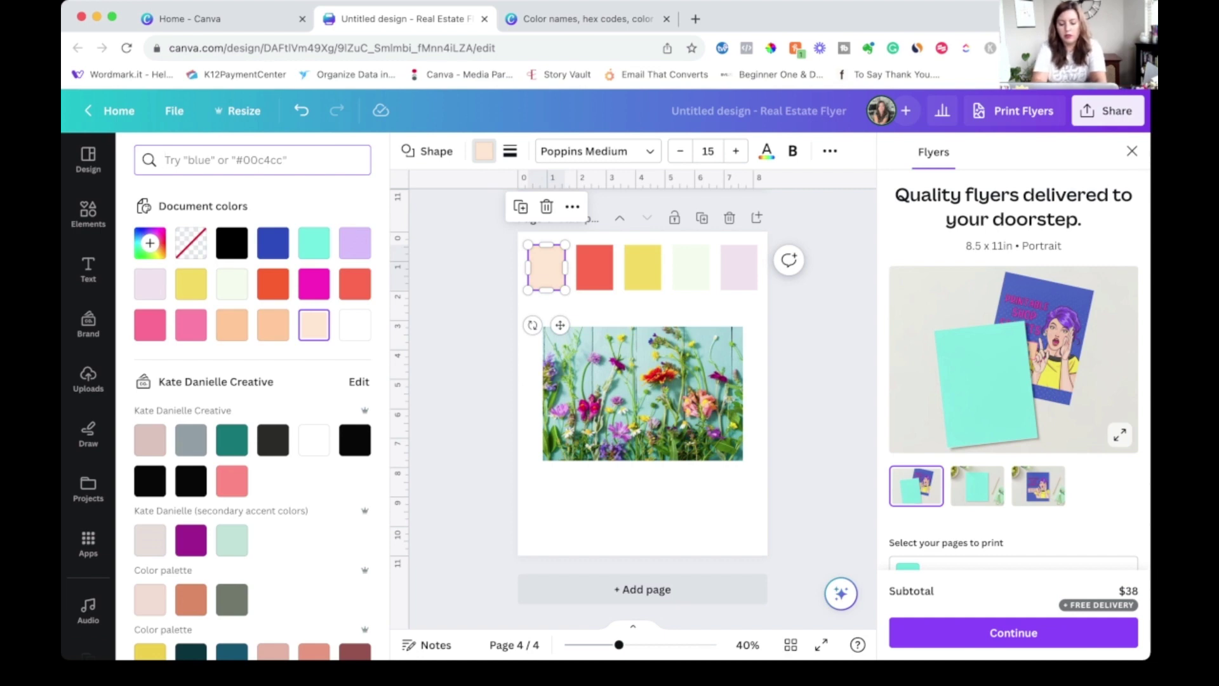
{"action": "type", "text": "teal"}
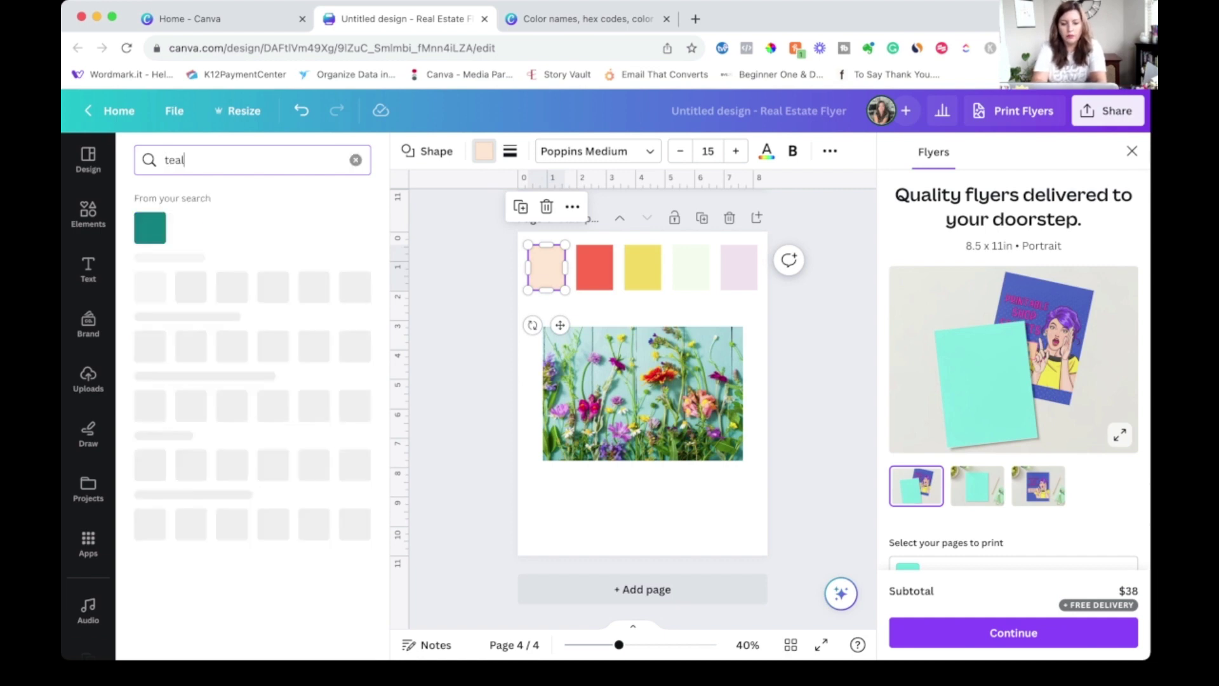
{"action": "scroll", "coordinate": [254, 412], "scroll_direction": "down", "scroll_amount": 7}
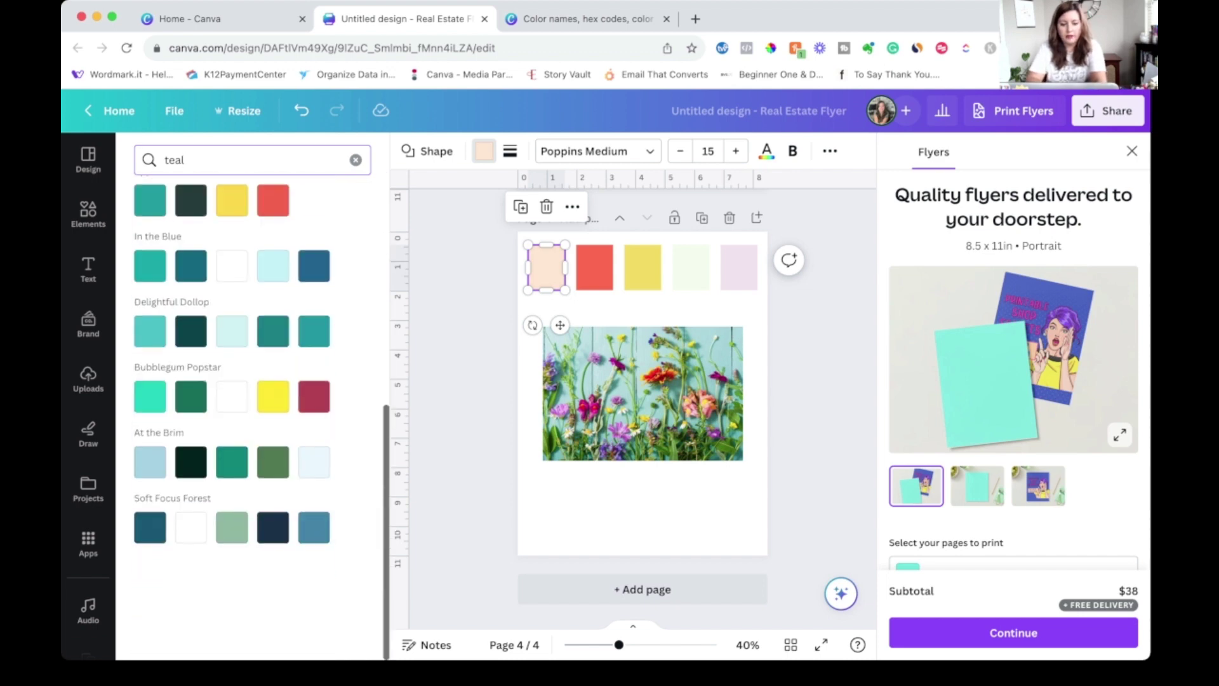
{"action": "scroll", "coordinate": [231, 280], "scroll_direction": "up", "scroll_amount": 7}
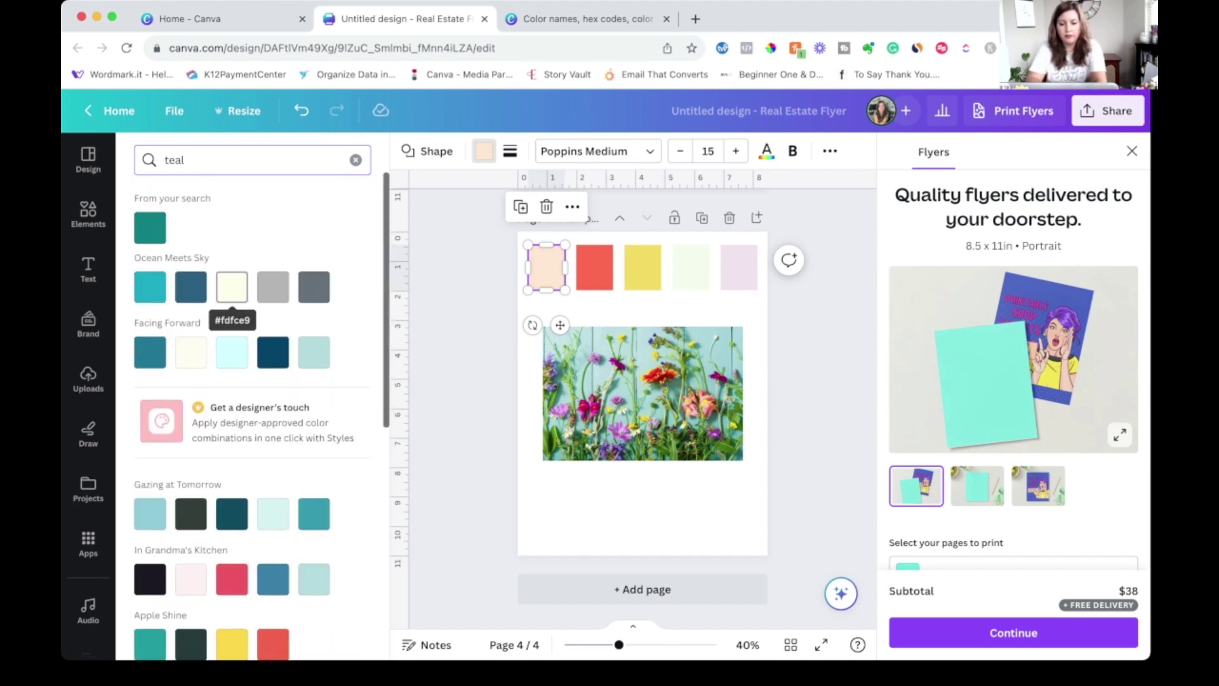
Switch to Canva's Colors page, open the color palette generator, and look over its demo photo palette and combination ideas
{"action": "key", "text": "Escape"}
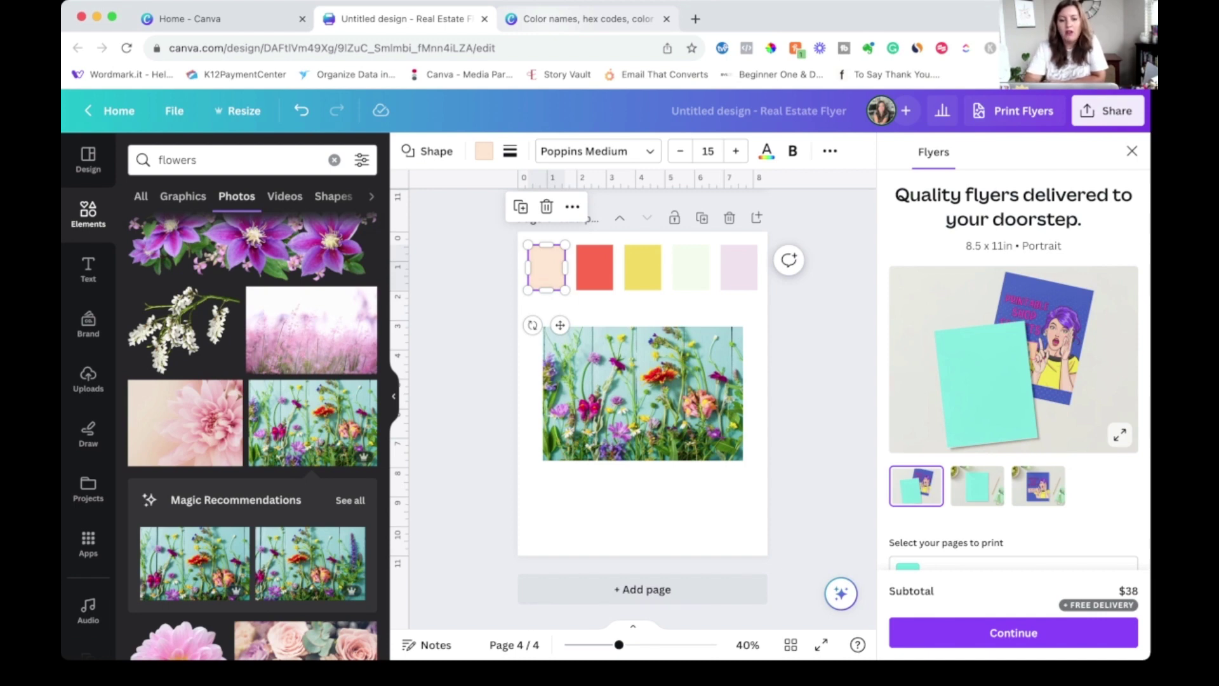
{"action": "left_click", "coordinate": [585, 19]}
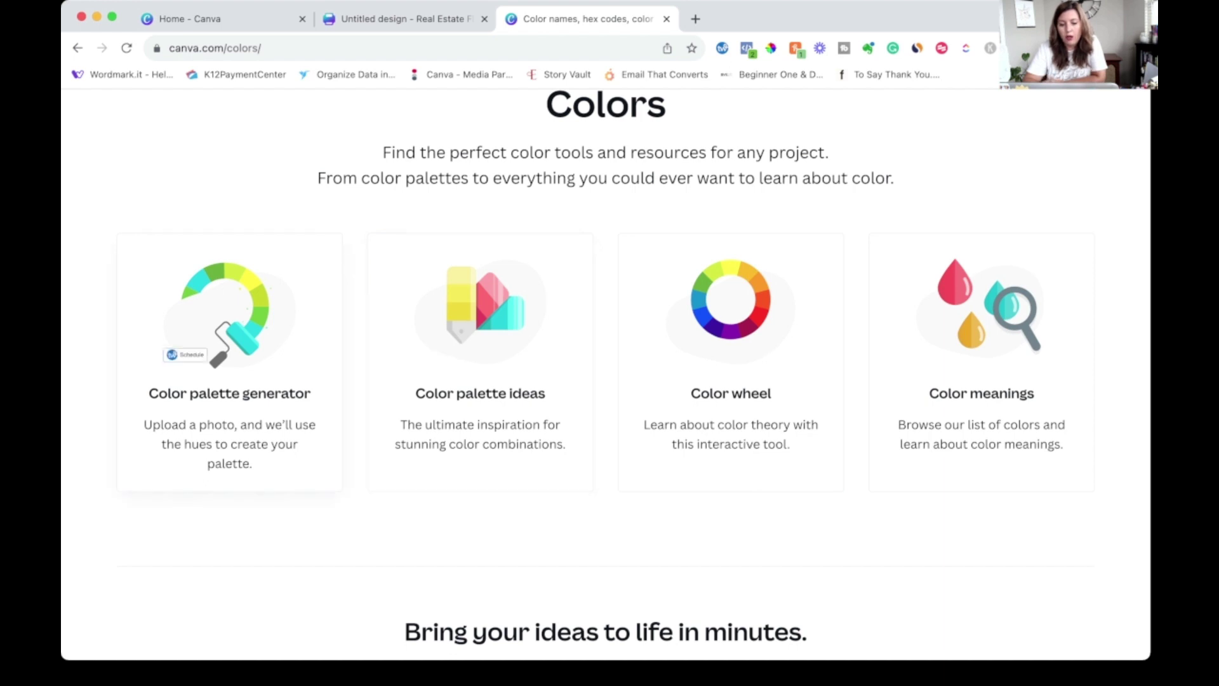
{"action": "left_click", "coordinate": [229, 355]}
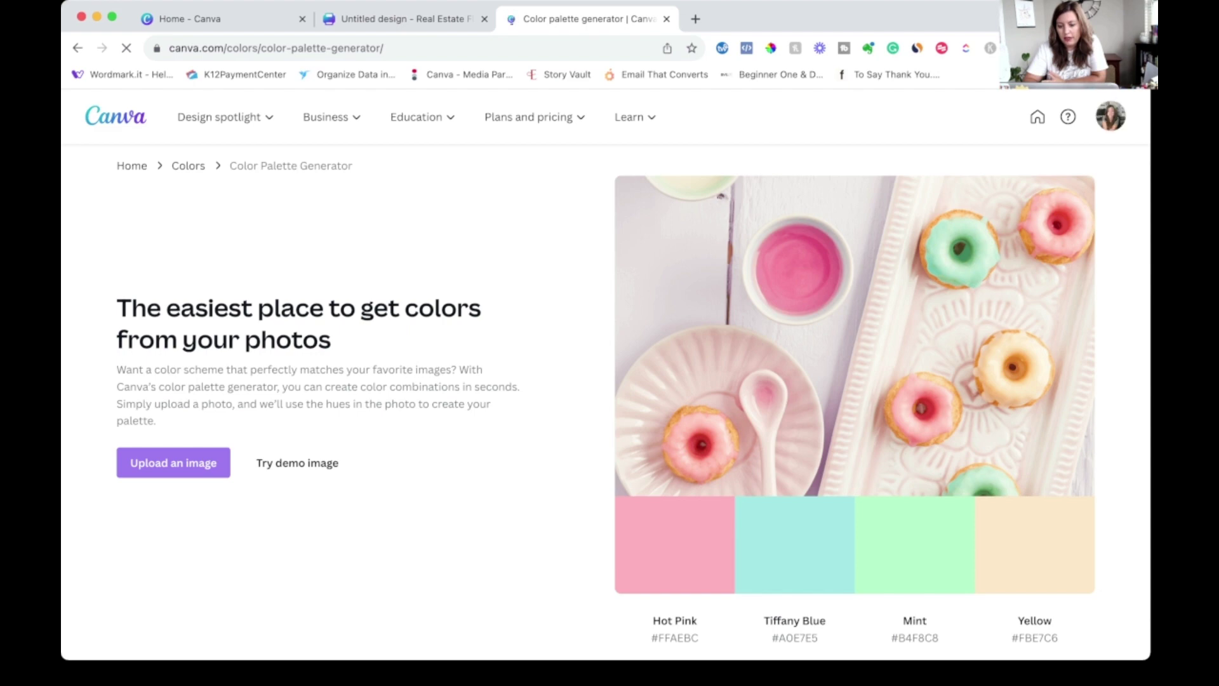
{"action": "scroll", "coordinate": [606, 375], "scroll_direction": "down", "scroll_amount": 3}
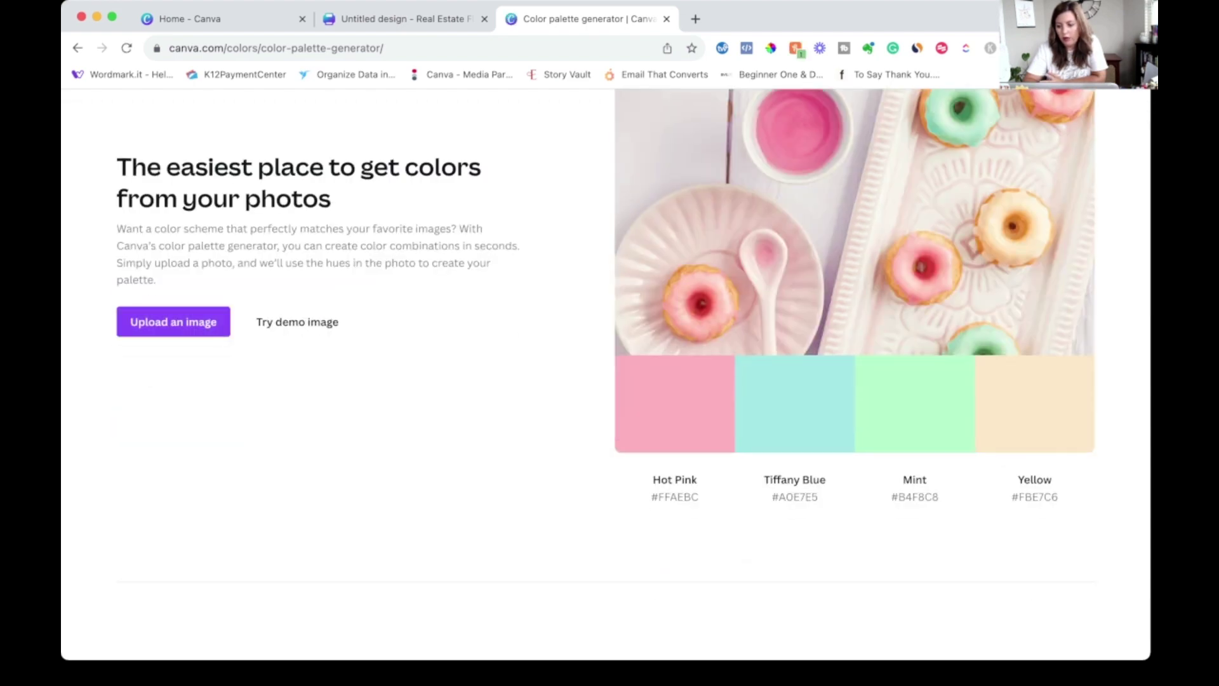
{"action": "scroll", "coordinate": [794, 254], "scroll_direction": "up", "scroll_amount": 2}
{"action": "scroll", "coordinate": [794, 254], "scroll_direction": "down", "scroll_amount": 6}
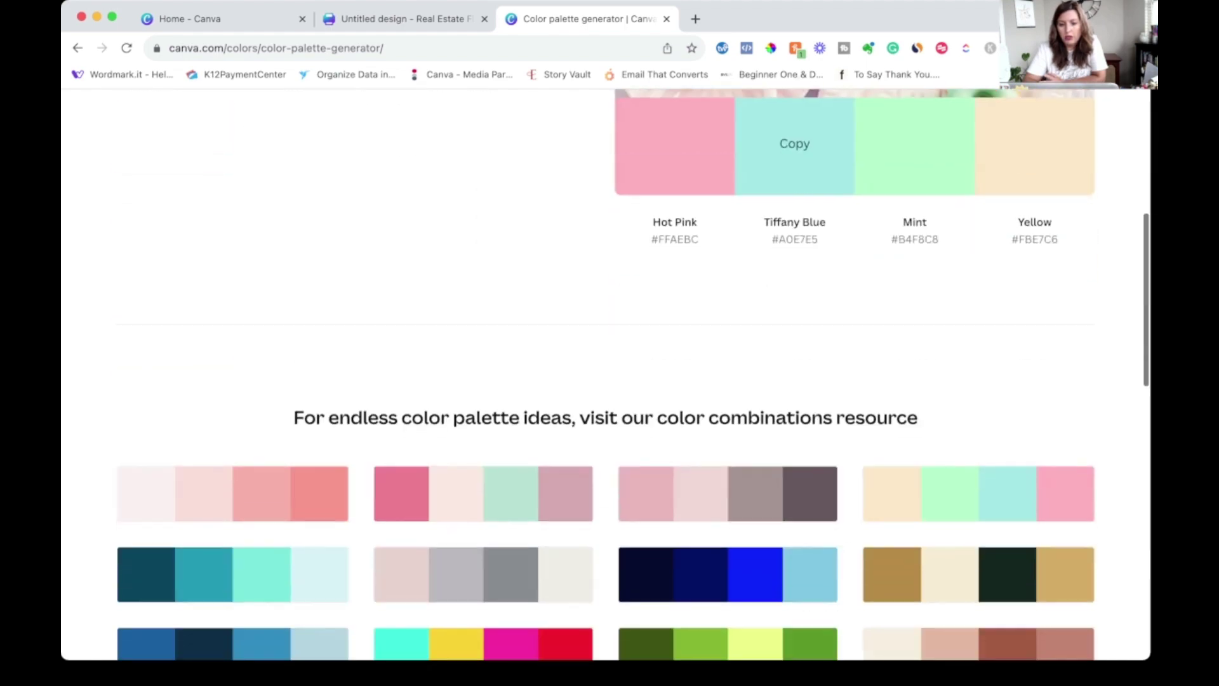
{"action": "scroll", "coordinate": [795, 144], "scroll_direction": "up", "scroll_amount": 8}
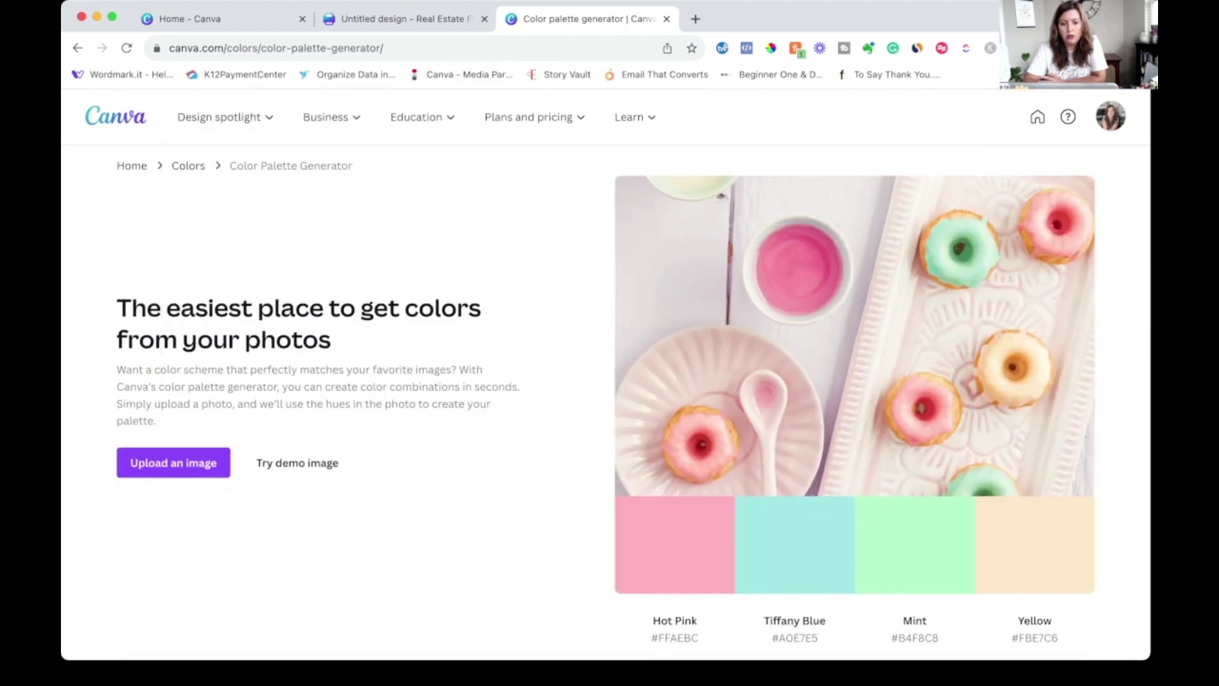
{"action": "scroll", "coordinate": [606, 375], "scroll_direction": "down", "scroll_amount": 3}
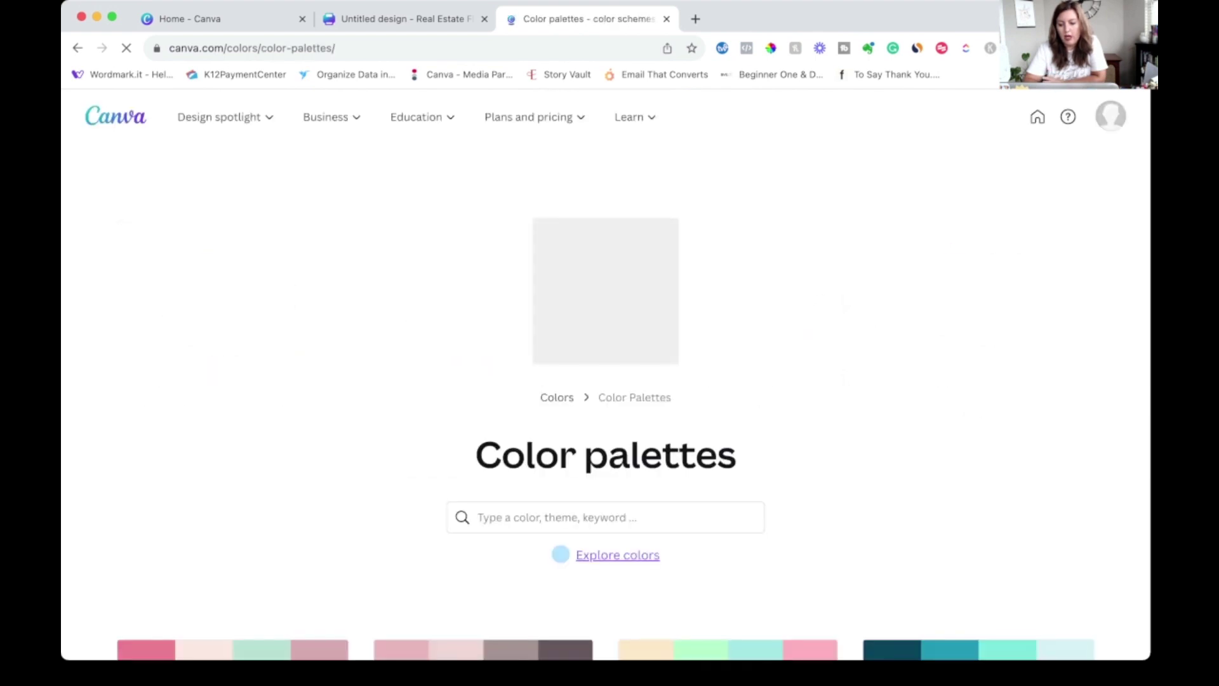
Browse the first page of ready-made combinations on Canva's Color palettes page
{"action": "scroll", "coordinate": [605, 375], "scroll_direction": "down", "scroll_amount": 3}
{"action": "scroll", "coordinate": [606, 374], "scroll_direction": "down", "scroll_amount": 20}
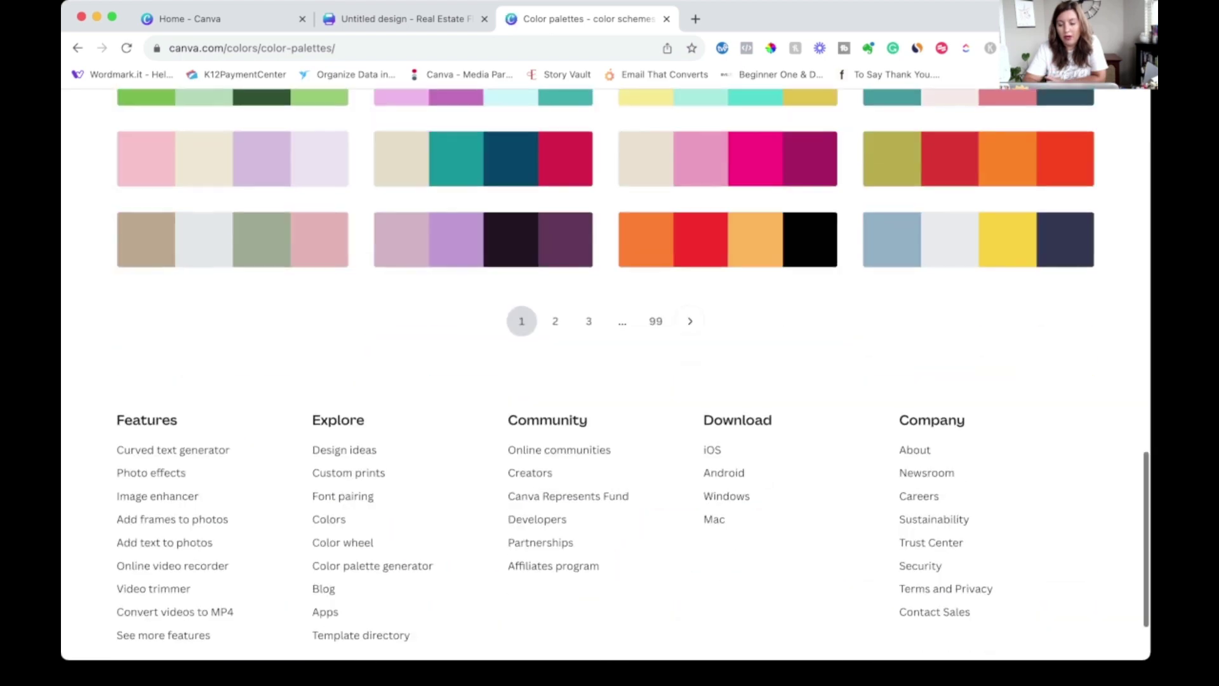
{"action": "scroll", "coordinate": [606, 374], "scroll_direction": "up", "scroll_amount": 12}
{"action": "scroll", "coordinate": [533, 424], "scroll_direction": "up", "scroll_amount": 7}
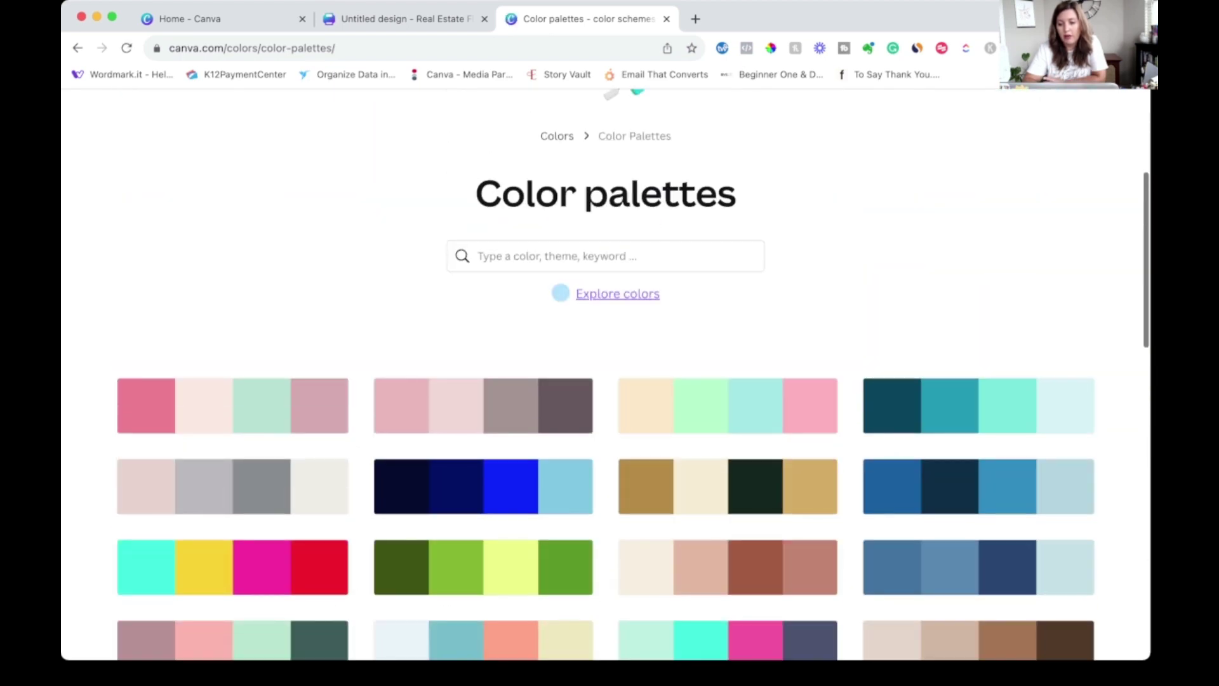
Search the Color palettes page for halloween and show all matching palettes
{"action": "left_click", "coordinate": [478, 256]}
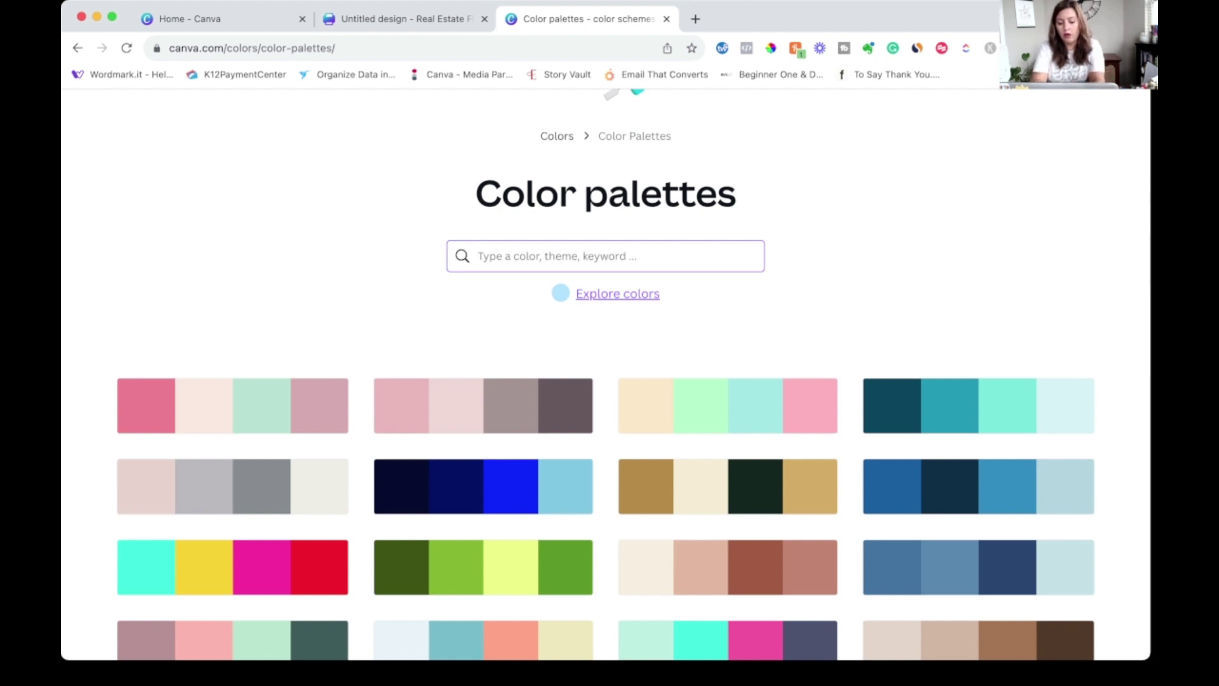
{"action": "type", "text": "hallo"}
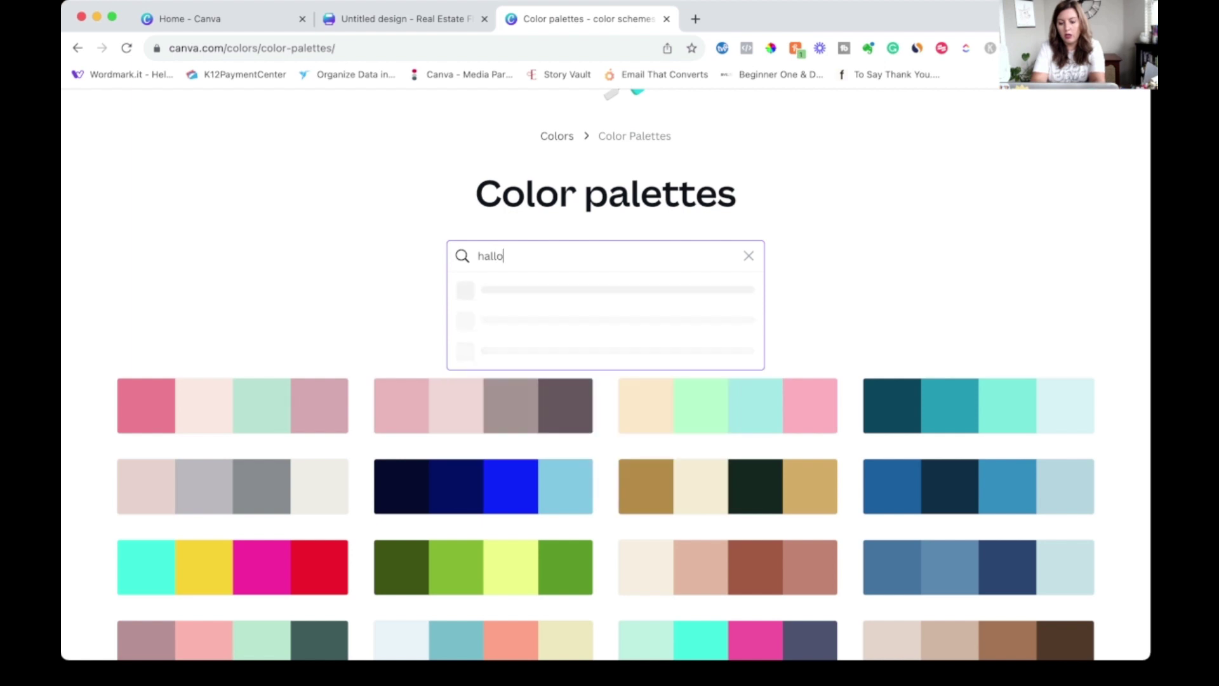
{"action": "type", "text": "ween"}
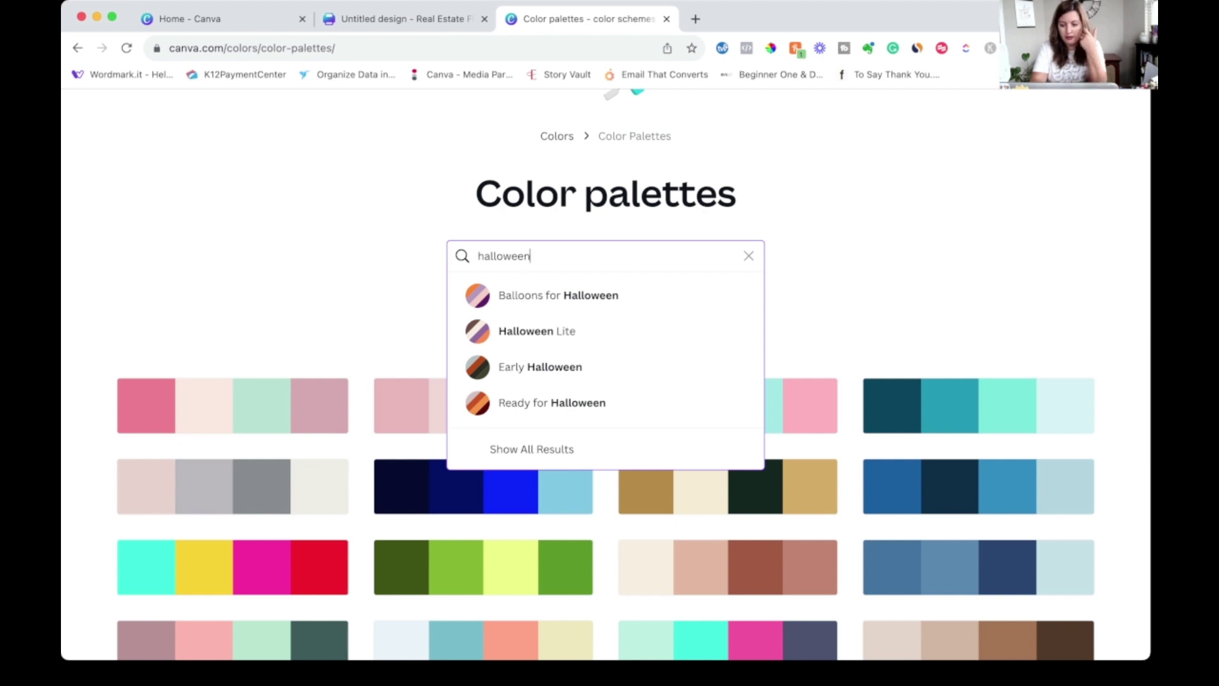
{"action": "left_click", "coordinate": [531, 449]}
{"action": "scroll", "coordinate": [606, 381], "scroll_direction": "down", "scroll_amount": 5}
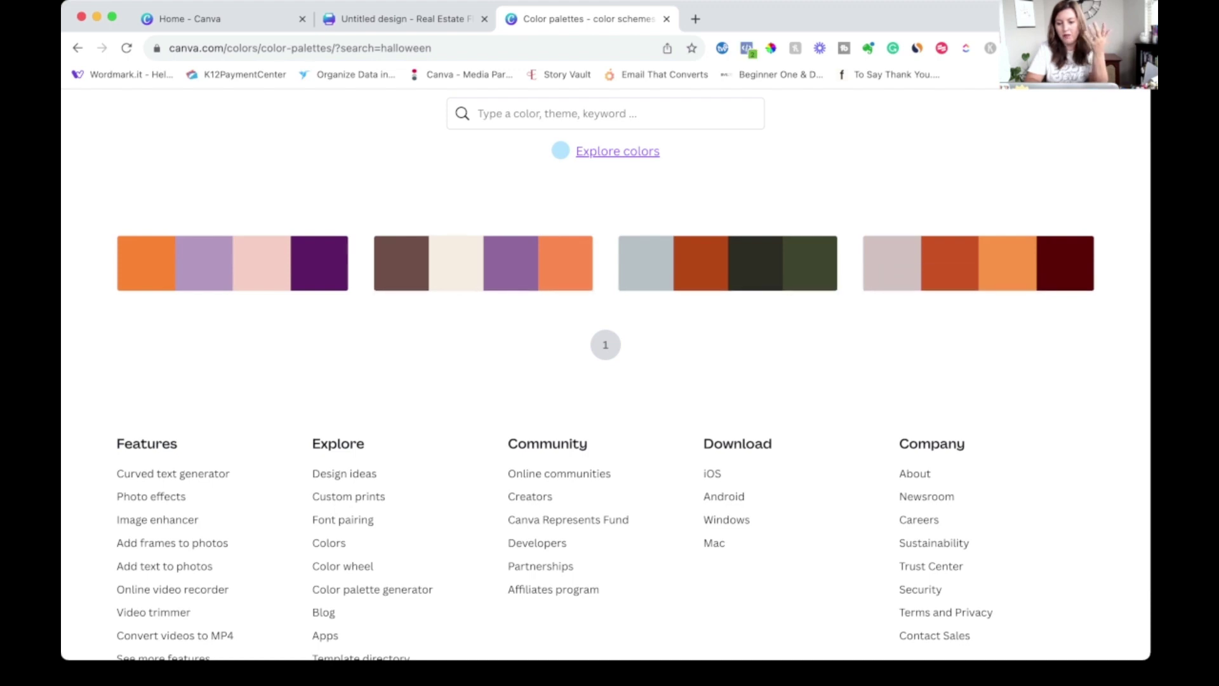
Search the Color palettes page for Peach and look through the matching combinations
{"action": "scroll", "coordinate": [606, 381], "scroll_direction": "up", "scroll_amount": 4}
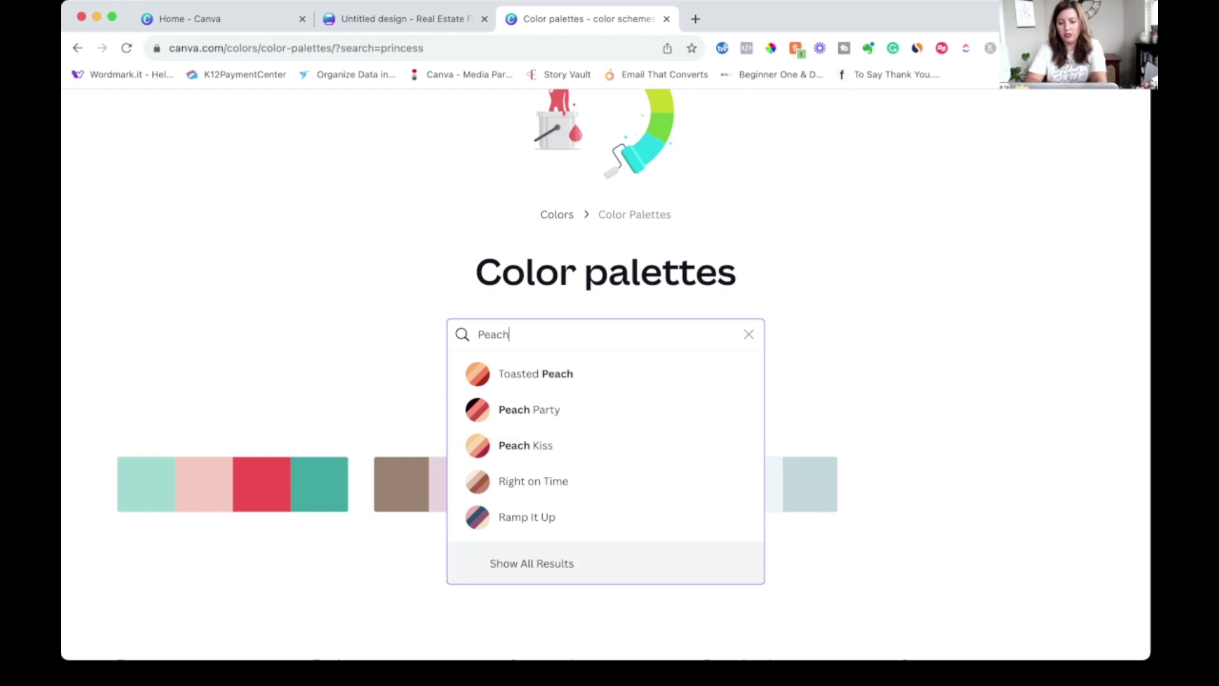
{"action": "key", "text": "Return"}
{"action": "scroll", "coordinate": [606, 381], "scroll_direction": "down", "scroll_amount": 12}
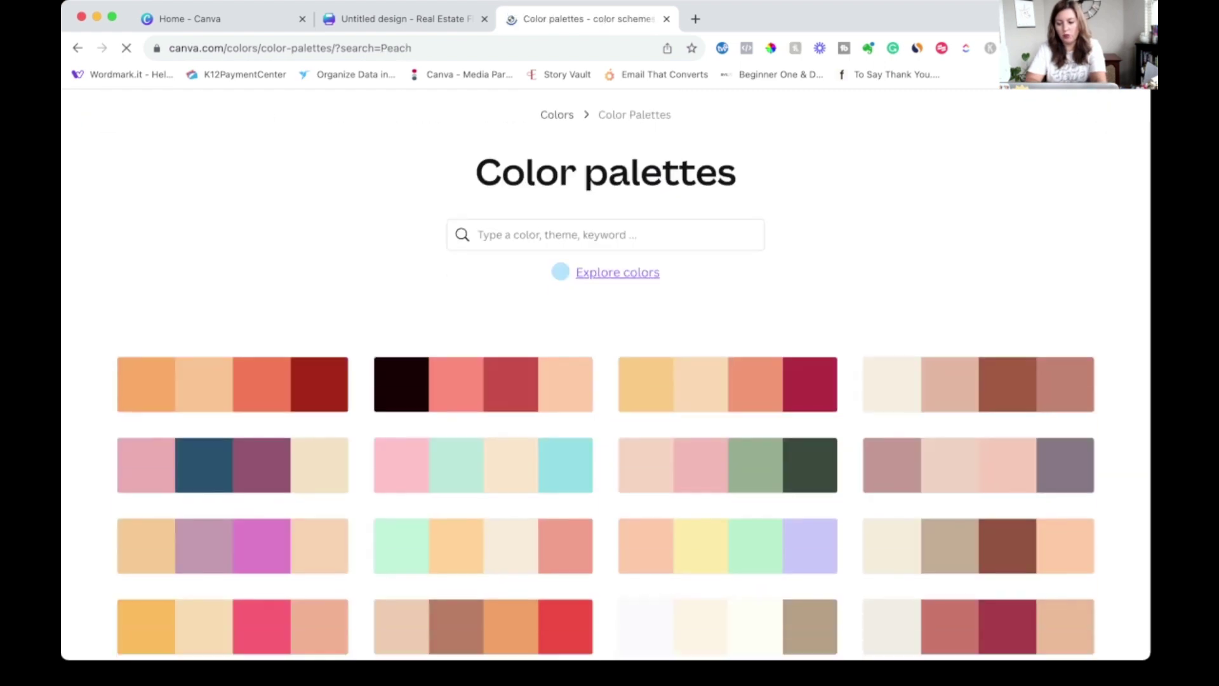
{"action": "scroll", "coordinate": [606, 381], "scroll_direction": "down", "scroll_amount": 3}
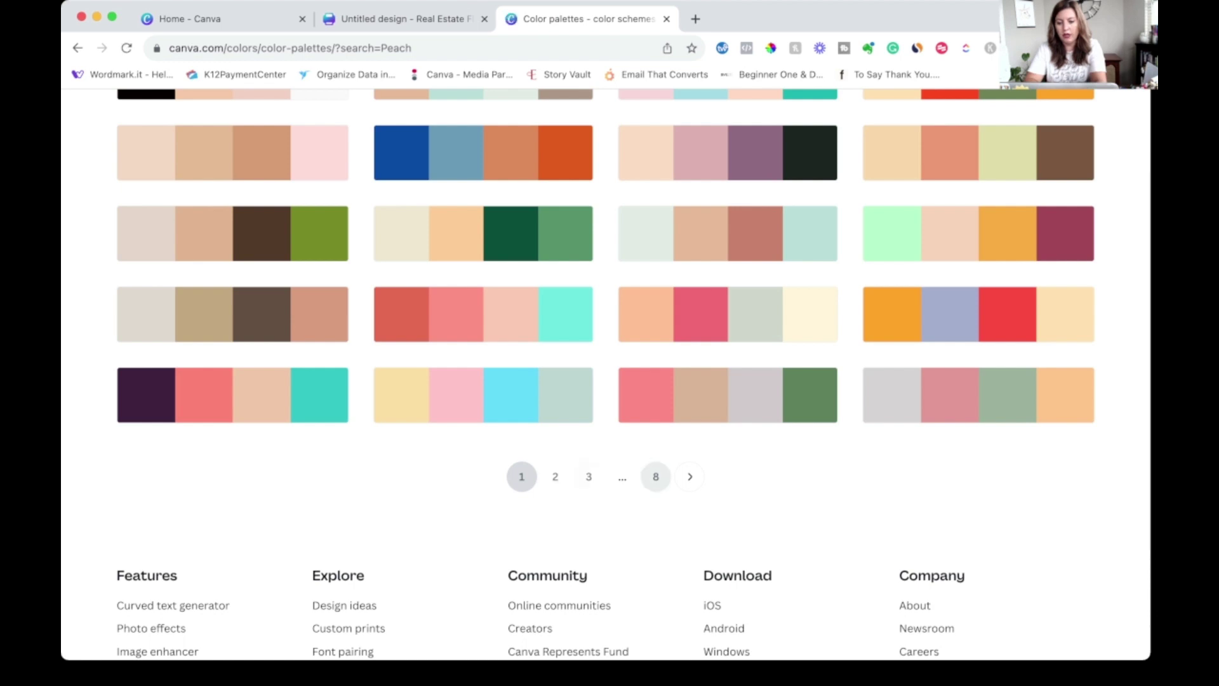
{"action": "scroll", "coordinate": [655, 476], "scroll_direction": "up", "scroll_amount": 4}
{"action": "scroll", "coordinate": [699, 470], "scroll_direction": "up", "scroll_amount": 5}
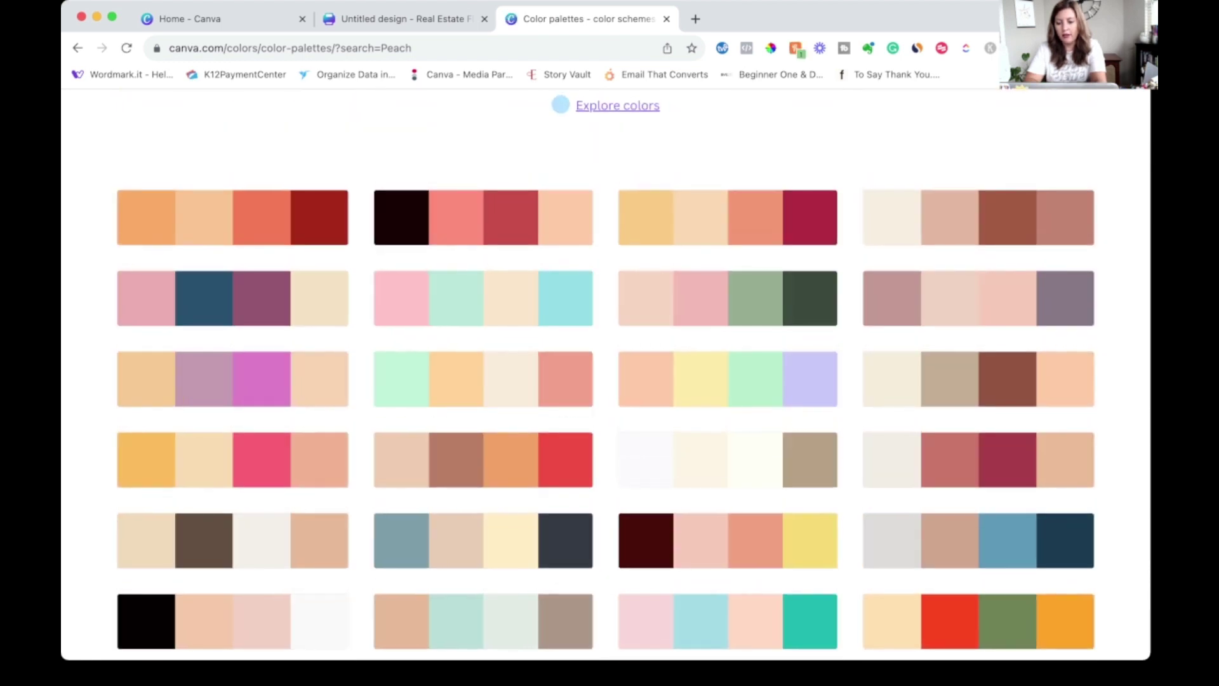
{"action": "scroll", "coordinate": [728, 460], "scroll_direction": "up", "scroll_amount": 4}
{"action": "scroll", "coordinate": [482, 330], "scroll_direction": "down", "scroll_amount": 2}
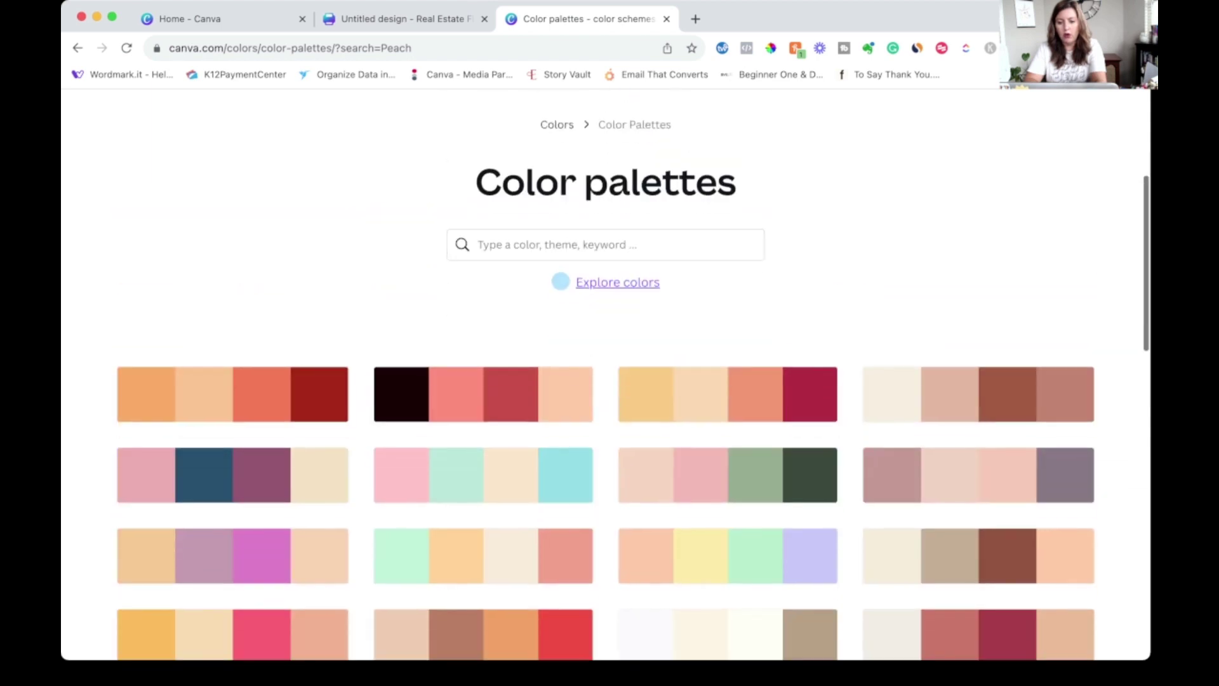
{"action": "scroll", "coordinate": [232, 241], "scroll_direction": "down", "scroll_amount": 4}
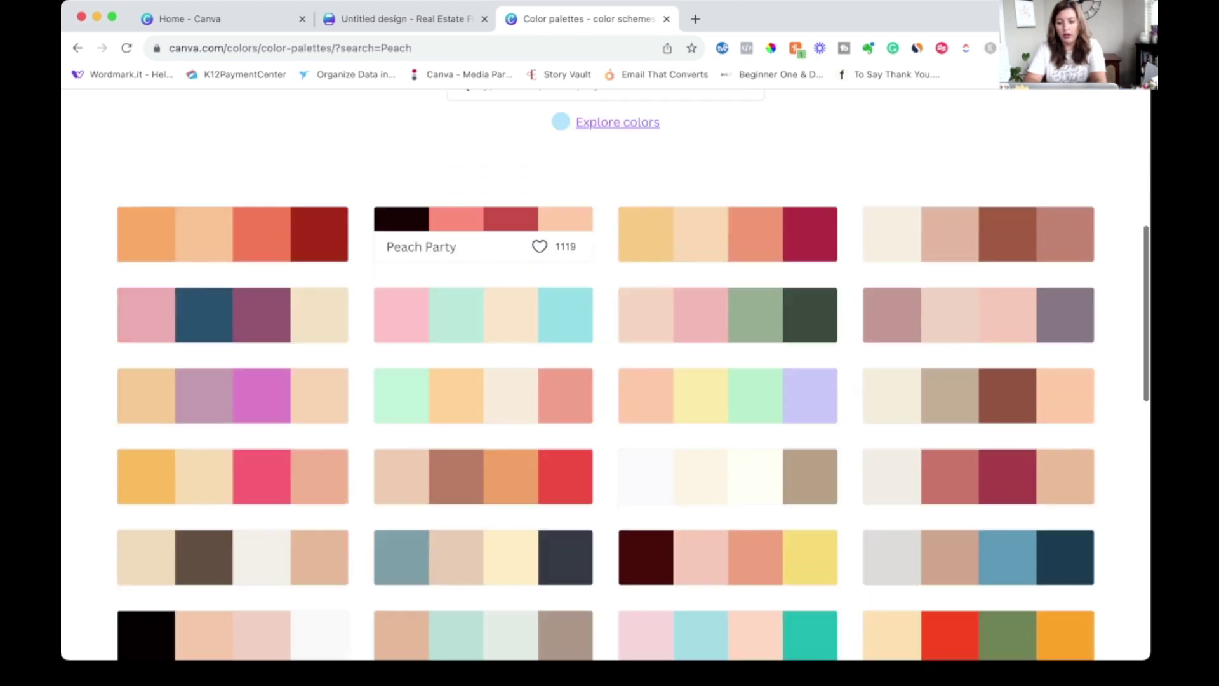
Open the Pastel Appeal palette from the peach results and examine its photo, color names and hex codes
{"action": "scroll", "coordinate": [233, 356], "scroll_direction": "down", "scroll_amount": 2}
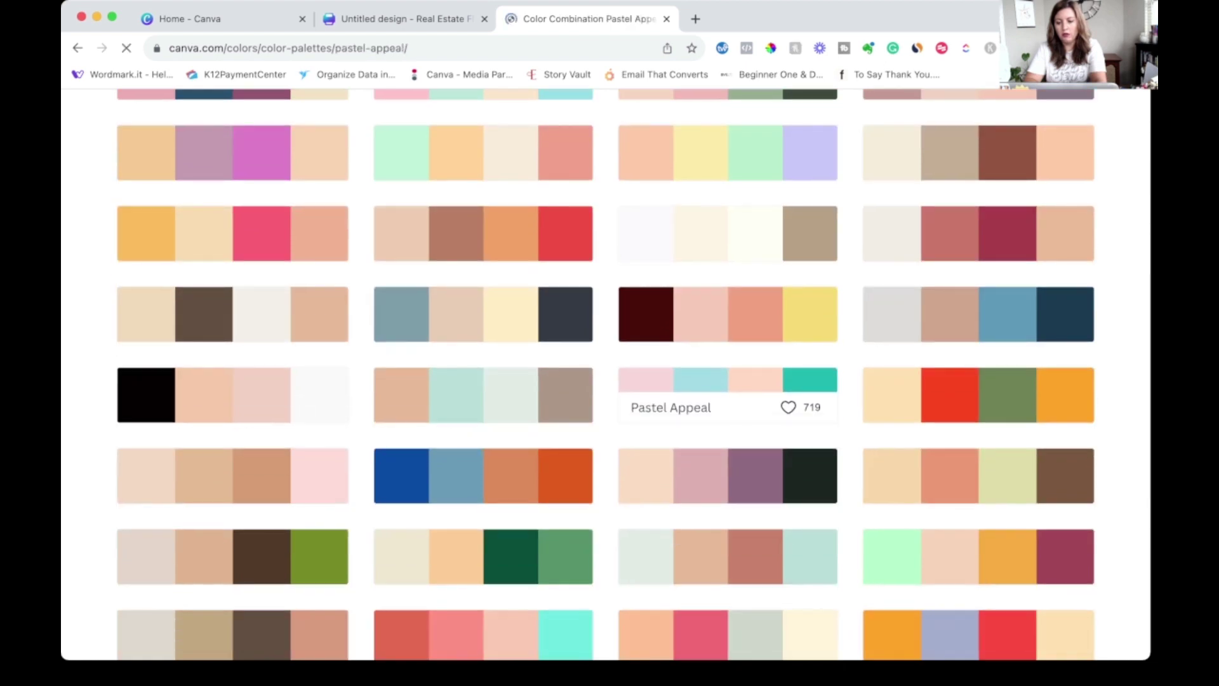
{"action": "scroll", "coordinate": [605, 374], "scroll_direction": "down", "scroll_amount": 7}
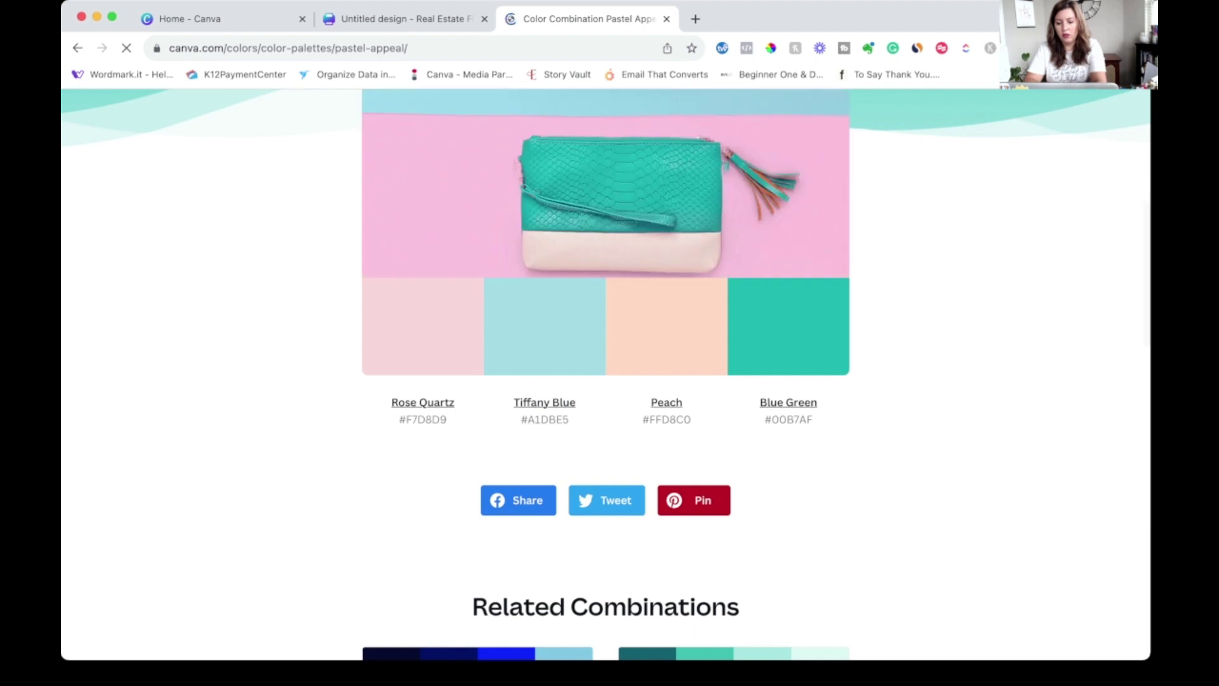
{"action": "scroll", "coordinate": [606, 375], "scroll_direction": "down", "scroll_amount": 2}
{"action": "scroll", "coordinate": [606, 375], "scroll_direction": "up", "scroll_amount": 3}
{"action": "scroll", "coordinate": [606, 375], "scroll_direction": "up", "scroll_amount": 2}
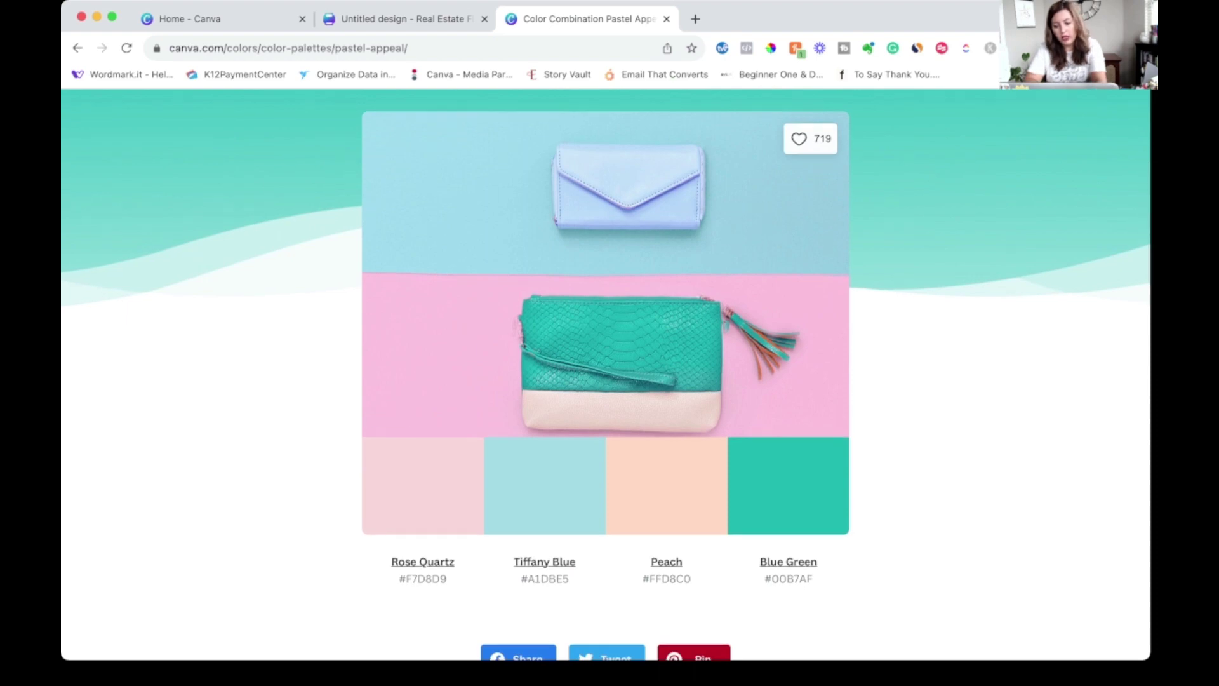
{"action": "mouse_move", "coordinate": [788, 483]}
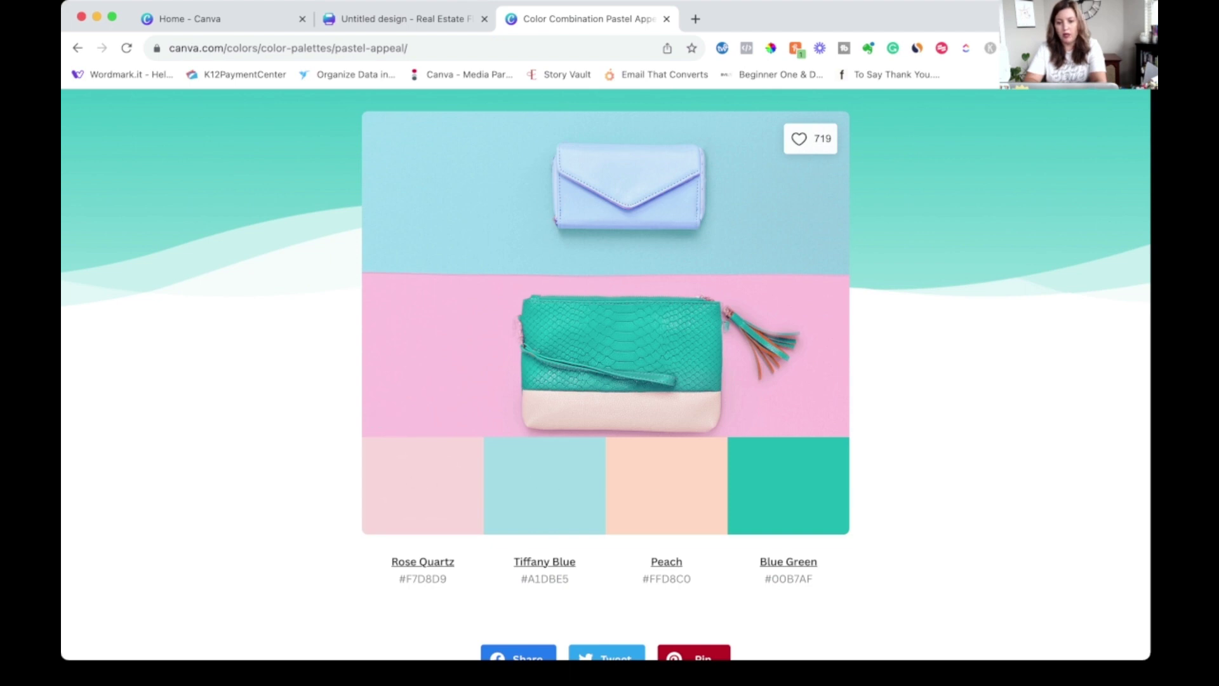
Return to the flyer design and recolor the first rectangle with Pastel Appeal's Rose Quartz, #F7D8D9
{"action": "left_click", "coordinate": [403, 18]}
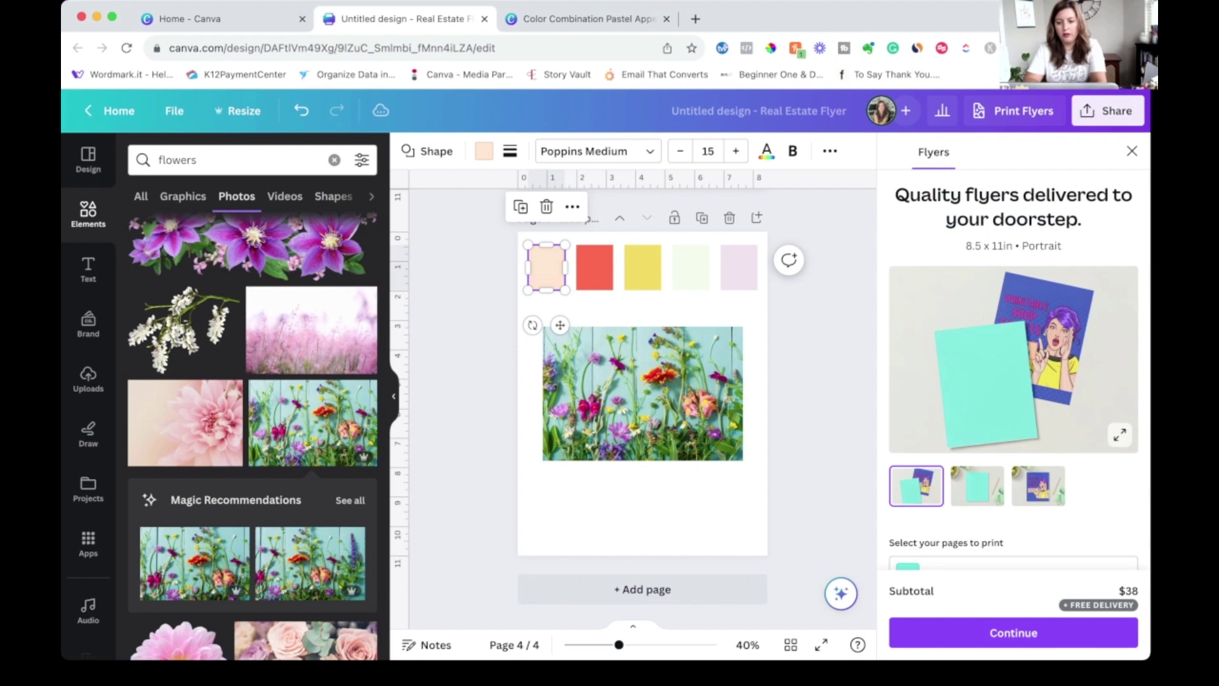
{"action": "left_click", "coordinate": [484, 151]}
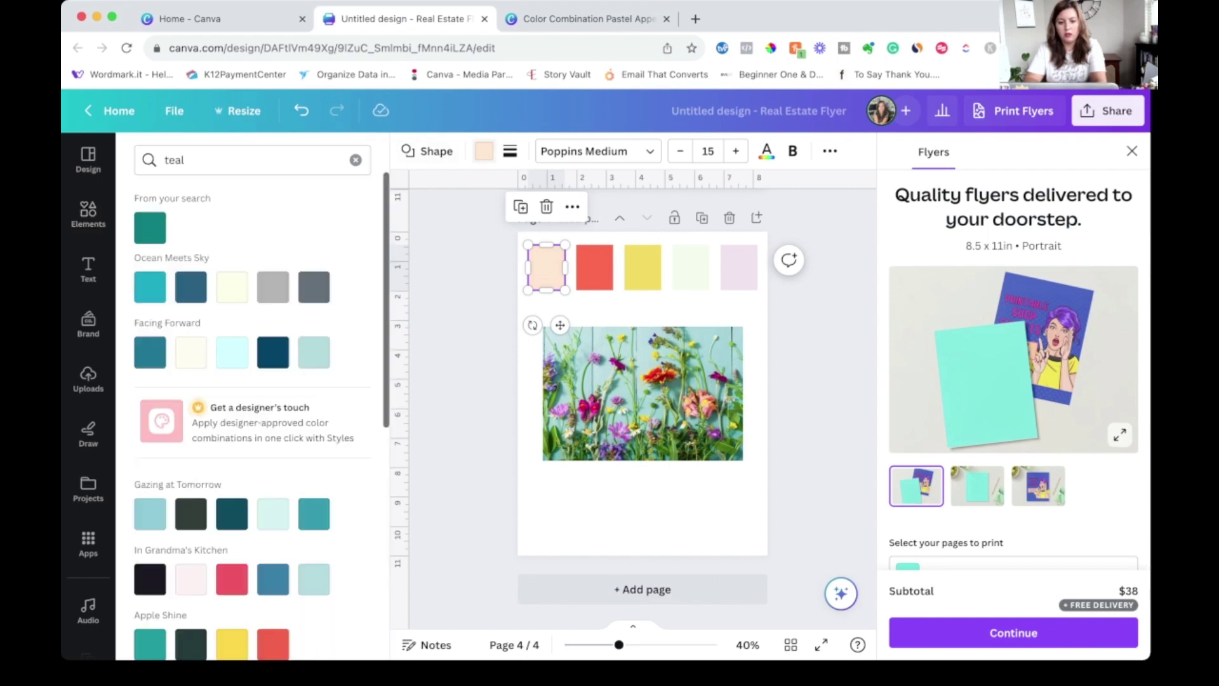
{"action": "type", "text": "#F7D8D9"}
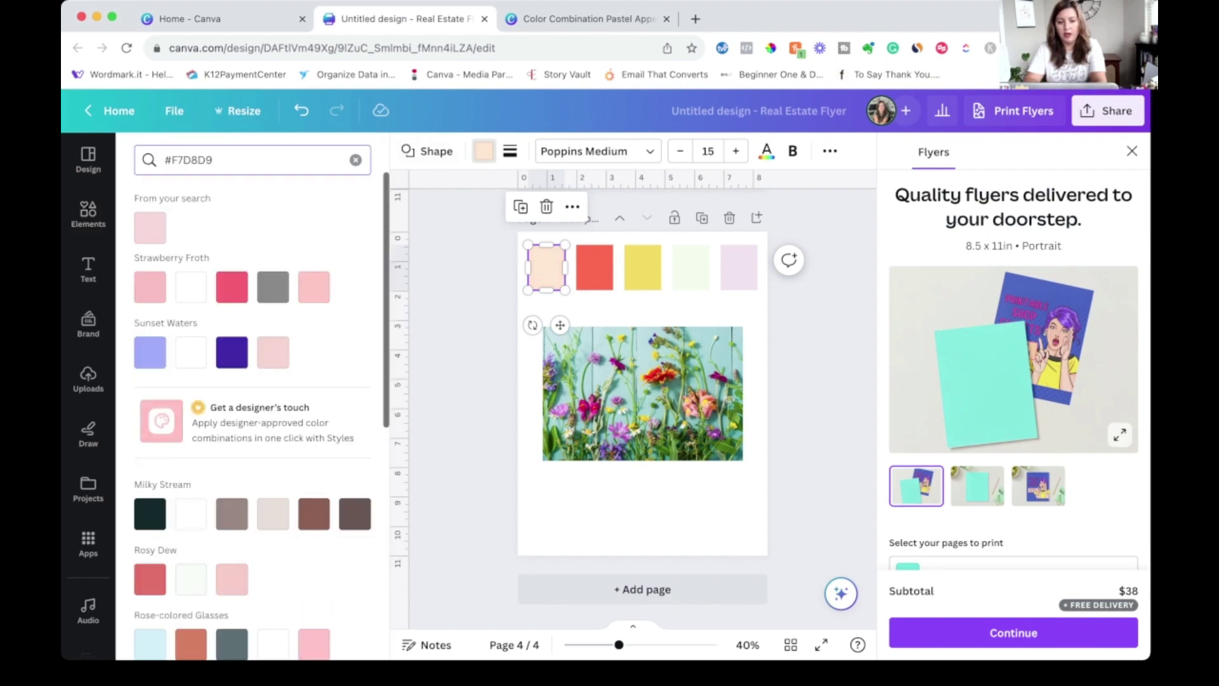
{"action": "left_click", "coordinate": [150, 227]}
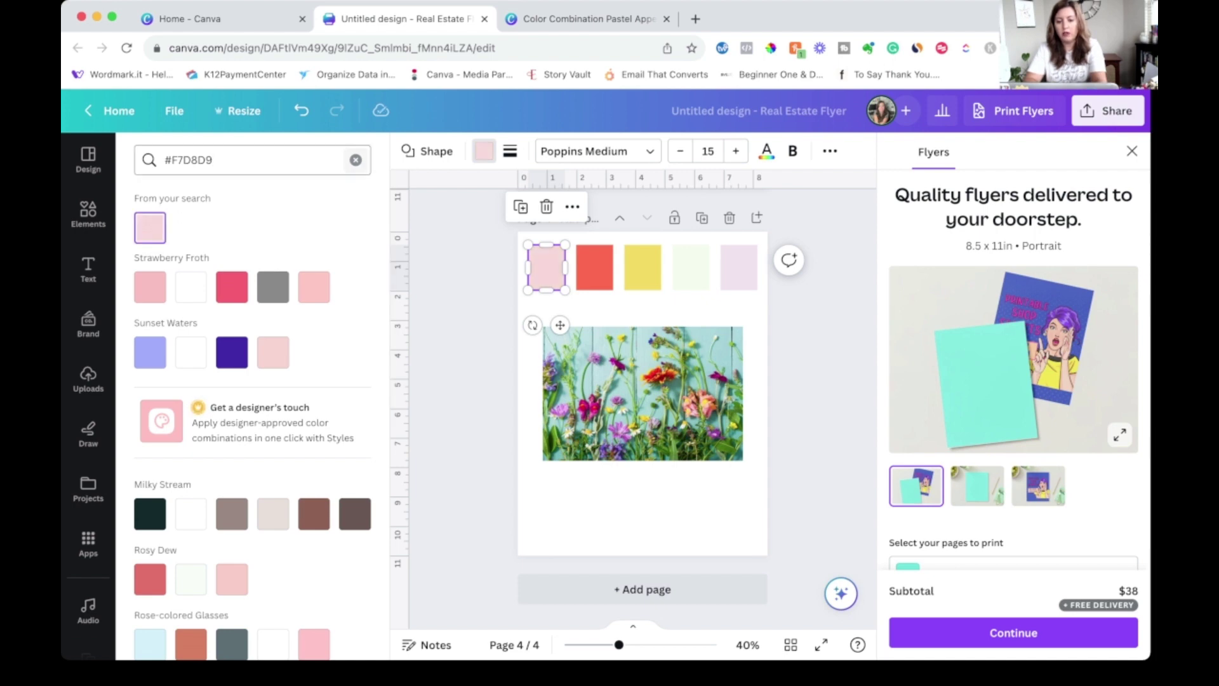
Clear the color search and look through the document colors and brand kit palettes
{"action": "left_click", "coordinate": [356, 159]}
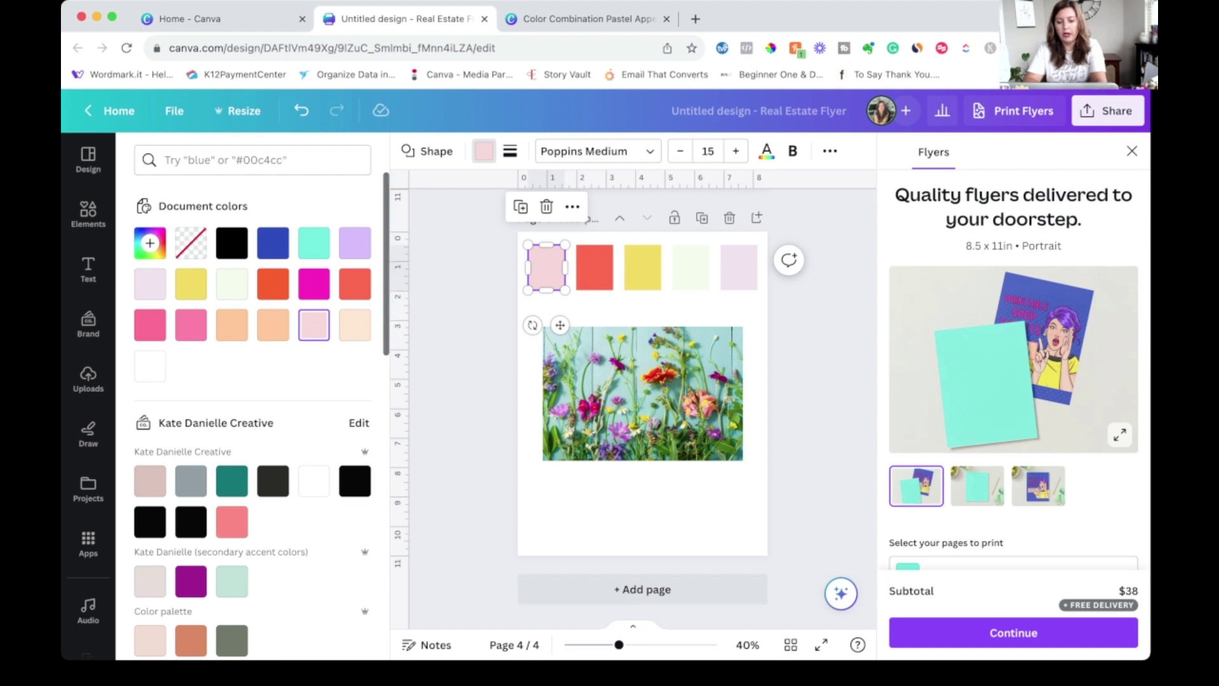
{"action": "scroll", "coordinate": [252, 406], "scroll_direction": "down", "scroll_amount": 3}
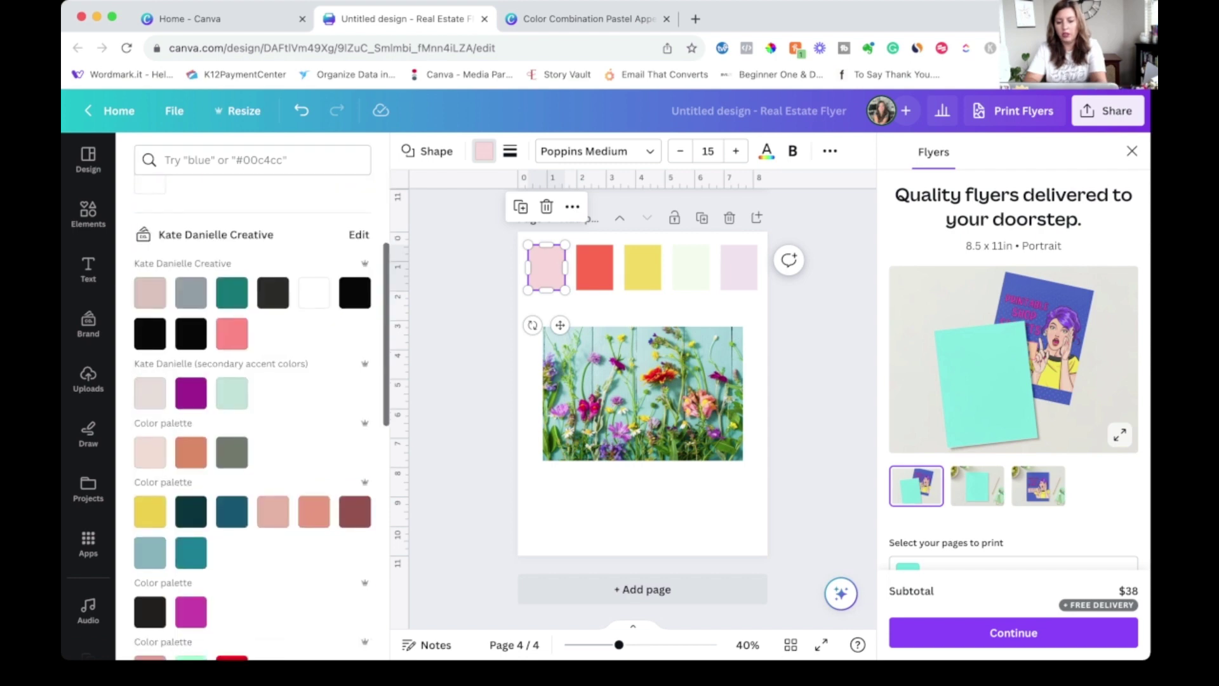
{"action": "scroll", "coordinate": [253, 407], "scroll_direction": "down", "scroll_amount": 2}
{"action": "scroll", "coordinate": [253, 407], "scroll_direction": "up", "scroll_amount": 4}
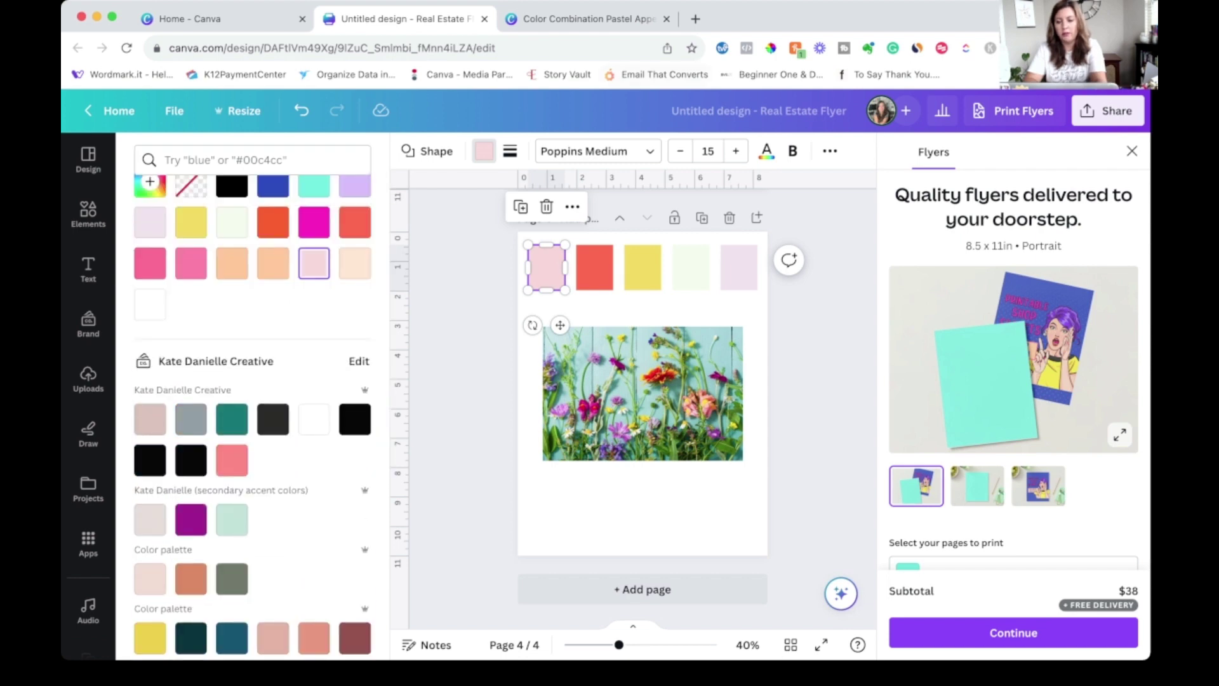
Go back to Canva's Colors page, open Color meanings, and browse the grid of colors
{"action": "key", "text": "ctrl+Tab"}
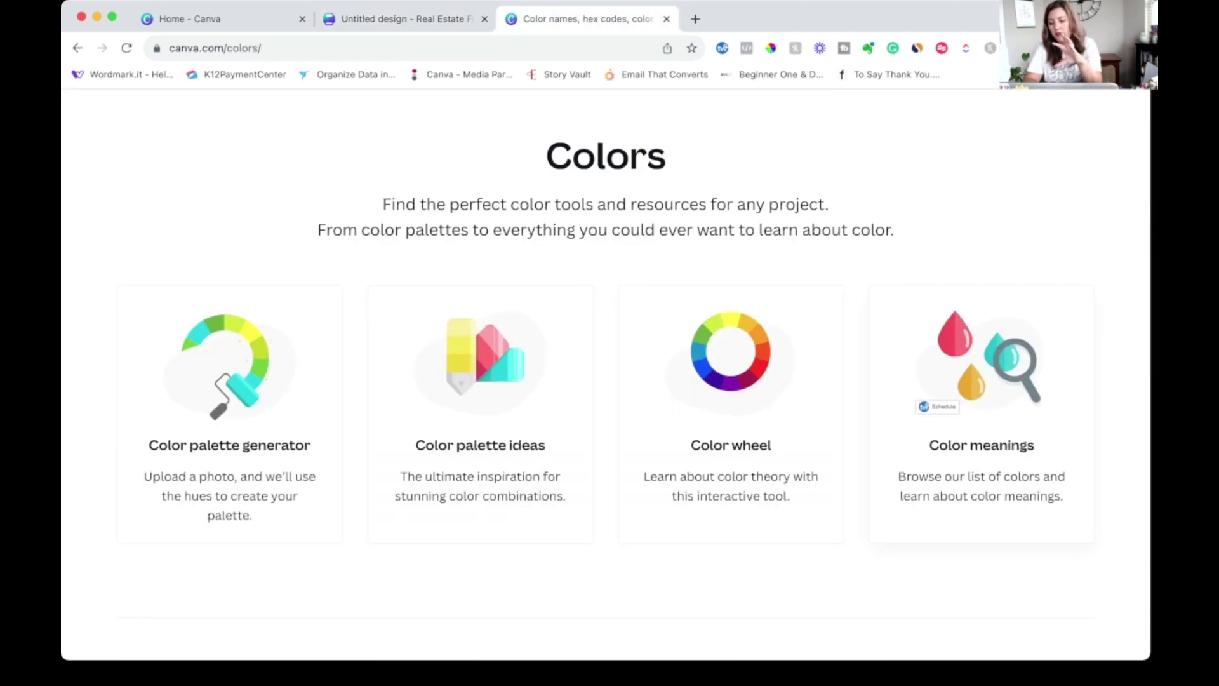
{"action": "left_click", "coordinate": [981, 368]}
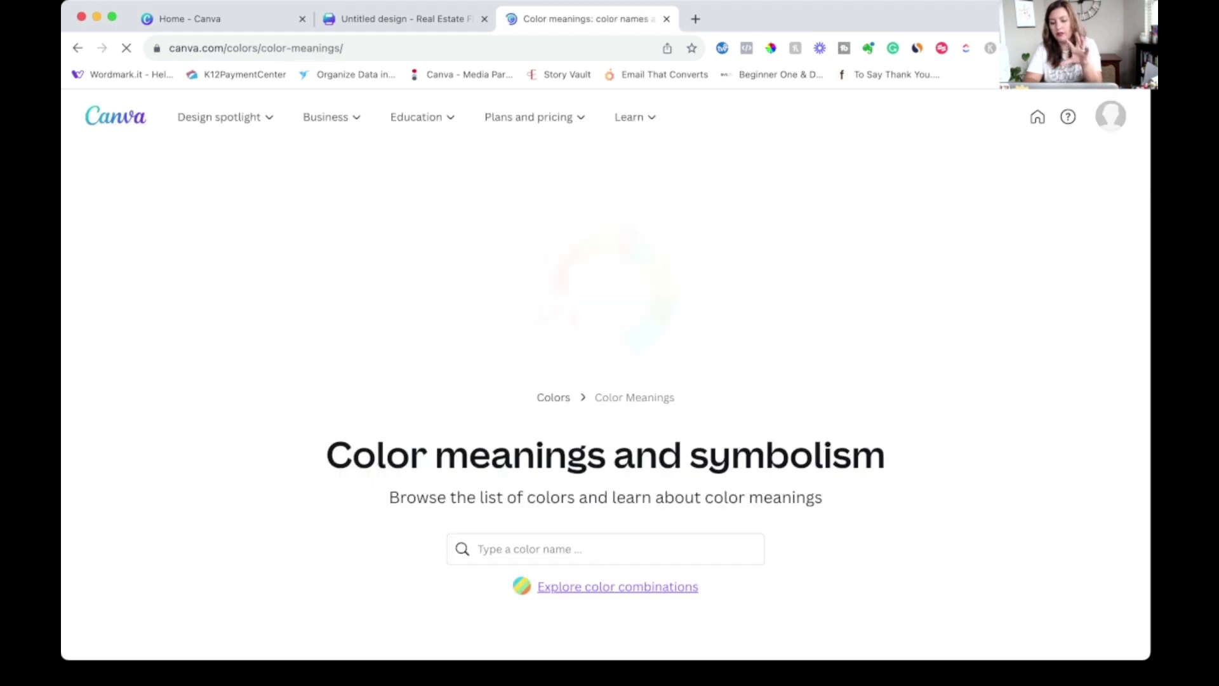
{"action": "scroll", "coordinate": [605, 381], "scroll_direction": "down", "scroll_amount": 5}
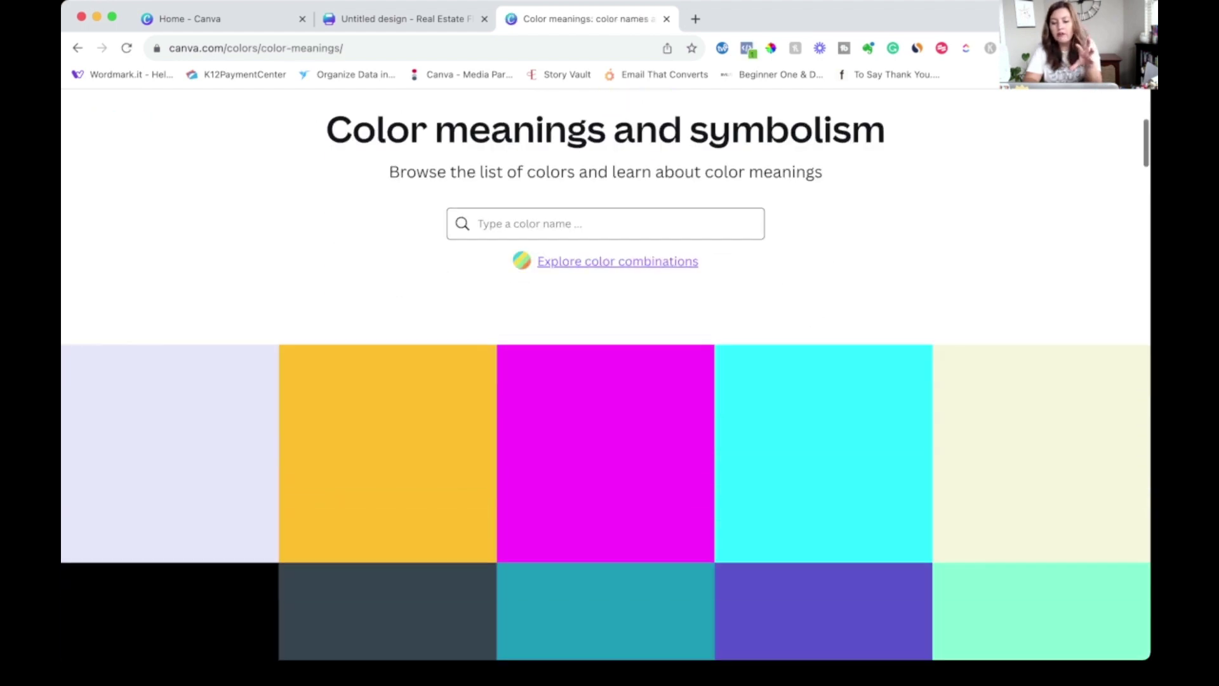
{"action": "scroll", "coordinate": [606, 375], "scroll_direction": "down", "scroll_amount": 7}
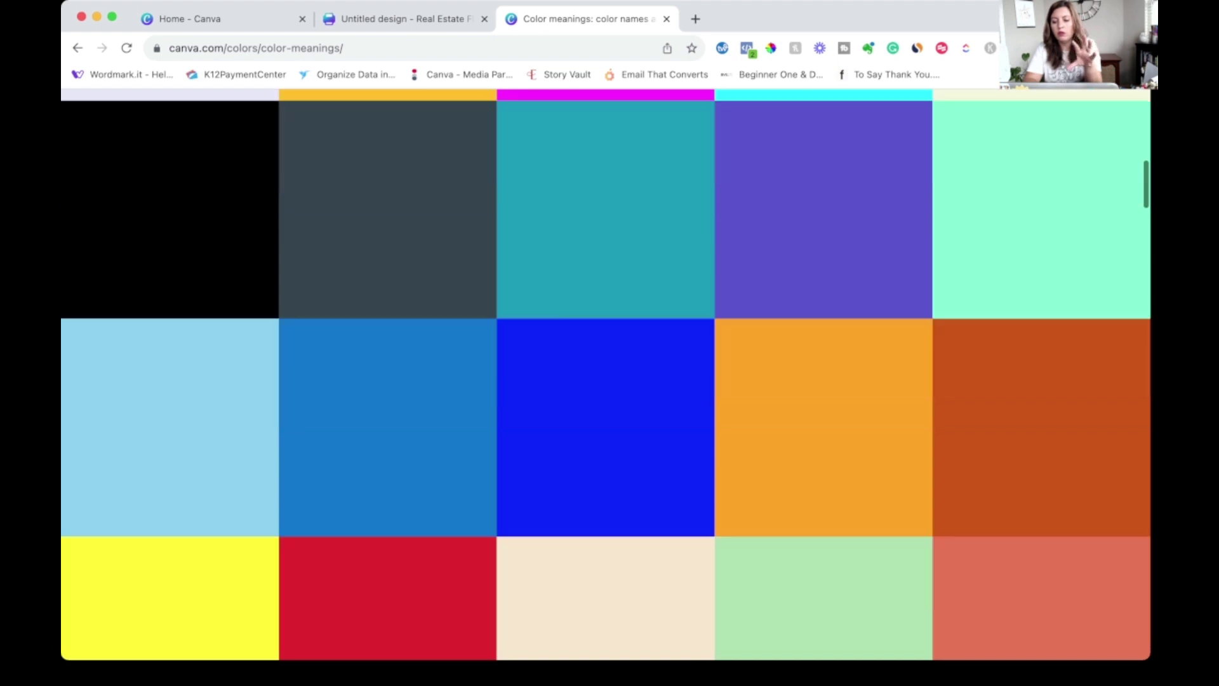
{"action": "scroll", "coordinate": [824, 331], "scroll_direction": "down", "scroll_amount": 2}
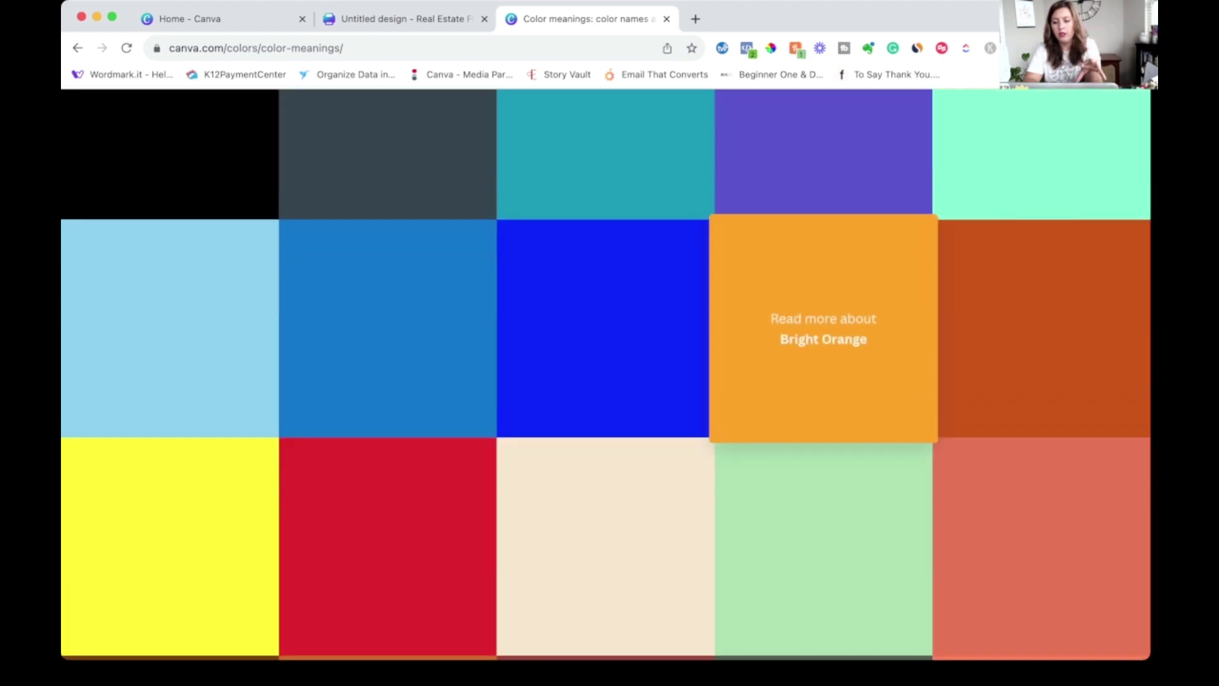
Browse the rest of the color meanings grid and open the page about Lilac
{"action": "scroll", "coordinate": [824, 331], "scroll_direction": "down", "scroll_amount": 3}
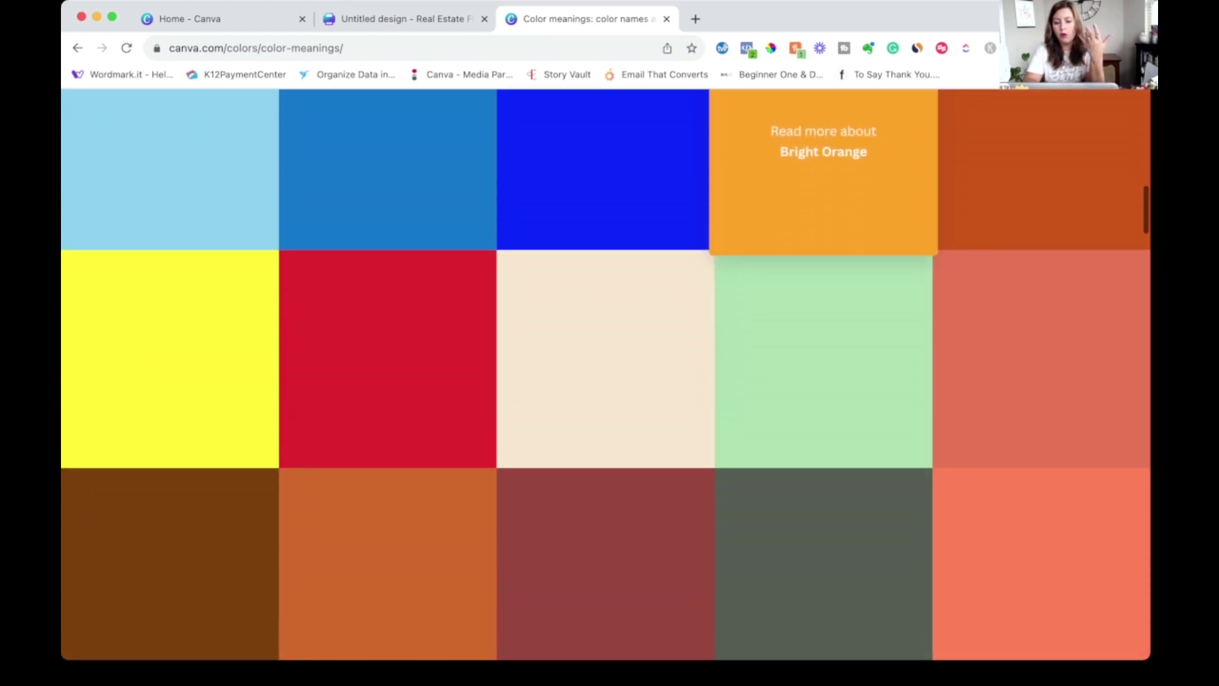
{"action": "scroll", "coordinate": [824, 330], "scroll_direction": "down", "scroll_amount": 8}
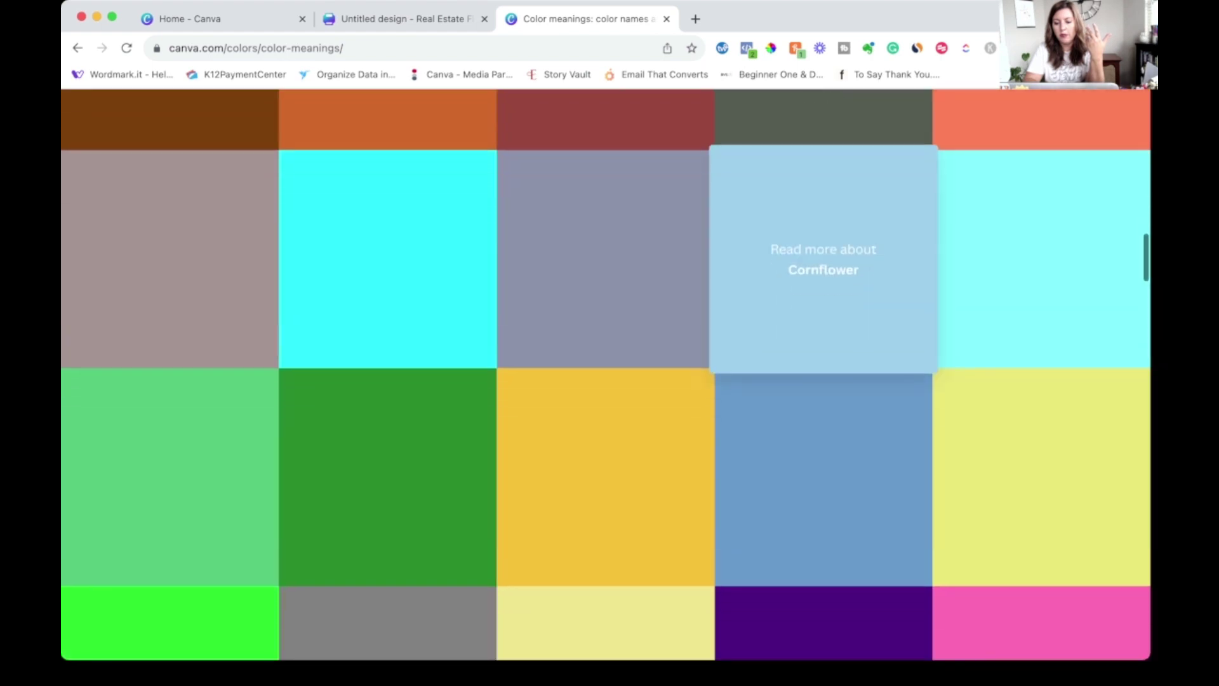
{"action": "scroll", "coordinate": [606, 317], "scroll_direction": "down", "scroll_amount": 7}
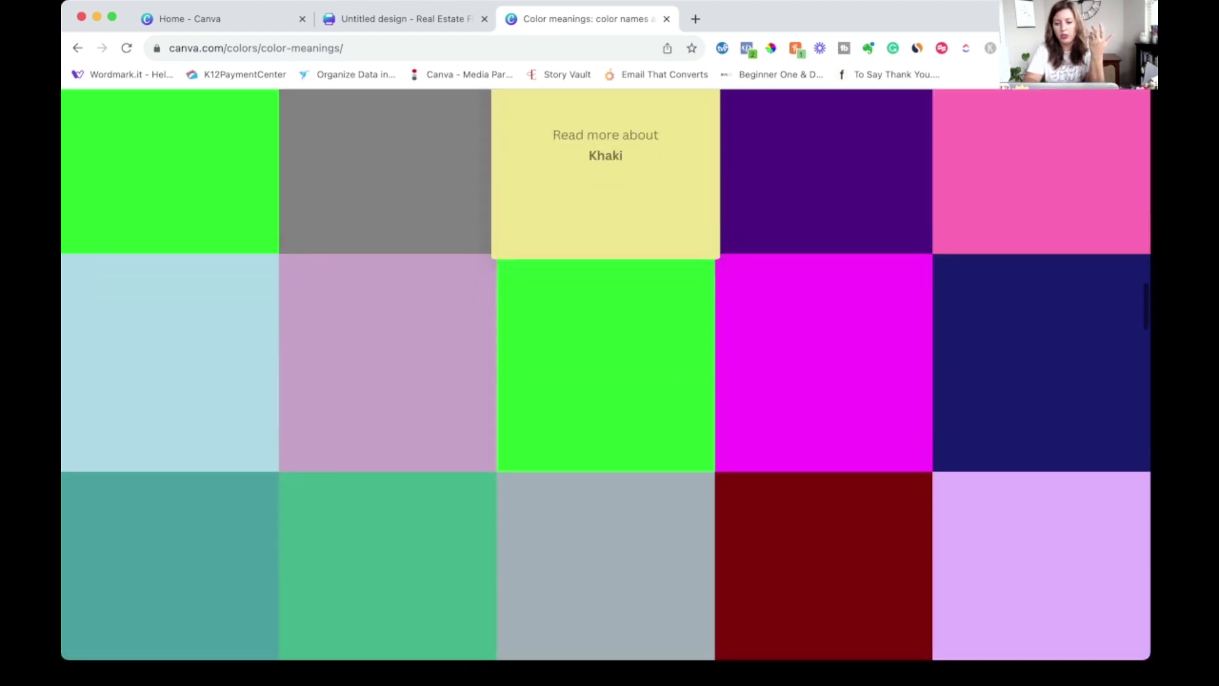
{"action": "scroll", "coordinate": [605, 241], "scroll_direction": "down", "scroll_amount": 8}
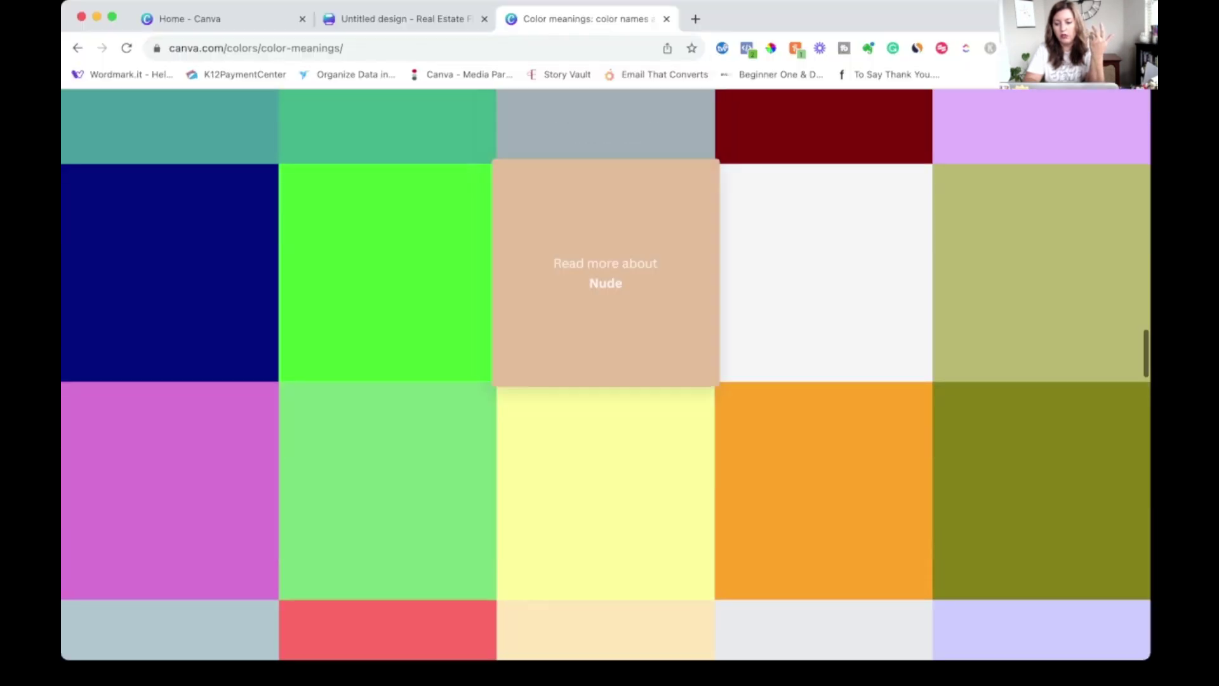
{"action": "scroll", "coordinate": [606, 273], "scroll_direction": "down", "scroll_amount": 4}
{"action": "scroll", "coordinate": [605, 318], "scroll_direction": "up", "scroll_amount": 10}
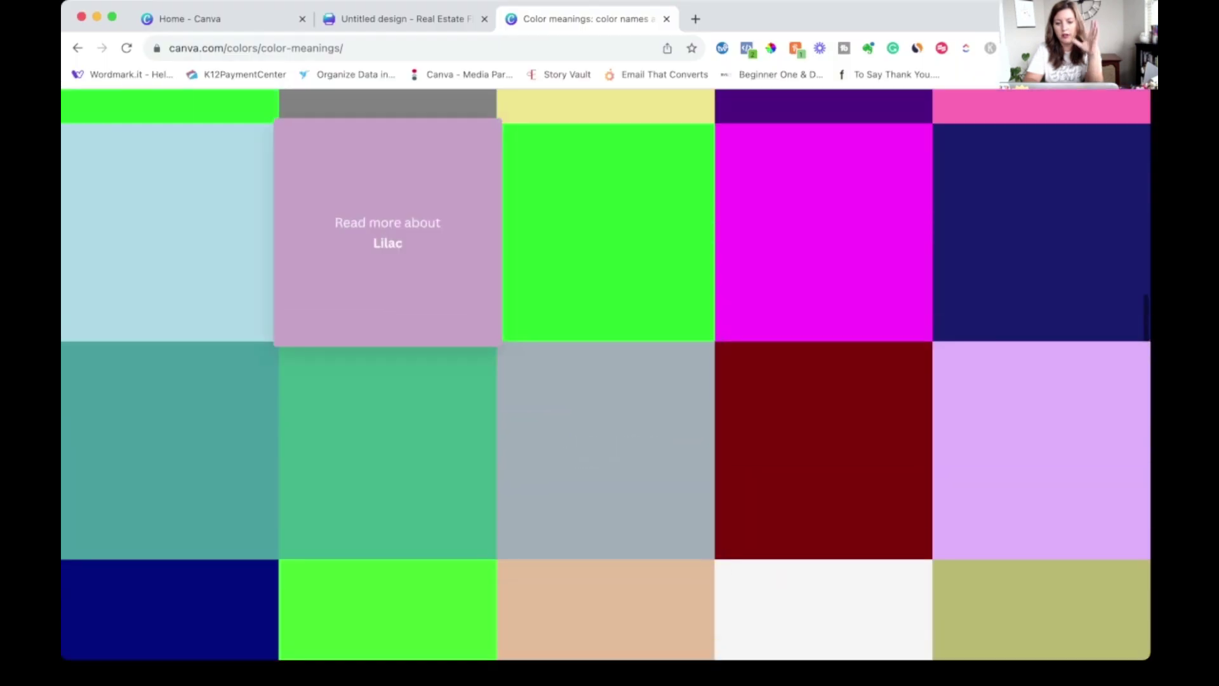
{"action": "left_click", "coordinate": [387, 232]}
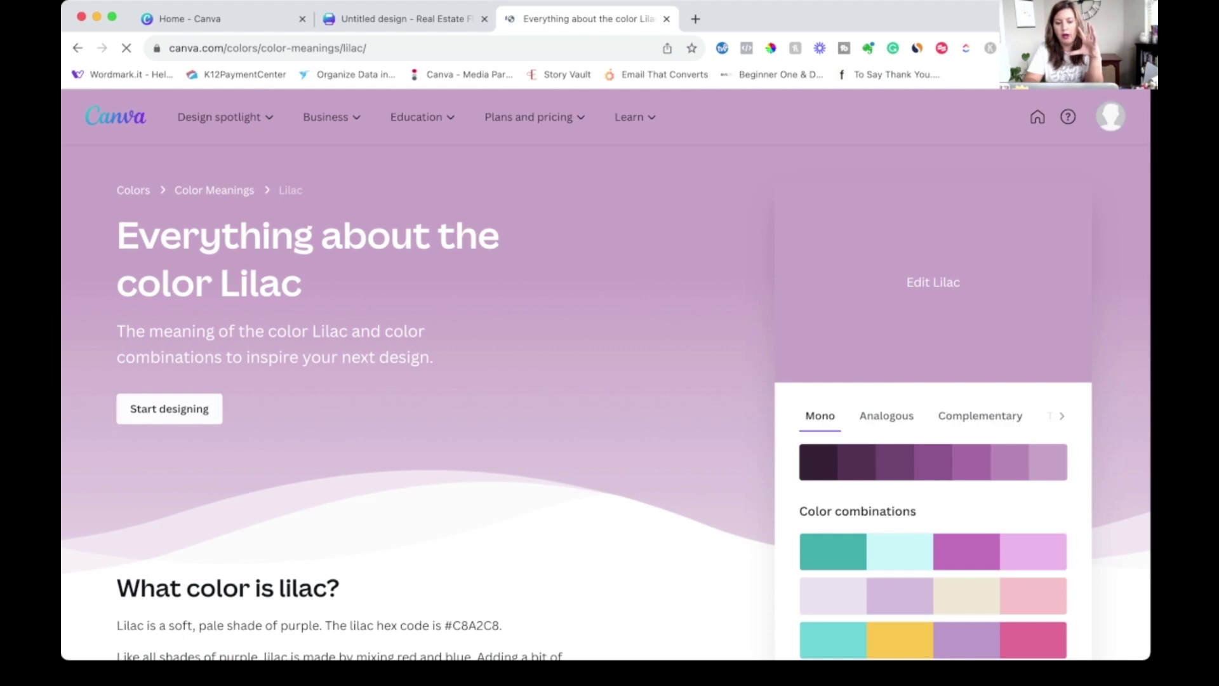
Read the Lilac page's sections on its history, meaning, matching colors and similar colors
{"action": "scroll", "coordinate": [605, 375], "scroll_direction": "down", "scroll_amount": 10}
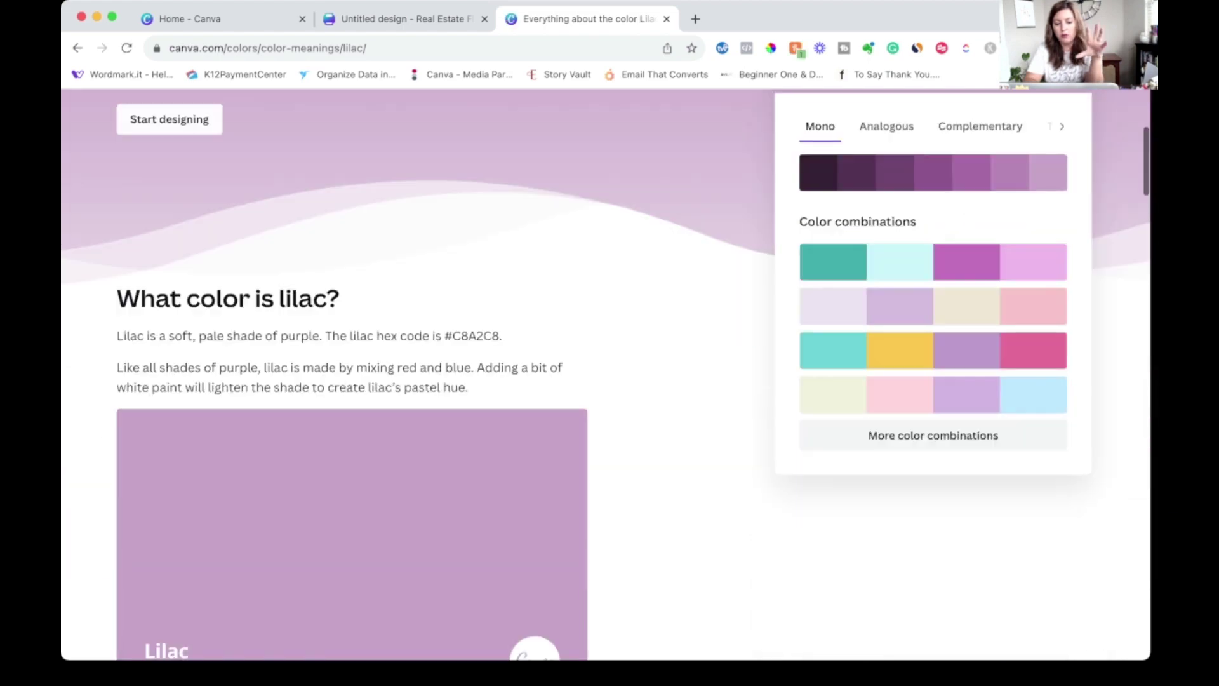
{"action": "scroll", "coordinate": [606, 374], "scroll_direction": "down", "scroll_amount": 8}
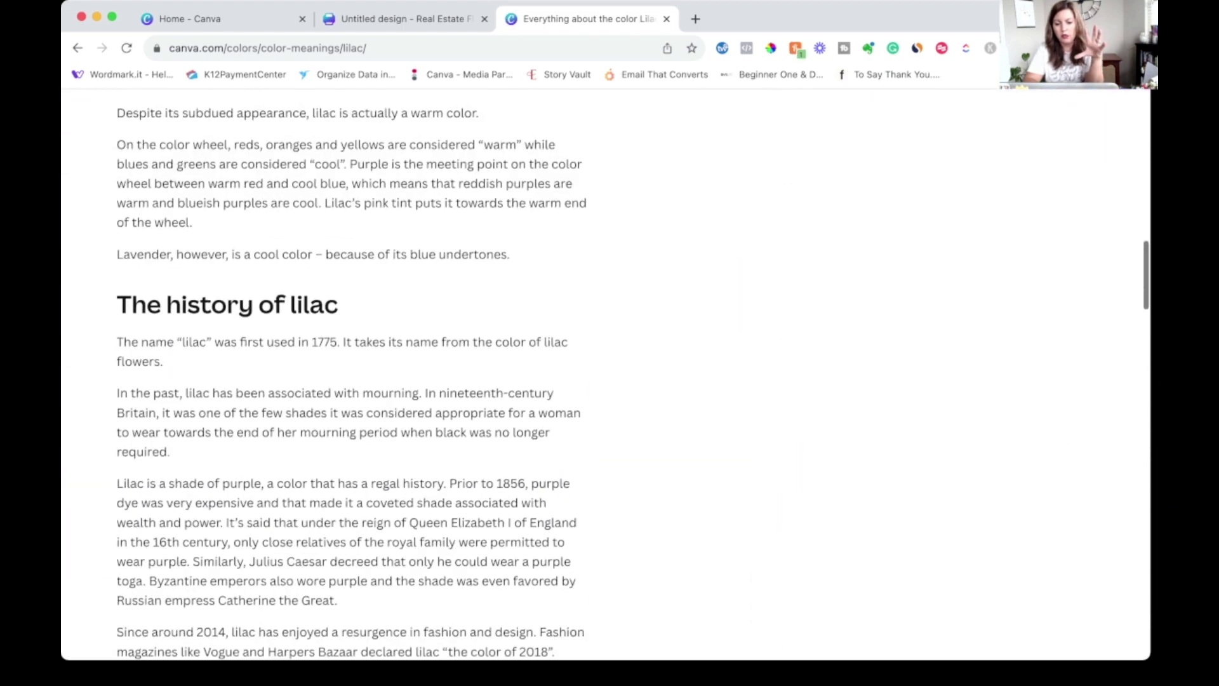
{"action": "scroll", "coordinate": [606, 375], "scroll_direction": "down", "scroll_amount": 8}
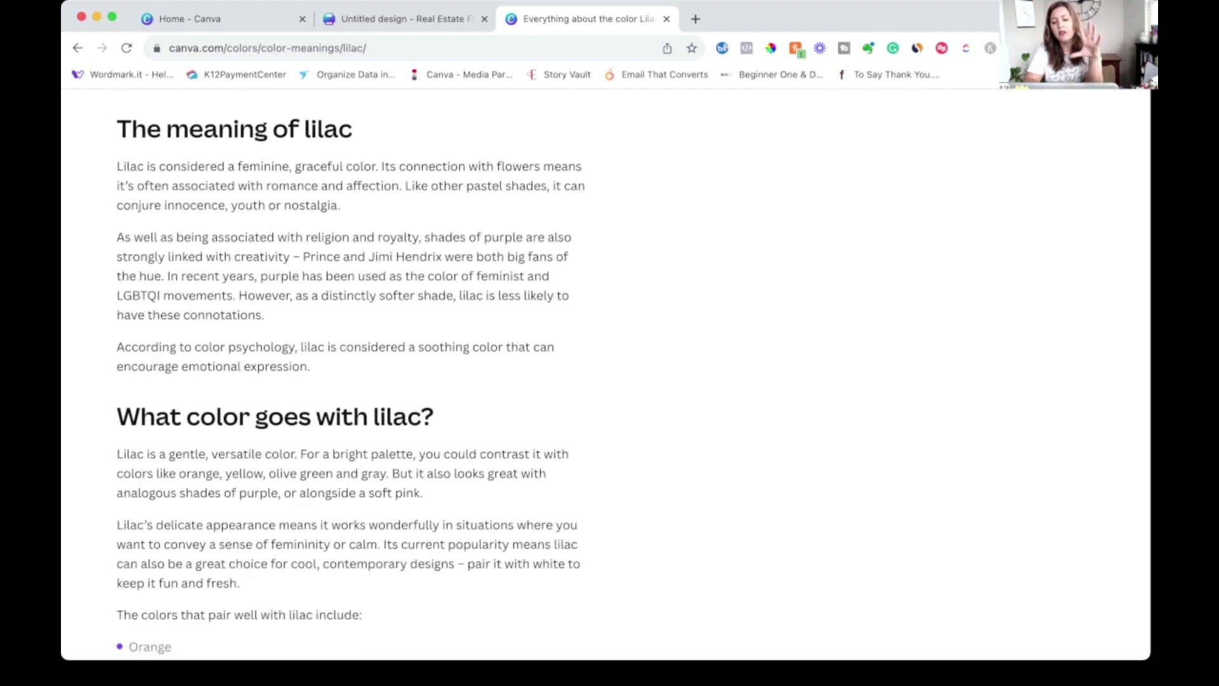
{"action": "scroll", "coordinate": [606, 374], "scroll_direction": "down", "scroll_amount": 5}
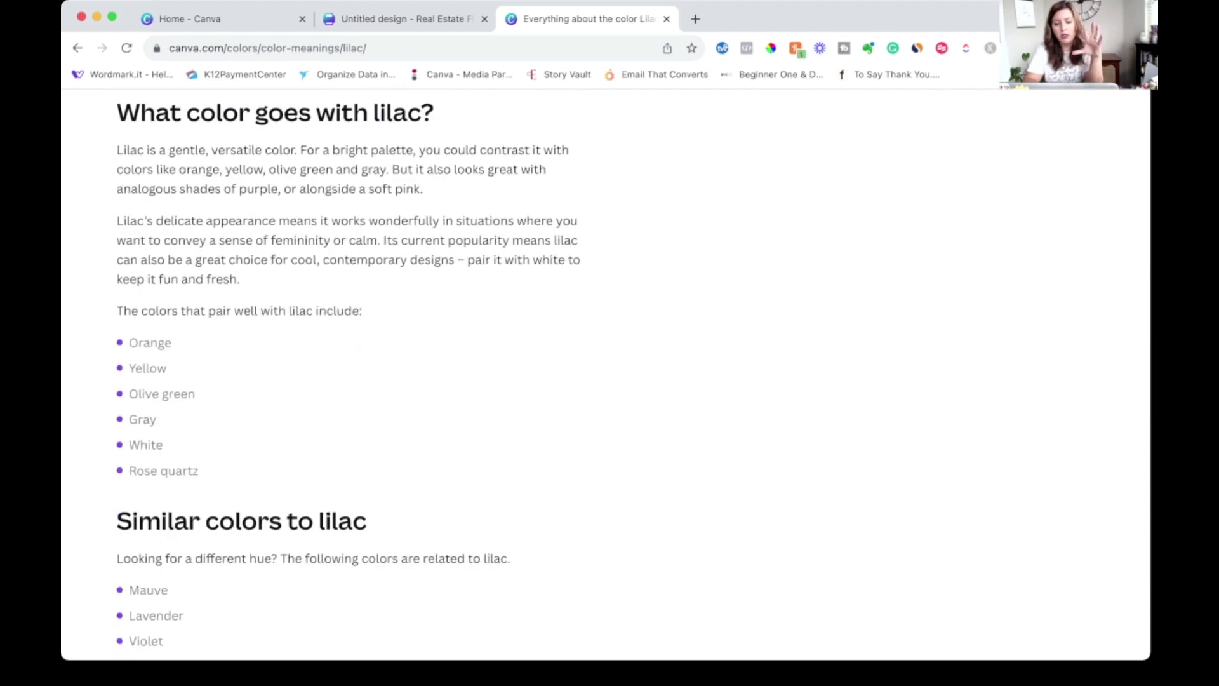
{"action": "scroll", "coordinate": [606, 375], "scroll_direction": "up", "scroll_amount": 5}
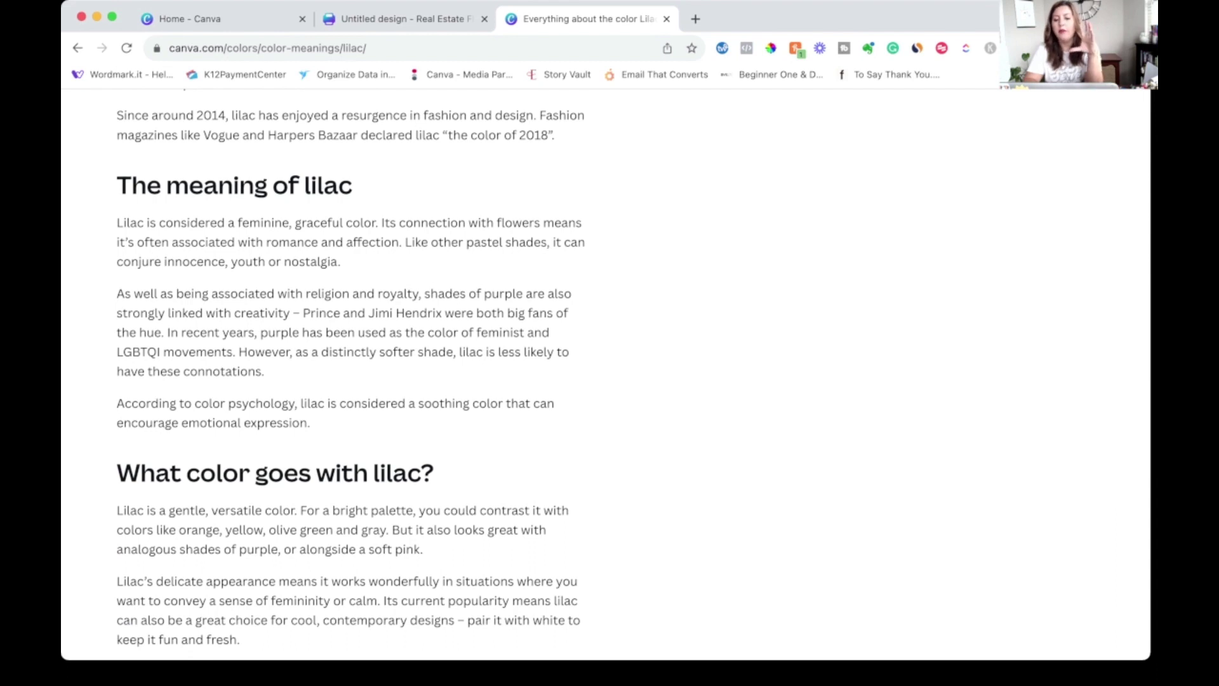
{"action": "scroll", "coordinate": [605, 374], "scroll_direction": "down", "scroll_amount": 6}
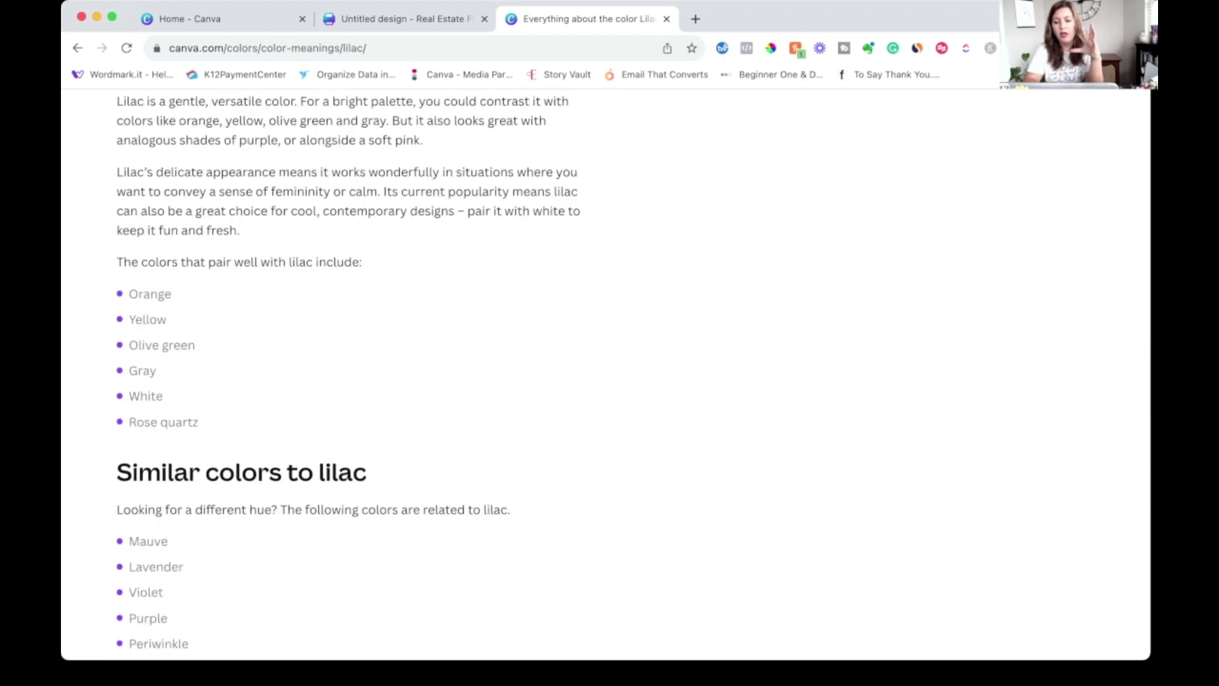
Return to Lilac's color schemes and compare its Analogous, Complementary and Triad variations
{"action": "scroll", "coordinate": [605, 375], "scroll_direction": "up", "scroll_amount": 20}
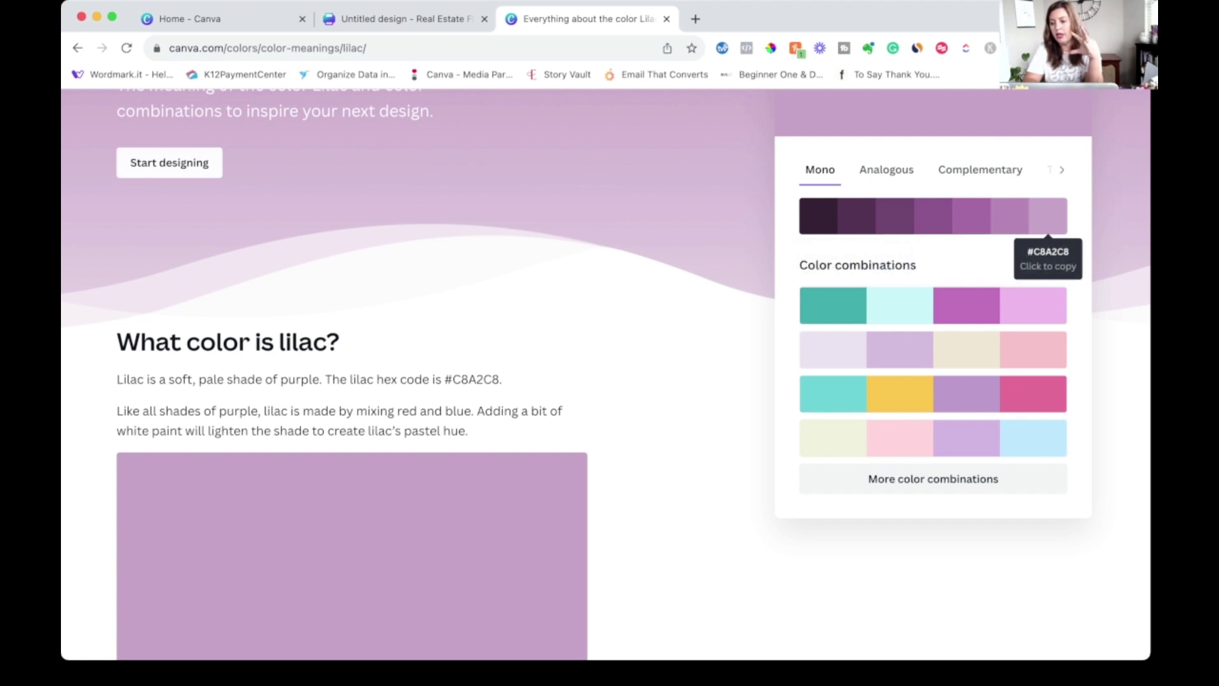
{"action": "left_click", "coordinate": [887, 170]}
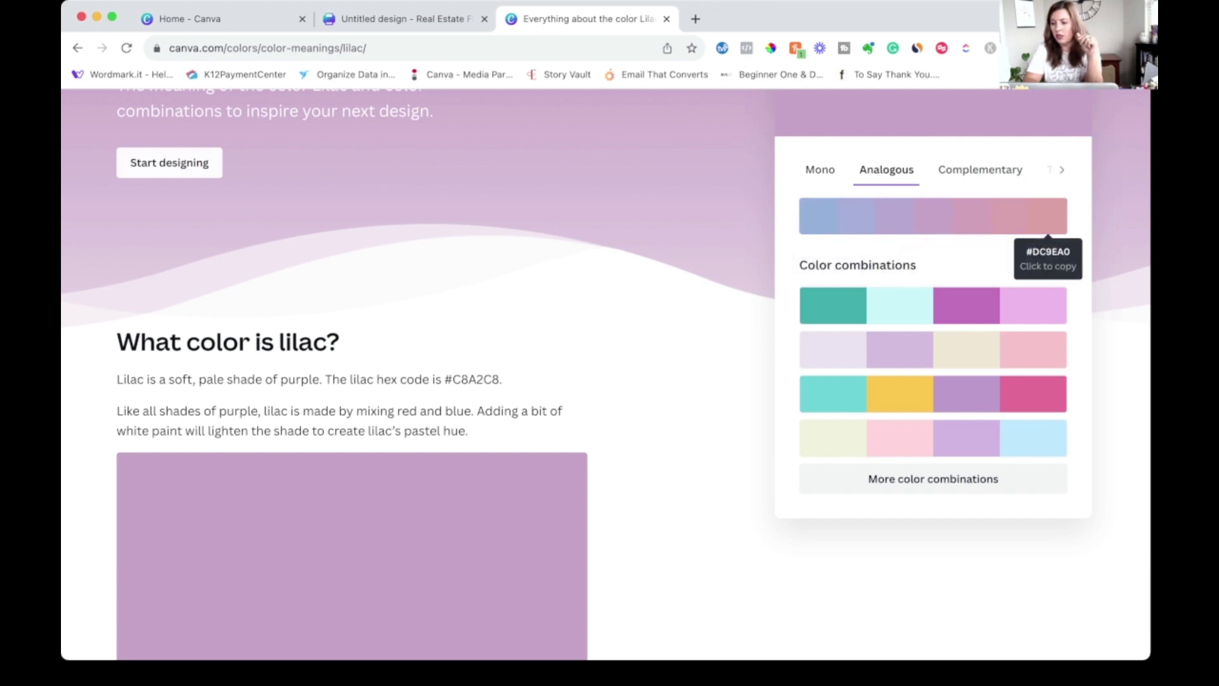
{"action": "left_click", "coordinate": [980, 169]}
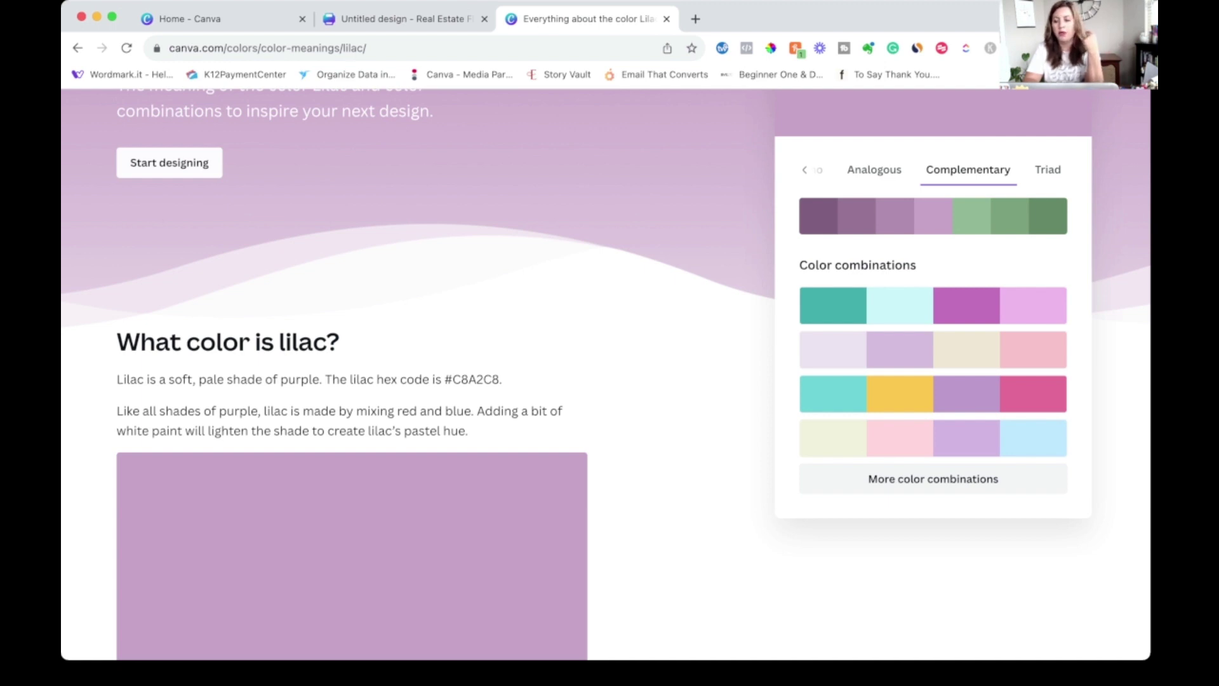
{"action": "mouse_move", "coordinate": [895, 216]}
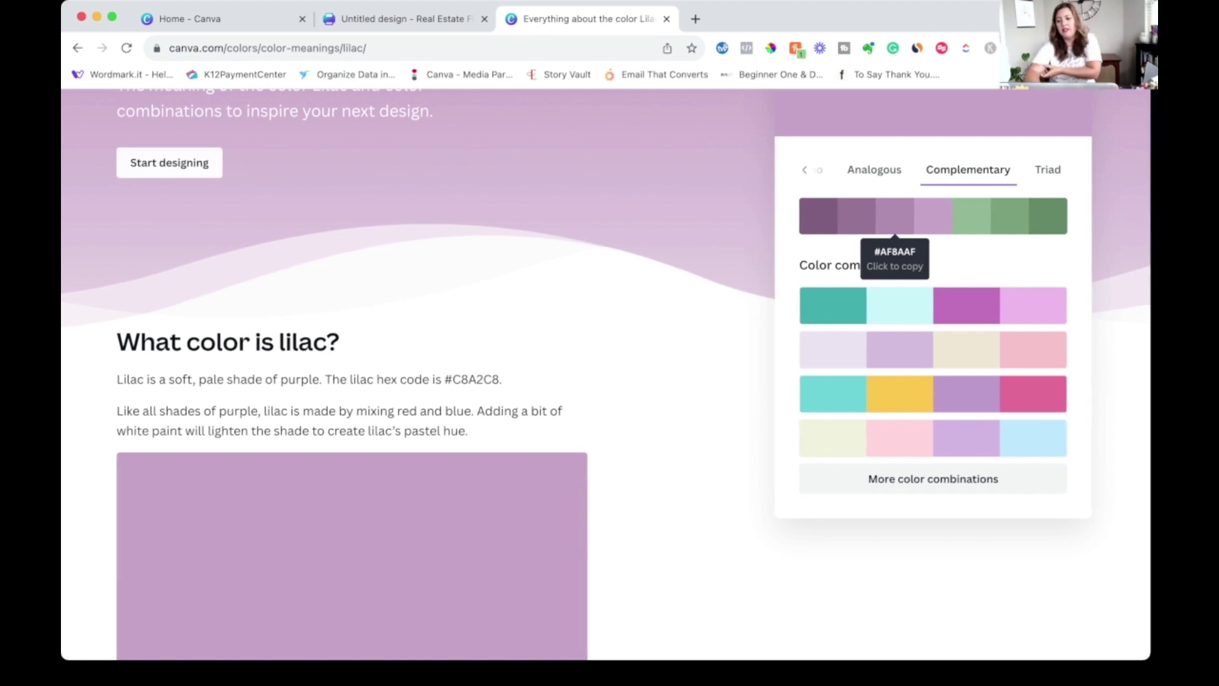
{"action": "left_click", "coordinate": [1047, 170]}
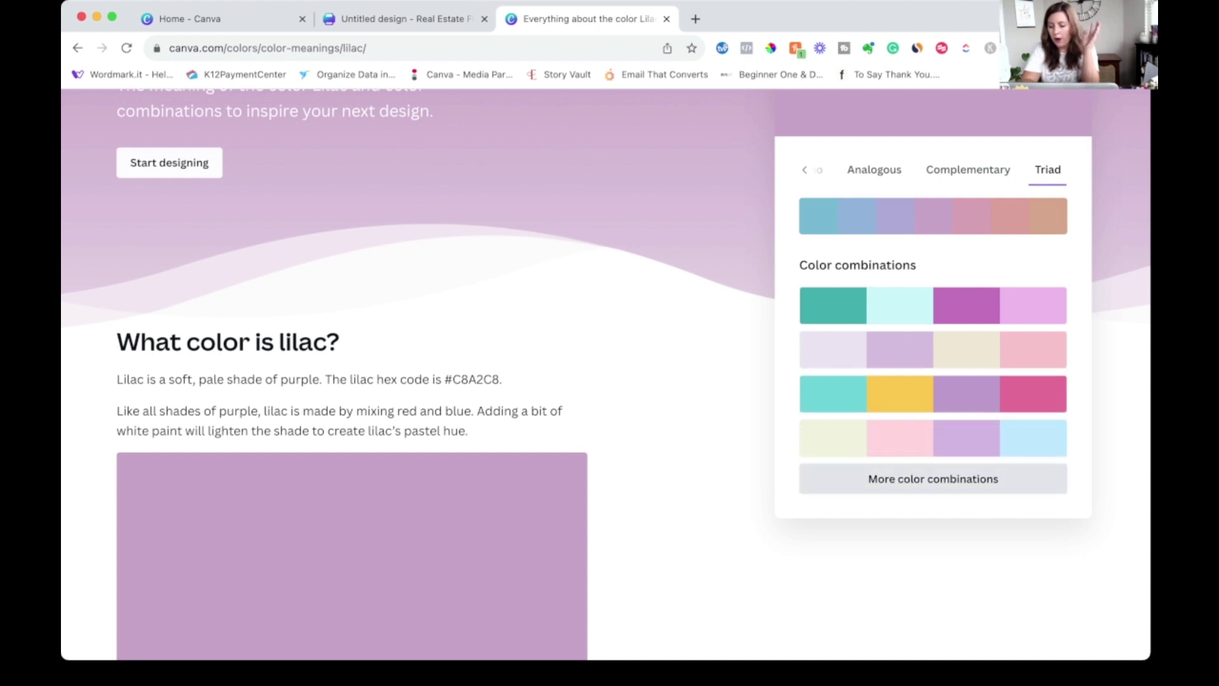
Show more color combinations for Lilac, browse the palettes and open Touch and Electrify
{"action": "left_click", "coordinate": [934, 479]}
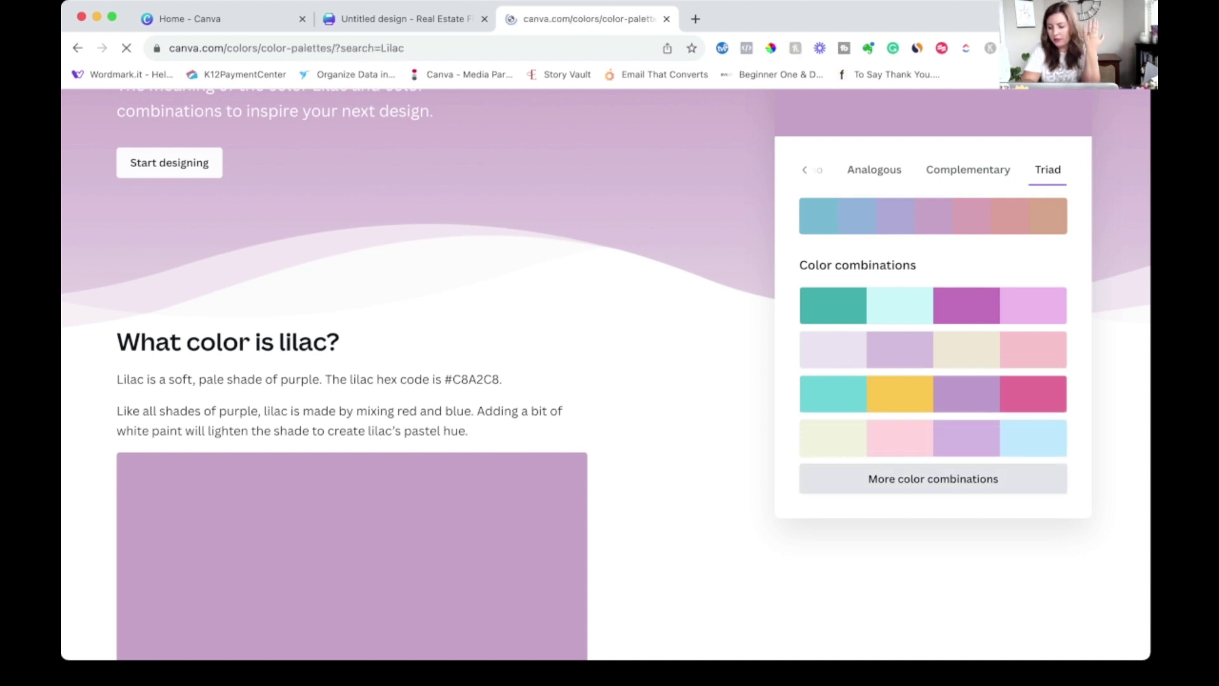
{"action": "scroll", "coordinate": [727, 267], "scroll_direction": "down", "scroll_amount": 8}
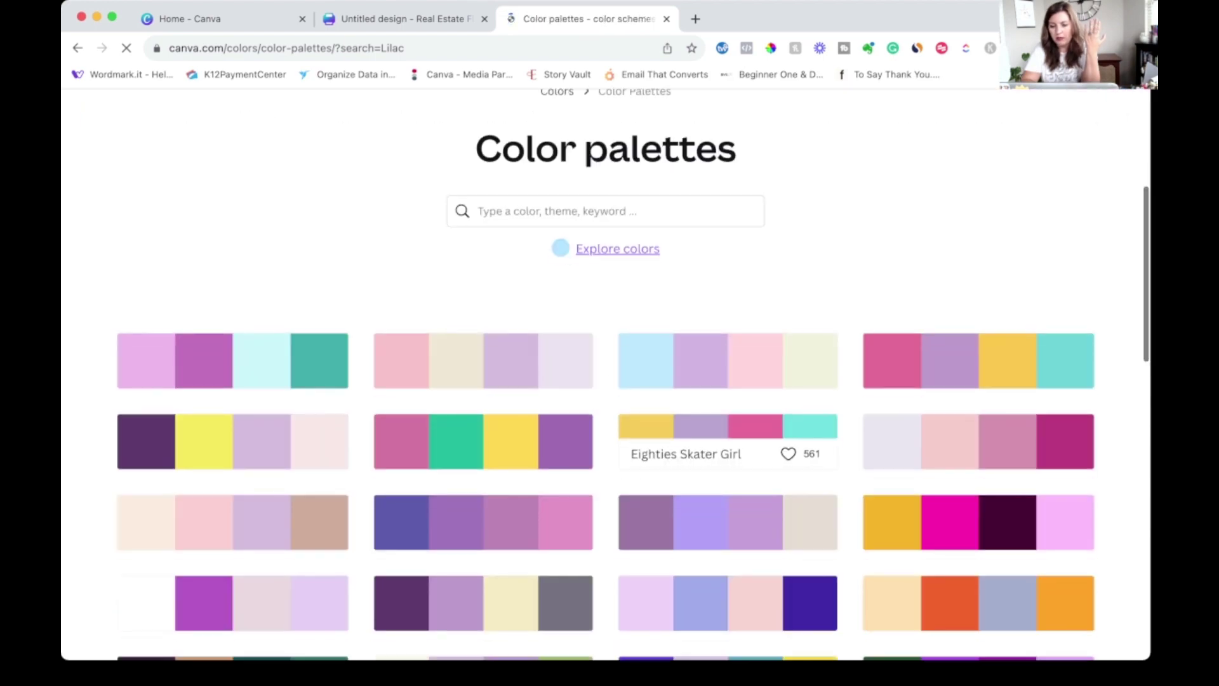
{"action": "scroll", "coordinate": [728, 267], "scroll_direction": "down", "scroll_amount": 9}
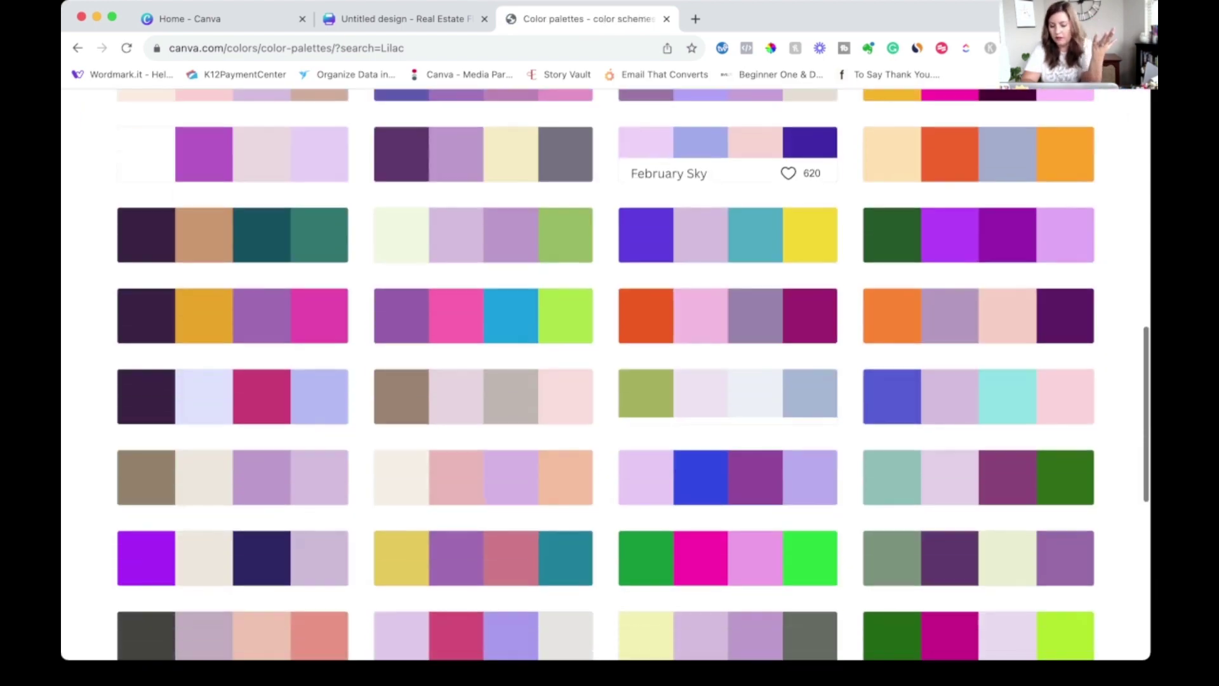
{"action": "scroll", "coordinate": [482, 228], "scroll_direction": "up", "scroll_amount": 4}
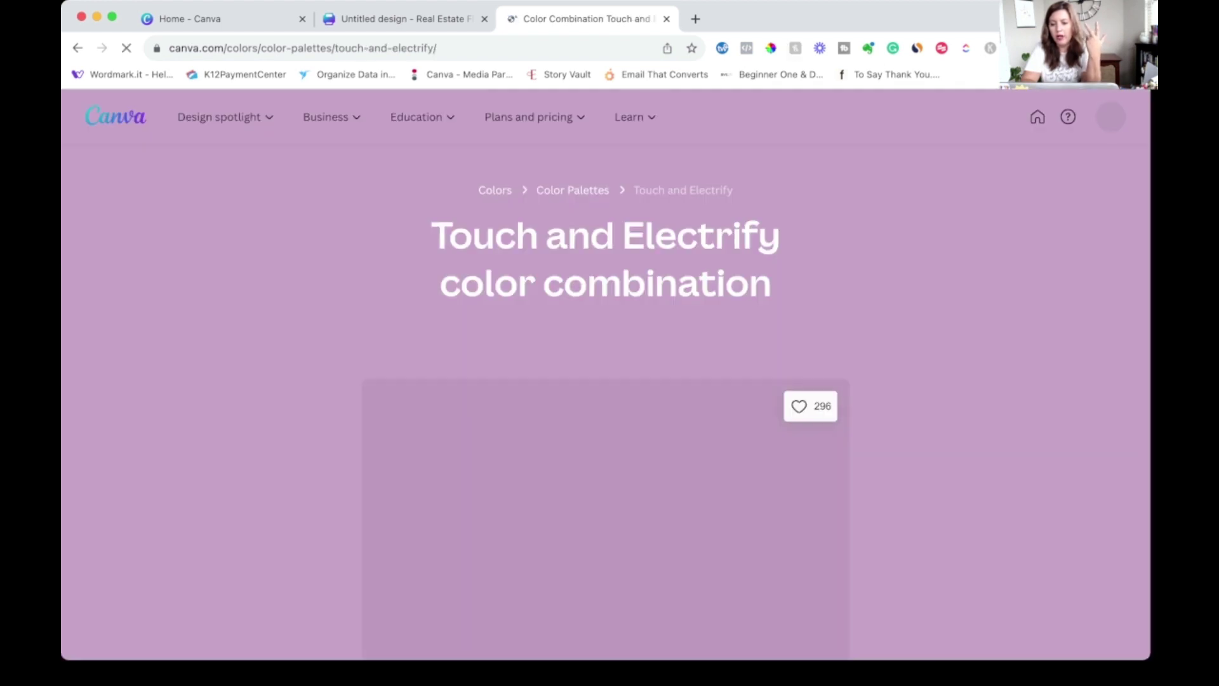
Examine the Touch and Electrify palette's photo, color names, hex codes and related combinations
{"action": "scroll", "coordinate": [606, 375], "scroll_direction": "down", "scroll_amount": 6}
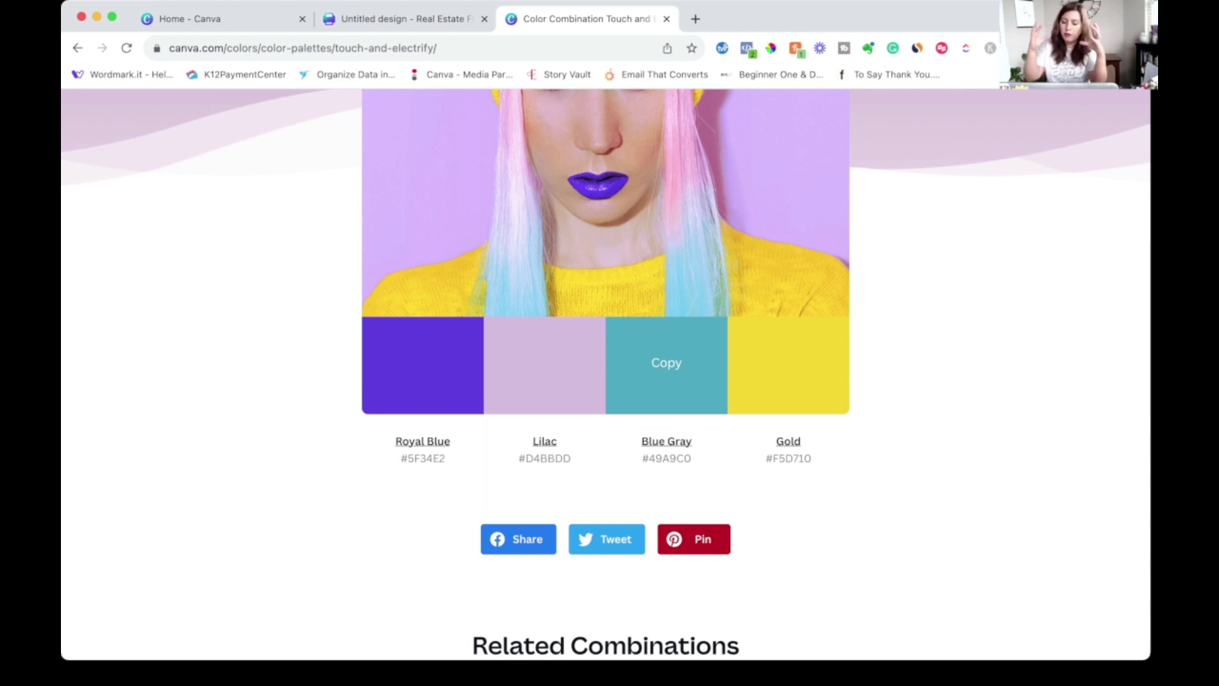
{"action": "scroll", "coordinate": [606, 374], "scroll_direction": "down", "scroll_amount": 3}
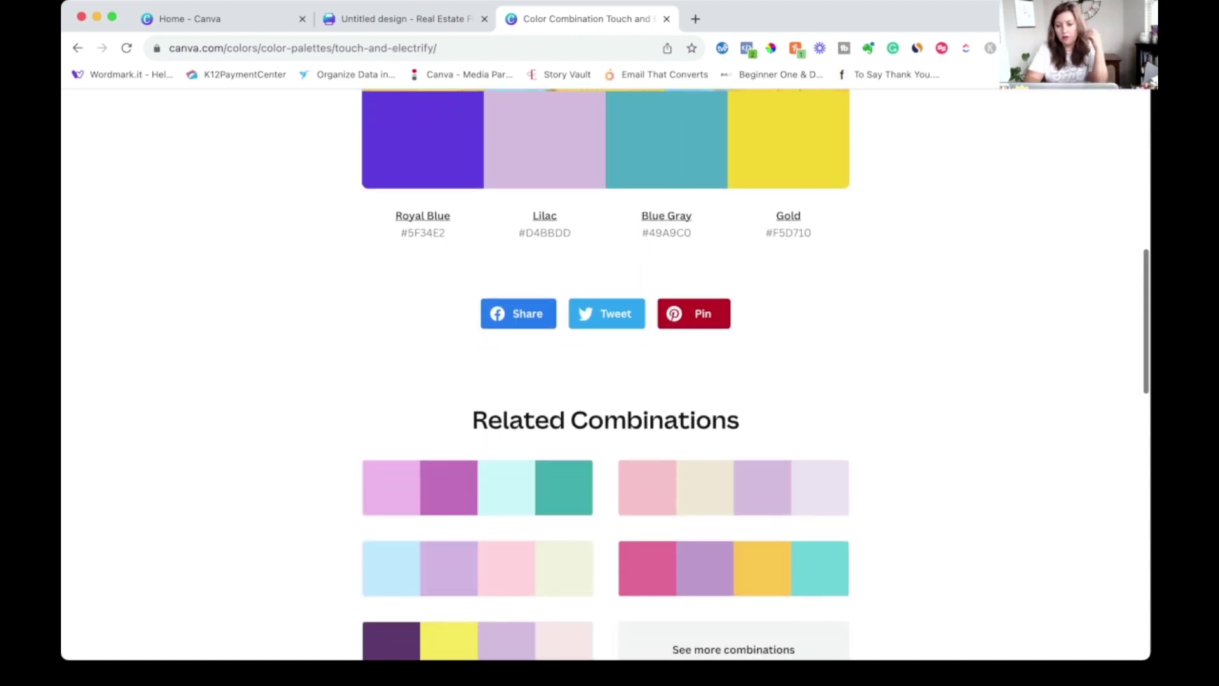
{"action": "scroll", "coordinate": [606, 375], "scroll_direction": "up", "scroll_amount": 5}
{"action": "scroll", "coordinate": [606, 375], "scroll_direction": "up", "scroll_amount": 1}
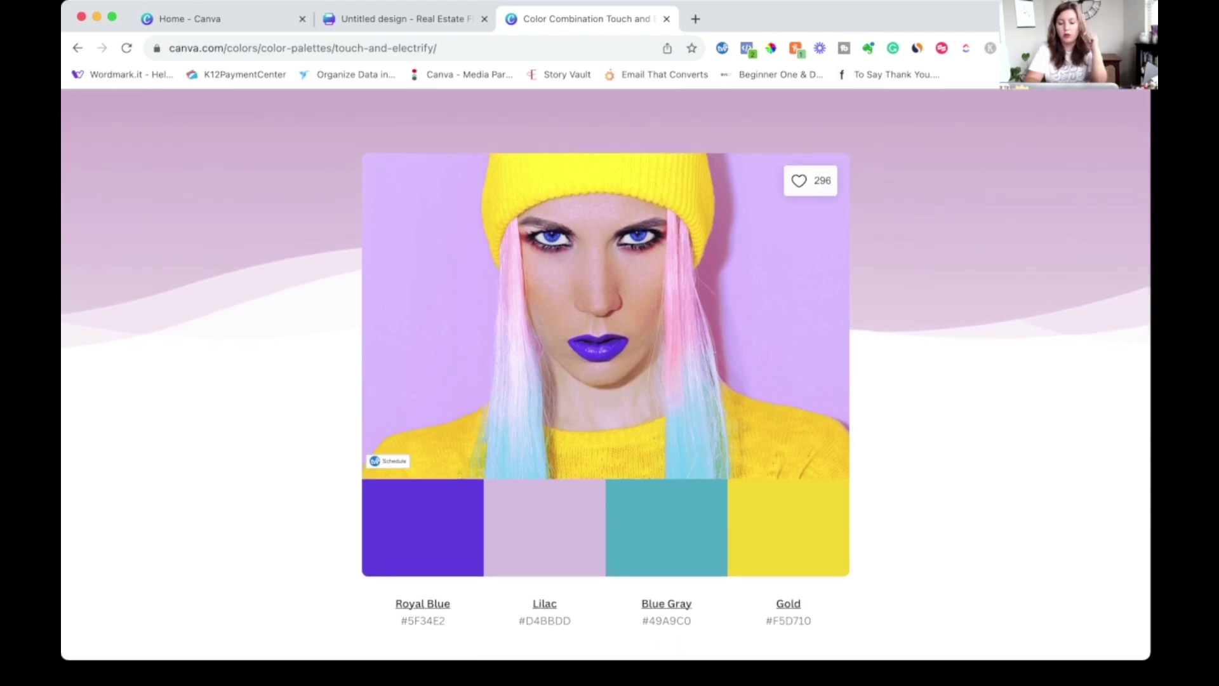
{"action": "scroll", "coordinate": [606, 375], "scroll_direction": "down", "scroll_amount": 1}
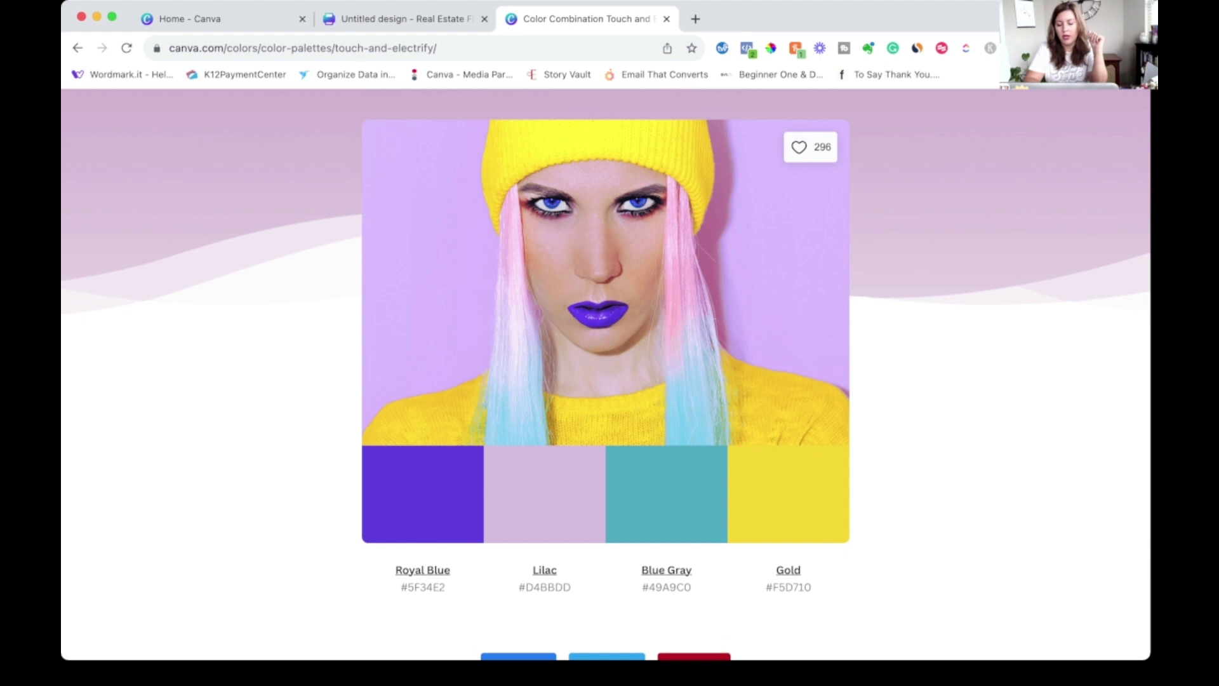
{"action": "scroll", "coordinate": [606, 374], "scroll_direction": "down", "scroll_amount": 1}
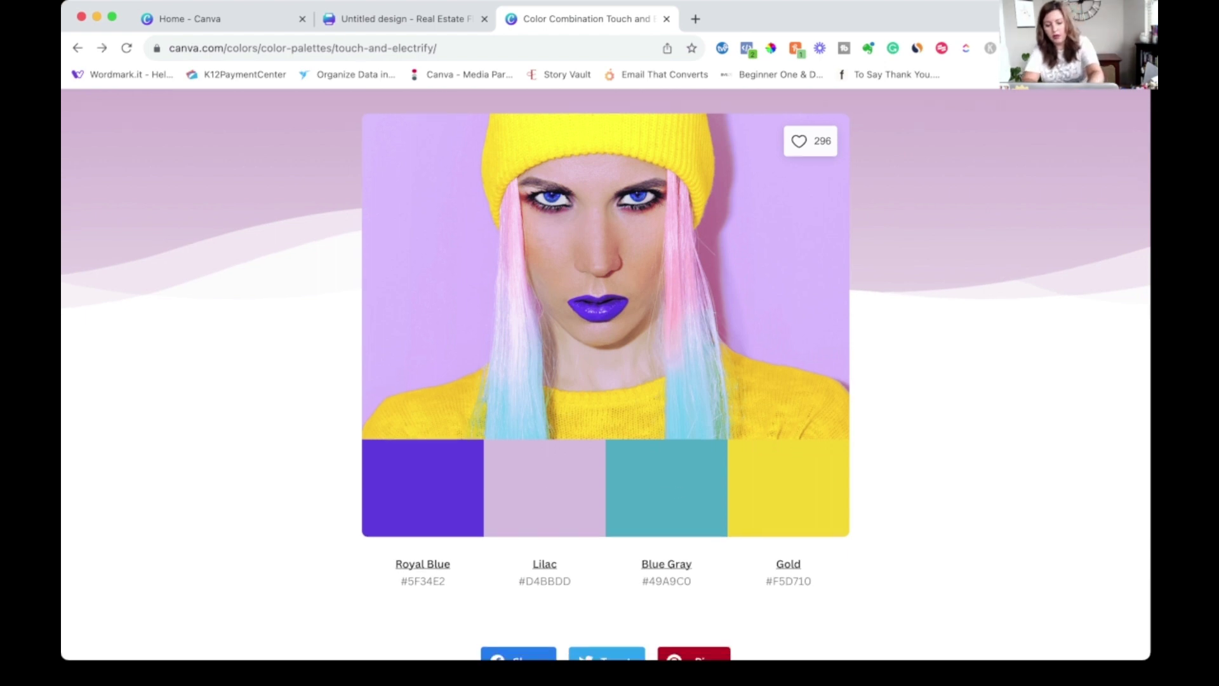